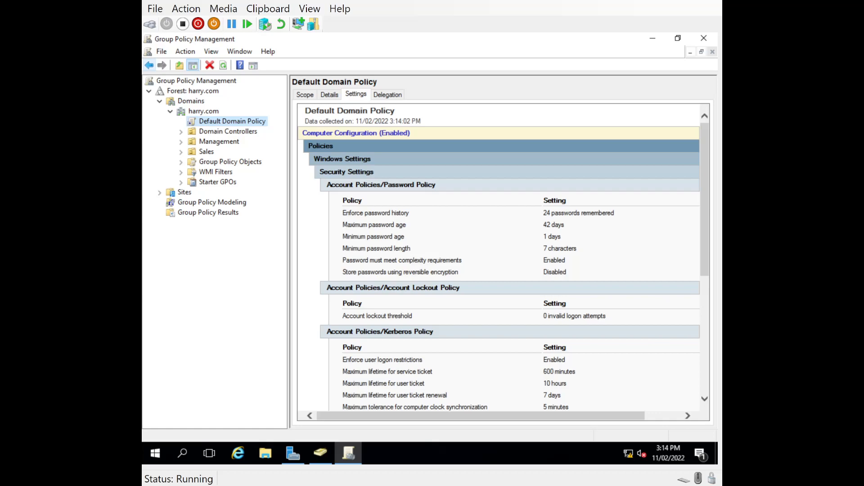
Select the Default Domain Policy and check its current lockout threshold in the settings report
left_click(205, 121)
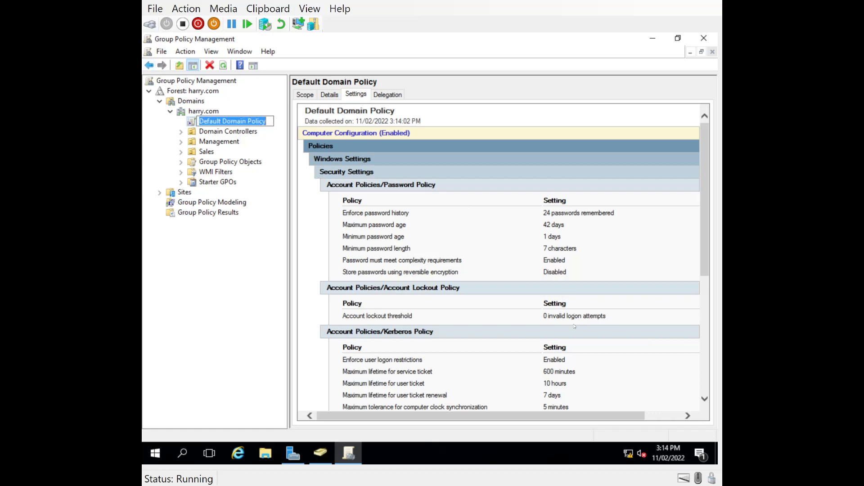
left_click(624, 312)
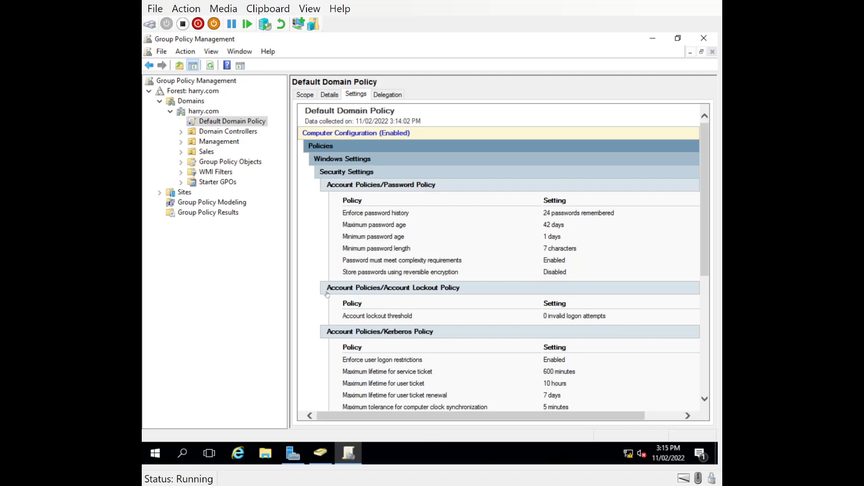
scroll(321, 284, "down", 1)
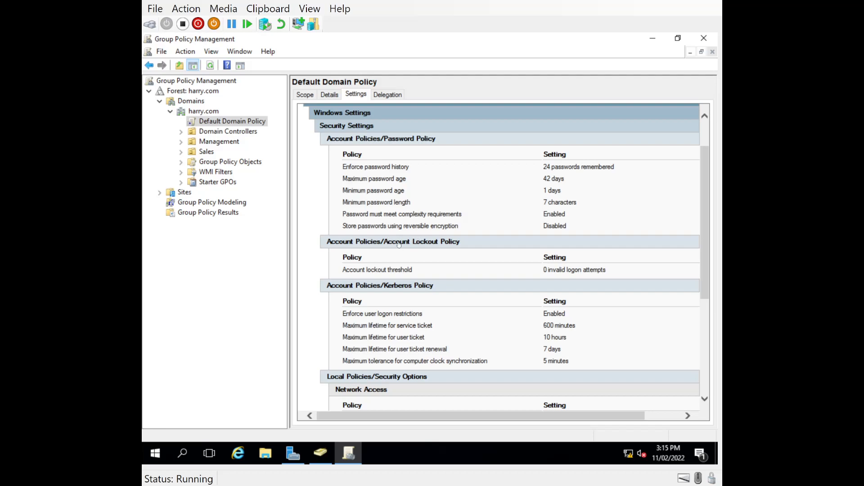
left_click_drag(544, 270, 633, 272)
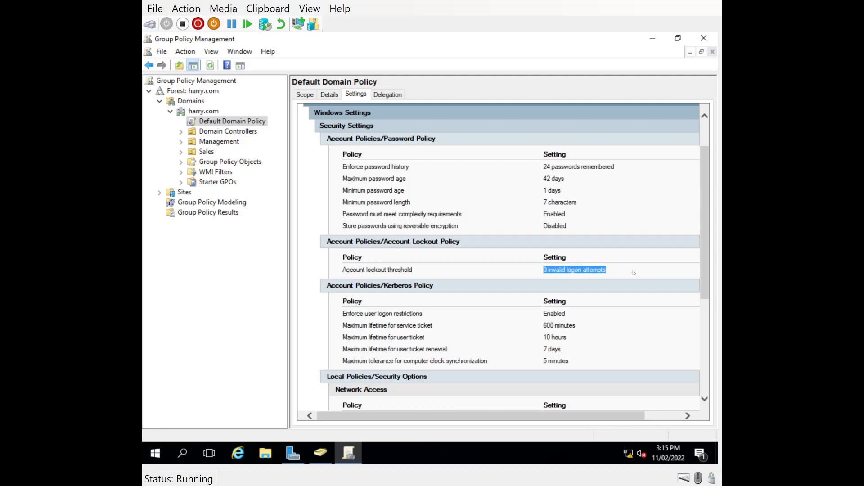
scroll(390, 242, "down", 2)
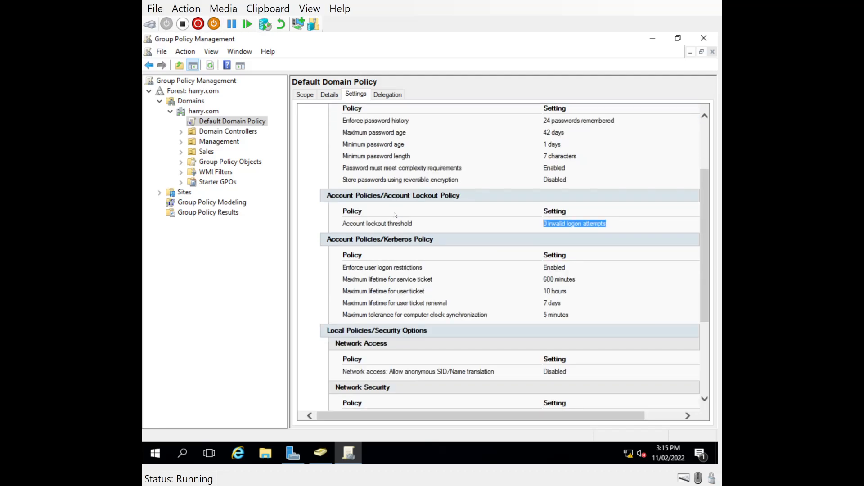
scroll(395, 216, "down", 3)
scroll(395, 214, "down", 2)
scroll(394, 216, "up", 9)
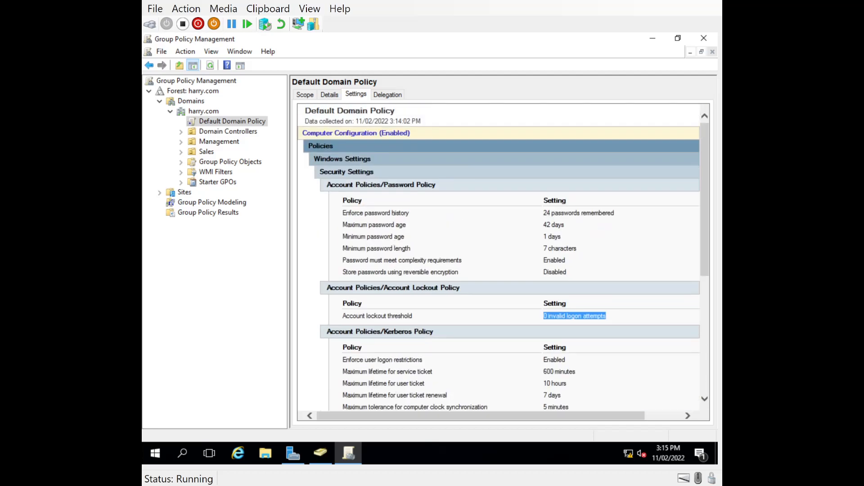
scroll(377, 213, "down", 2)
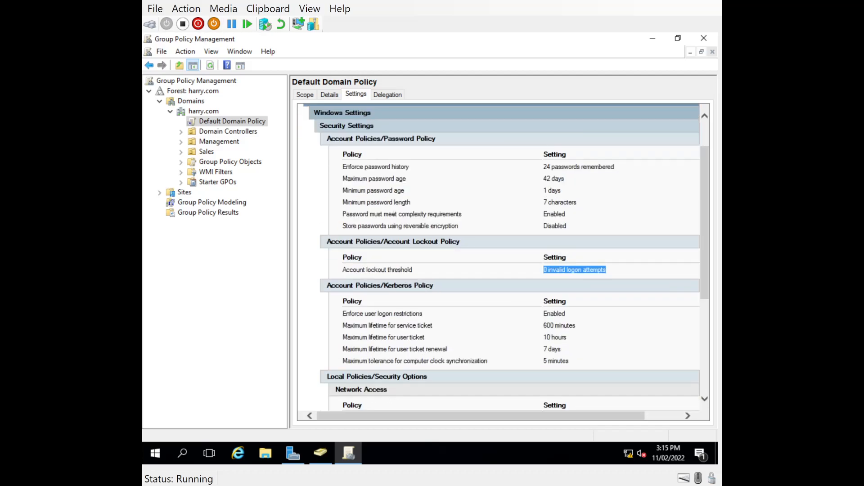
Edit the Default Domain Policy and expand Security Settings down to Account Lockout Policy
right_click(199, 123)
left_click(211, 128)
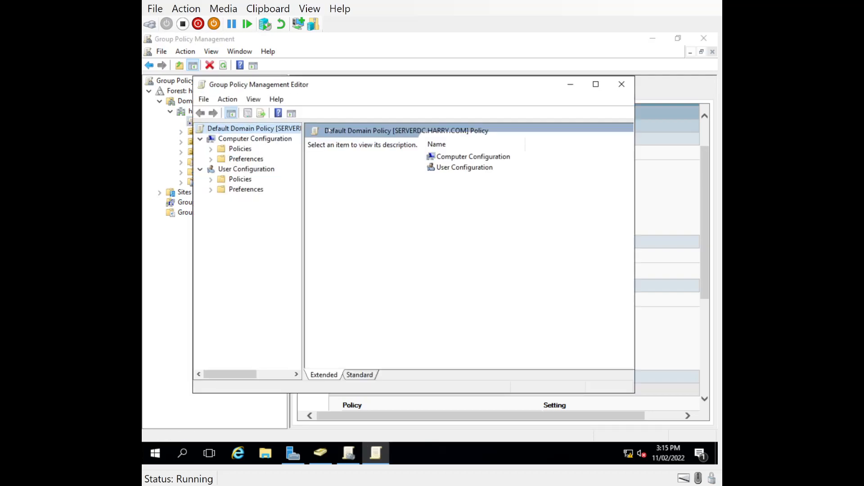
left_click(210, 149)
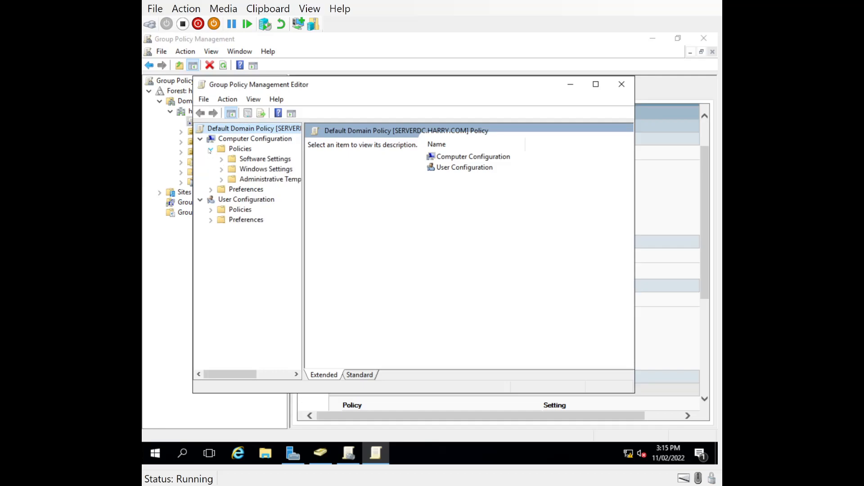
left_click(221, 169)
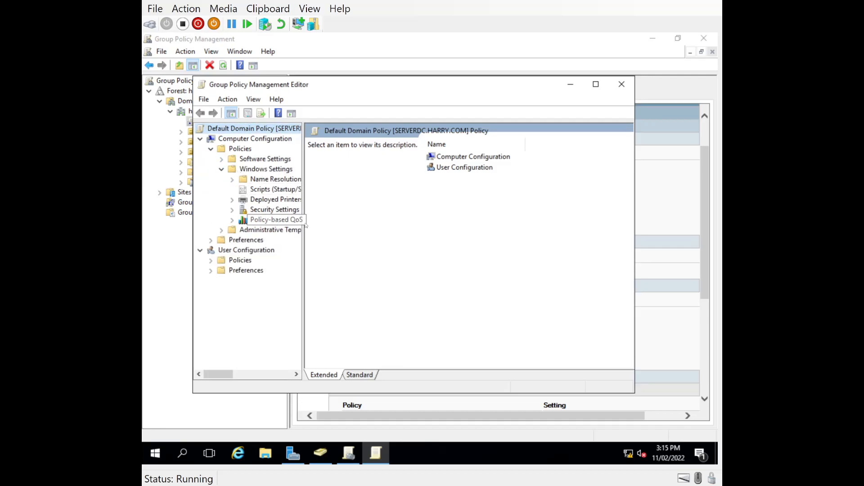
left_click(270, 210)
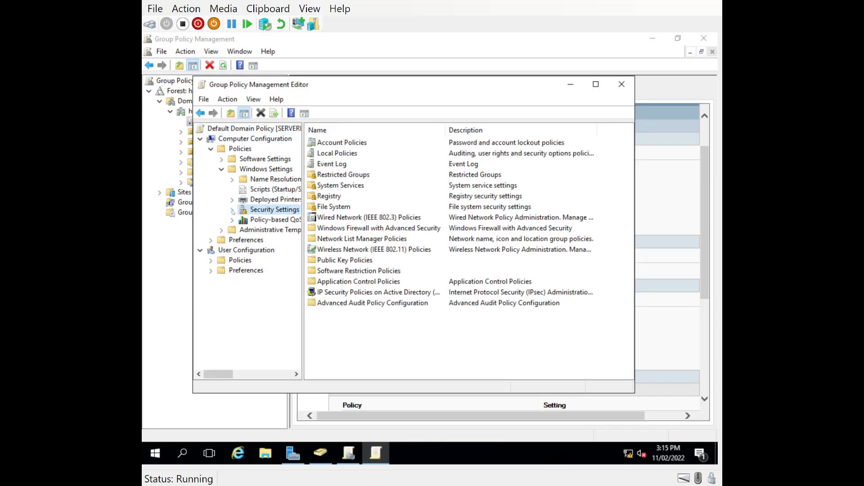
left_click(324, 143)
double_click(325, 143)
double_click(331, 154)
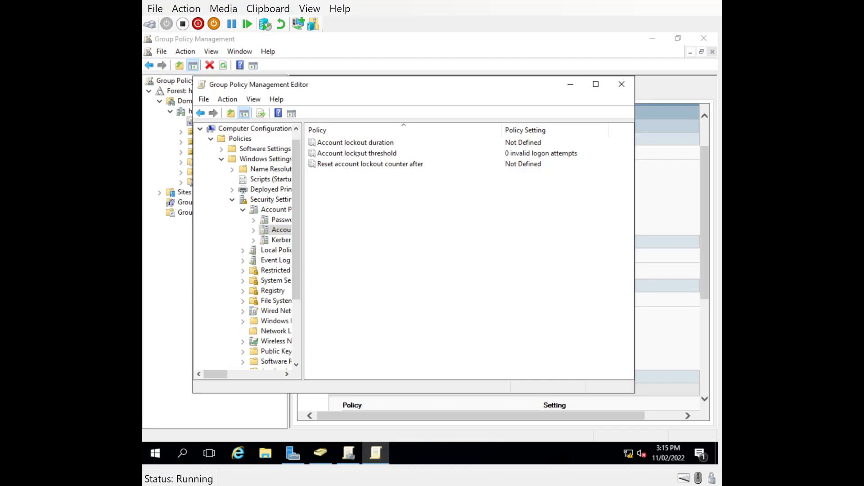
Define the account lockout duration policy at 30 minutes and accept the suggested value changes
double_click(352, 147)
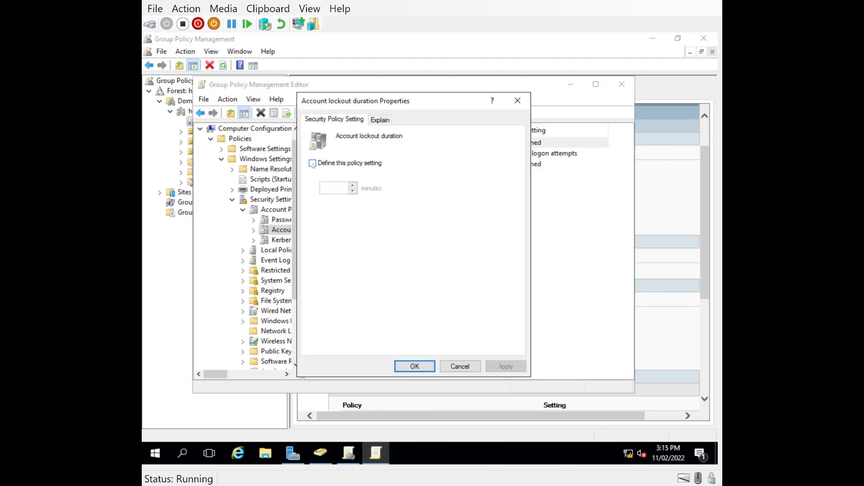
left_click(323, 163)
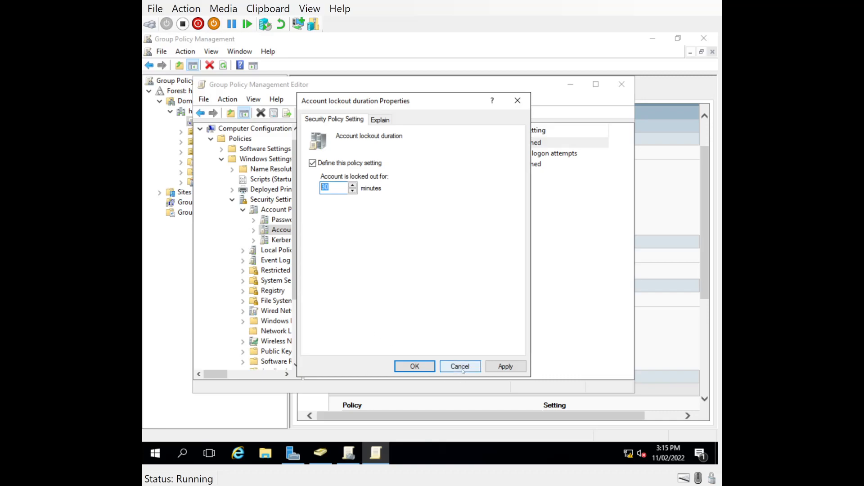
left_click(380, 120)
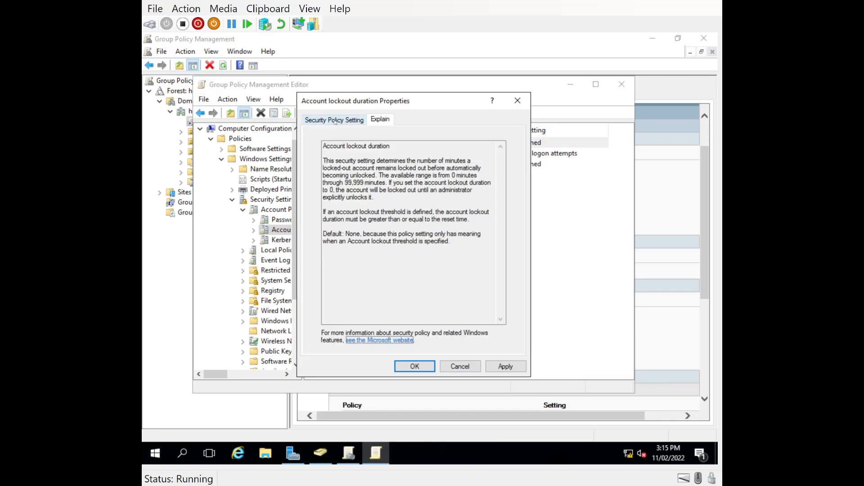
left_click(318, 124)
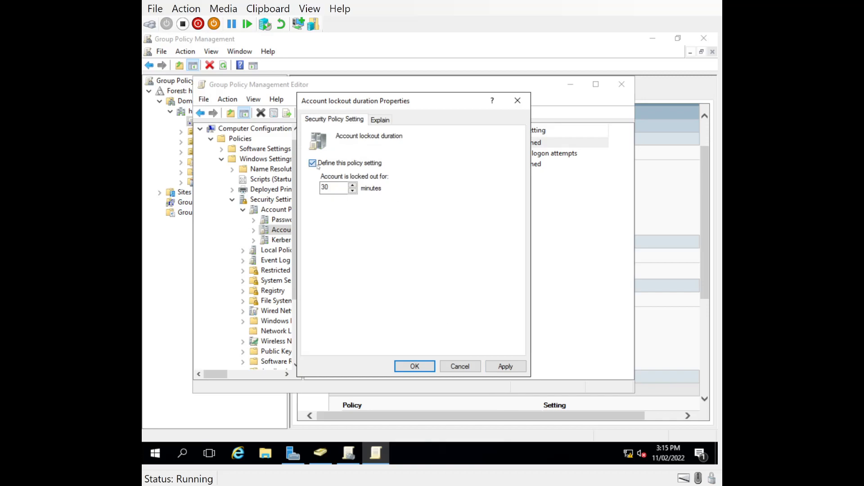
left_click(342, 189)
left_click(494, 372)
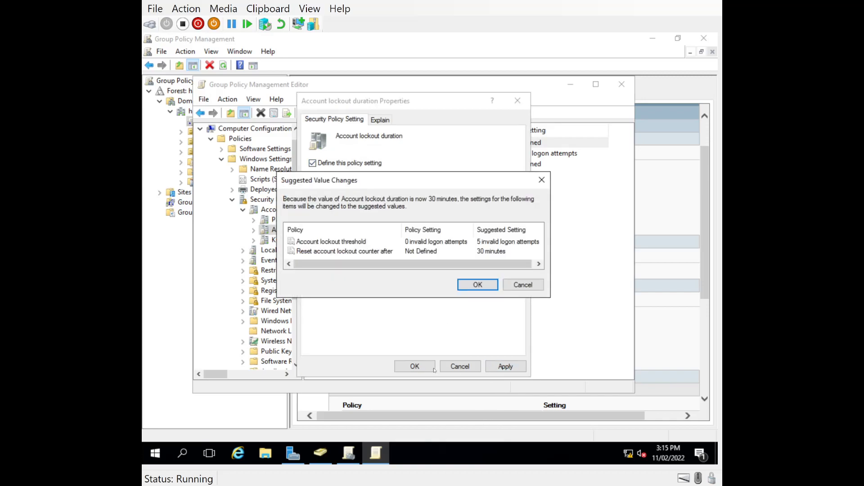
left_click(478, 288)
left_click(415, 366)
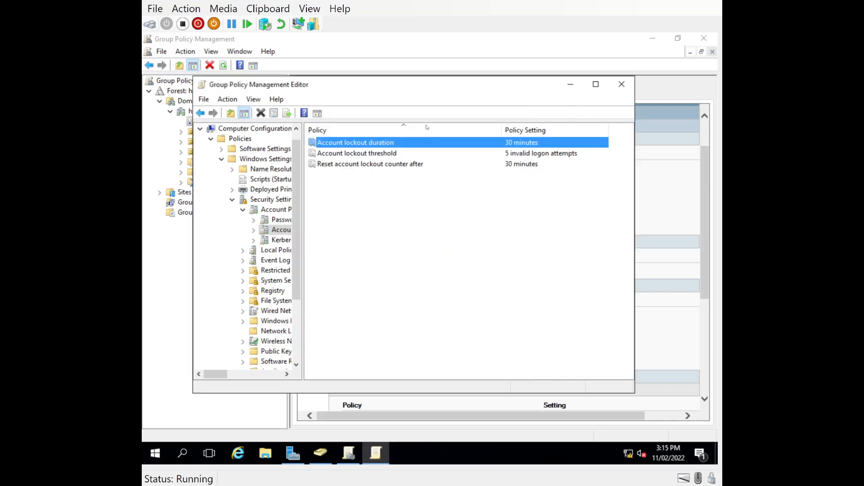
Set the account lockout threshold to 1 invalid logon attempt
double_click(357, 155)
double_click(334, 187)
key("BackSpace")
type("0")
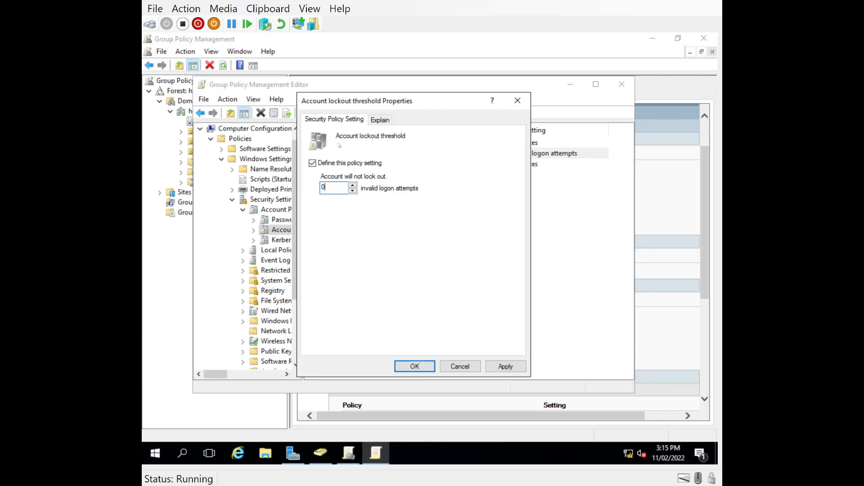
left_click(380, 119)
left_click(334, 118)
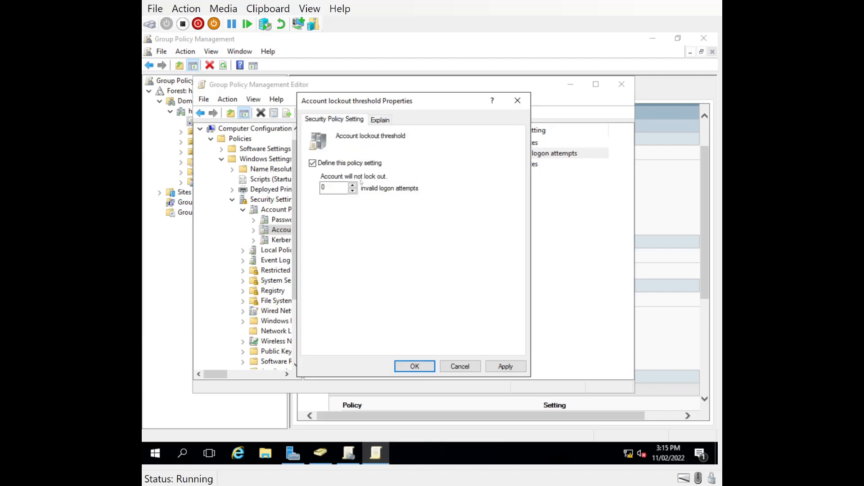
double_click(328, 188)
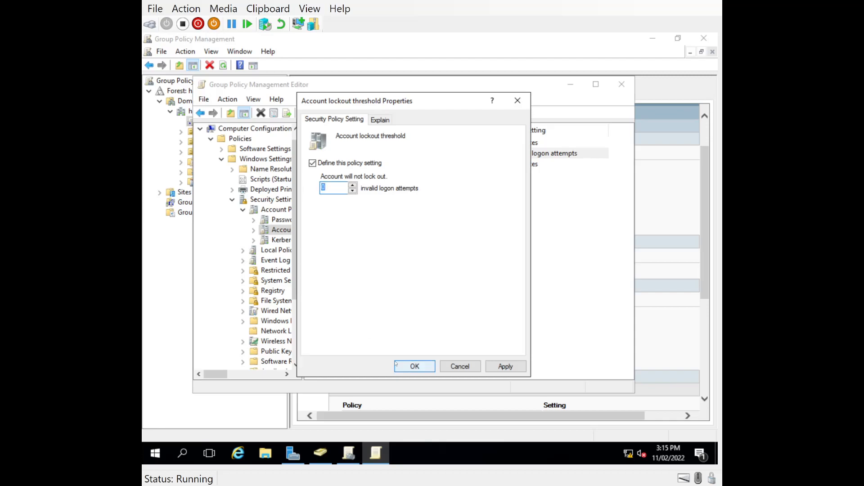
type("1")
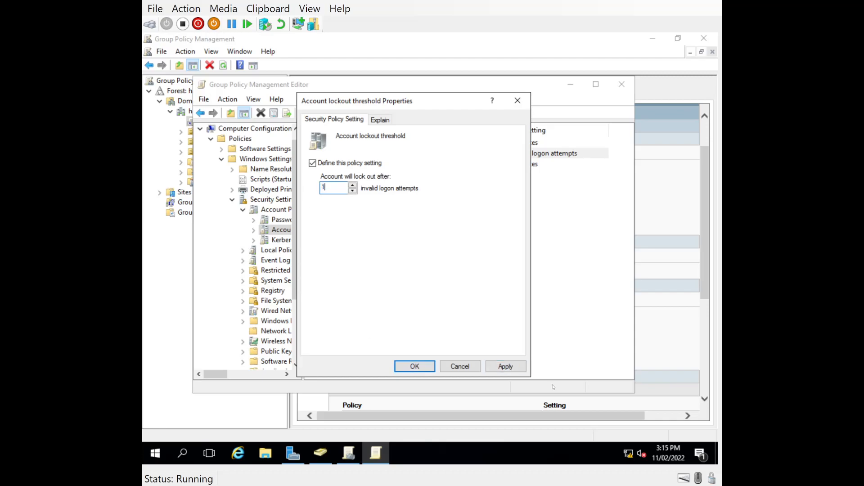
left_click(504, 368)
left_click(416, 367)
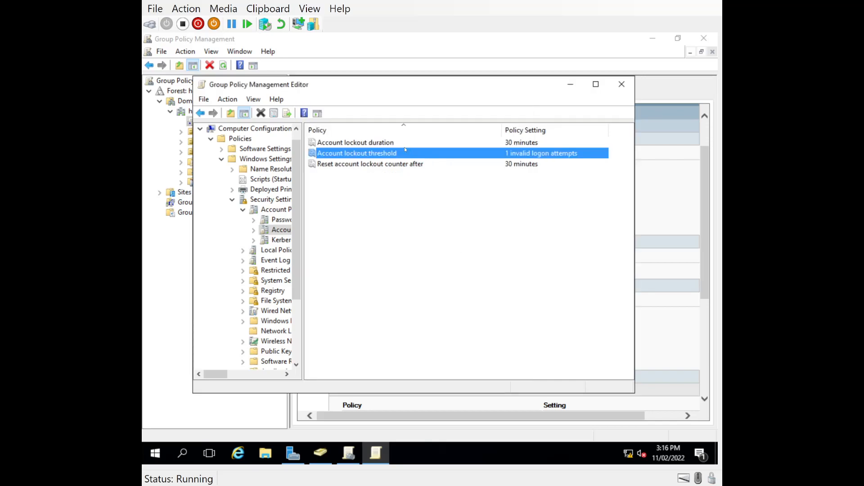
Change the account lockout duration to 0 minutes and close the policy editor
double_click(343, 143)
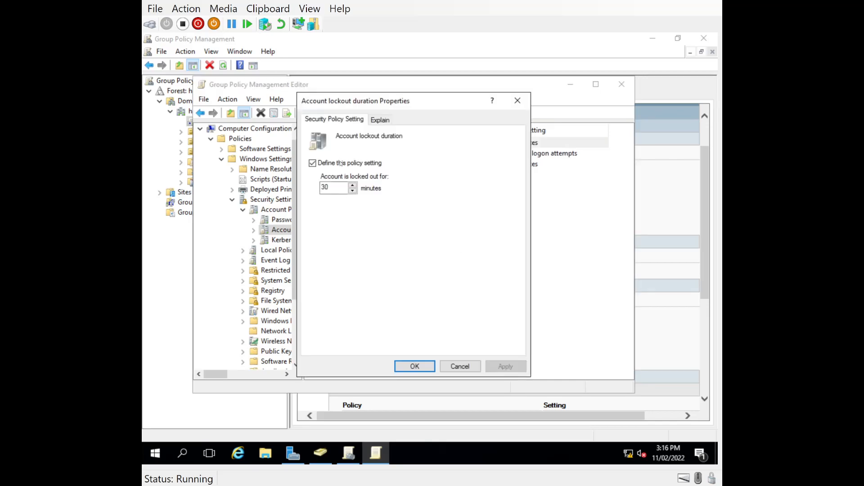
type("0")
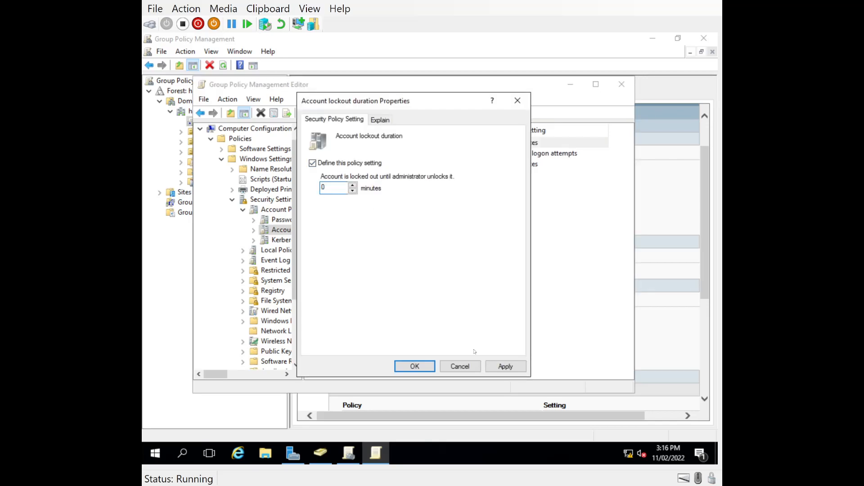
left_click(499, 367)
left_click(401, 365)
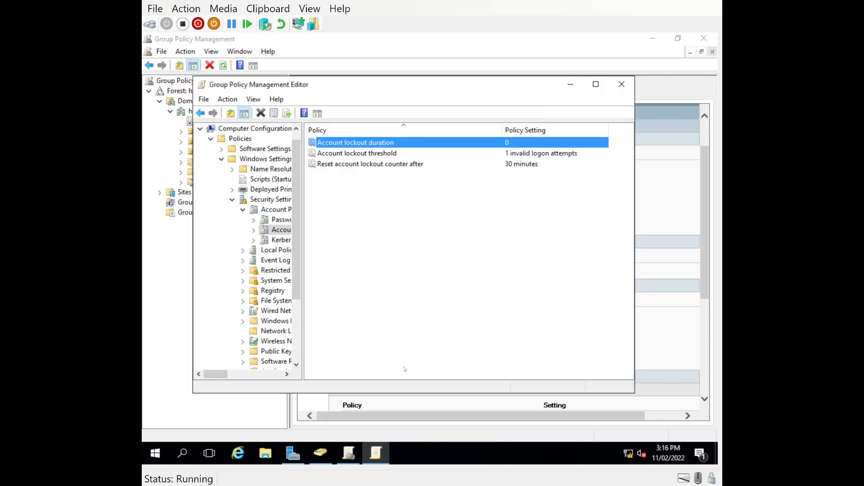
left_click(623, 84)
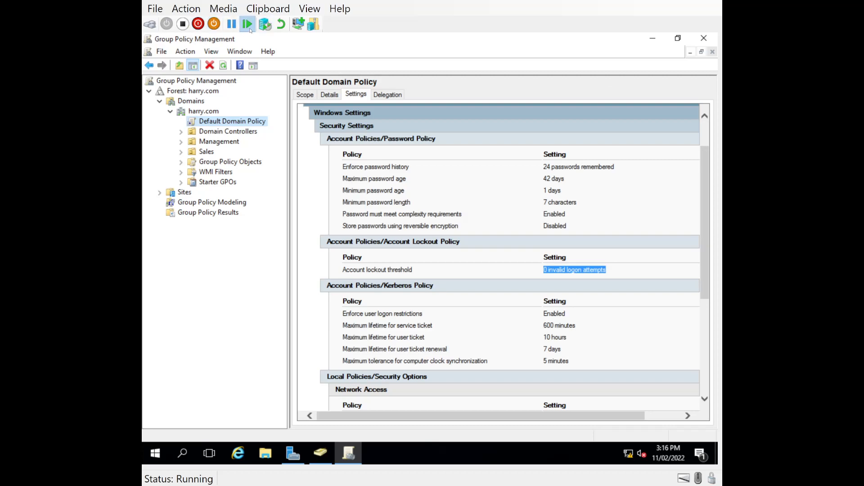
Refresh the Settings report, dismiss the blocked-content warning, and confirm 0-minute duration and 1-attempt threshold
left_click(224, 66)
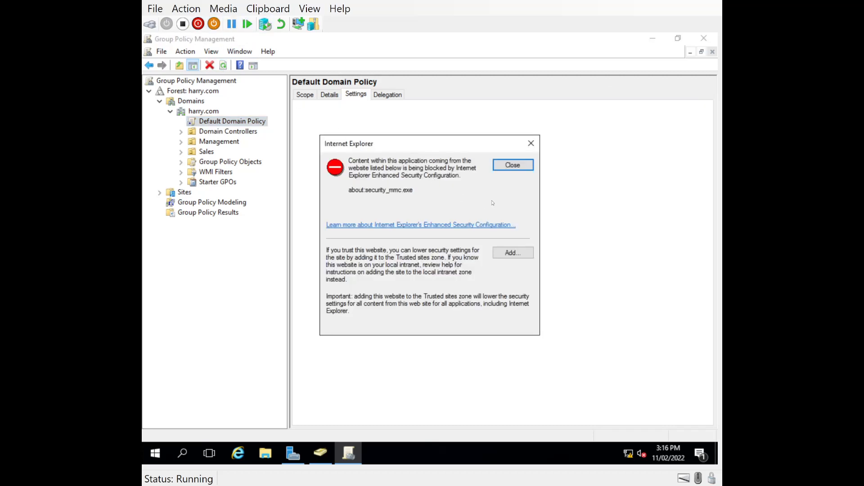
left_click(509, 166)
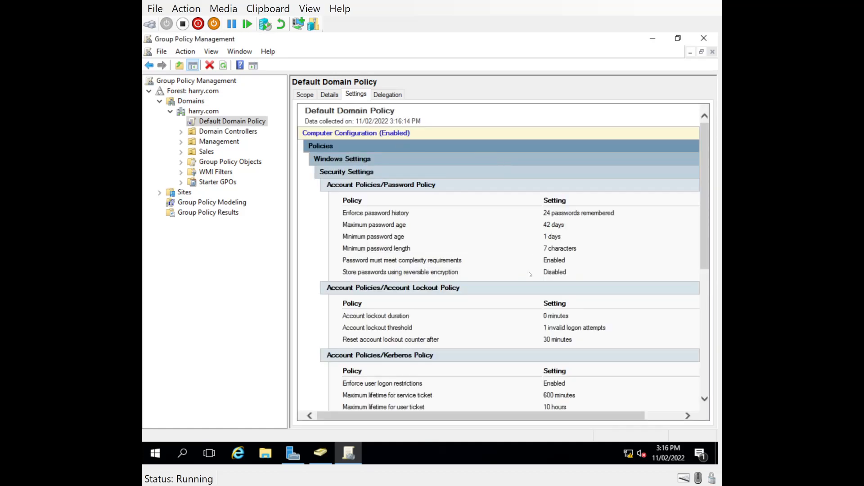
scroll(519, 285, "down", 2)
scroll(535, 231, "up", 2)
Reopen the Default Domain Policy for editing and expand Security Settings to Account Policies
right_click(202, 123)
left_click(221, 129)
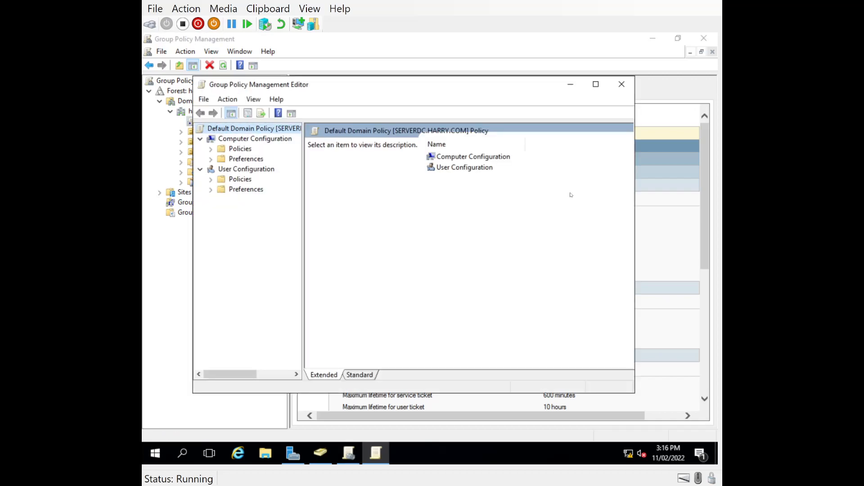
left_click(235, 149)
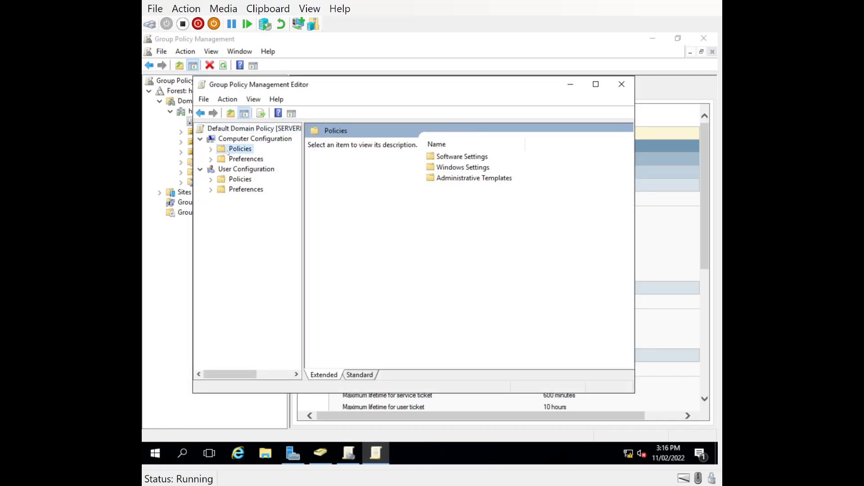
left_click(211, 149)
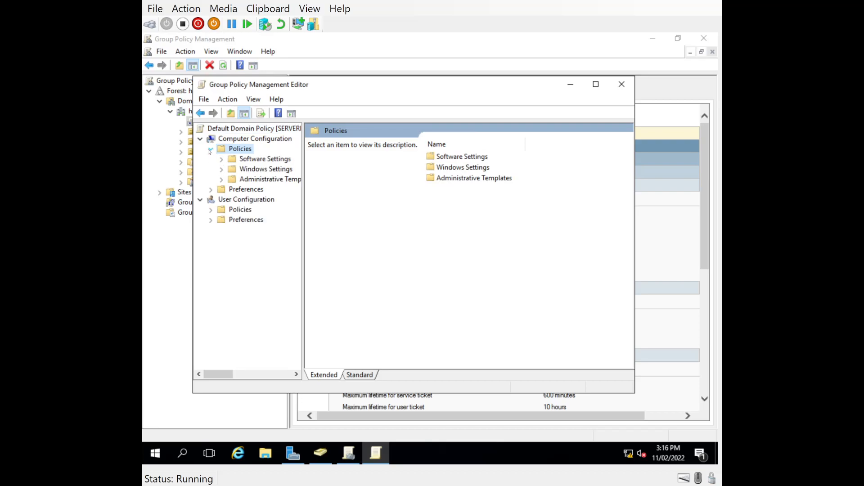
left_click(222, 169)
left_click(235, 171)
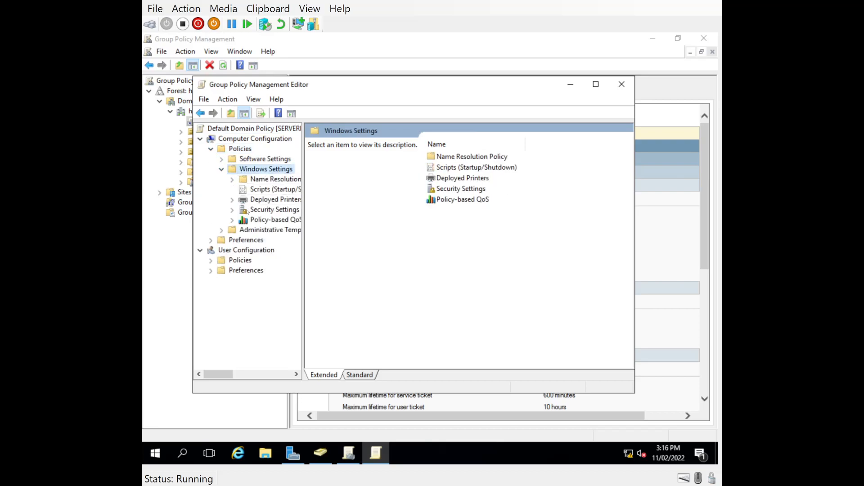
left_click(239, 212)
double_click(337, 143)
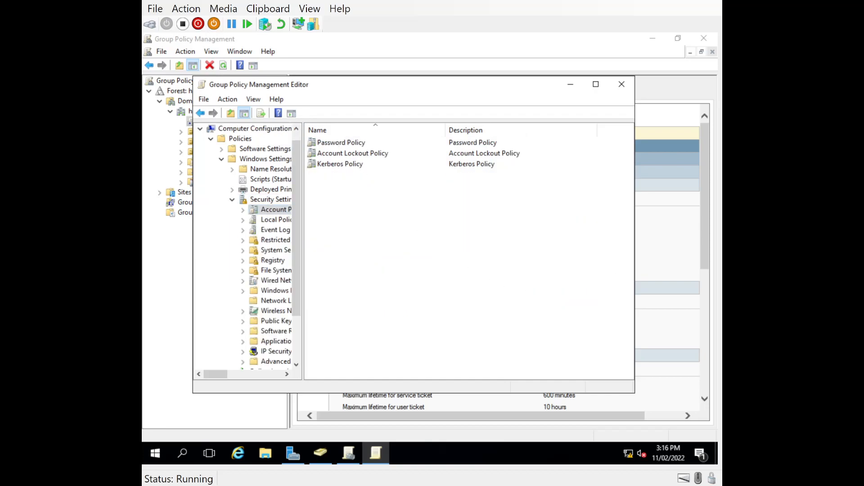
left_click(334, 155)
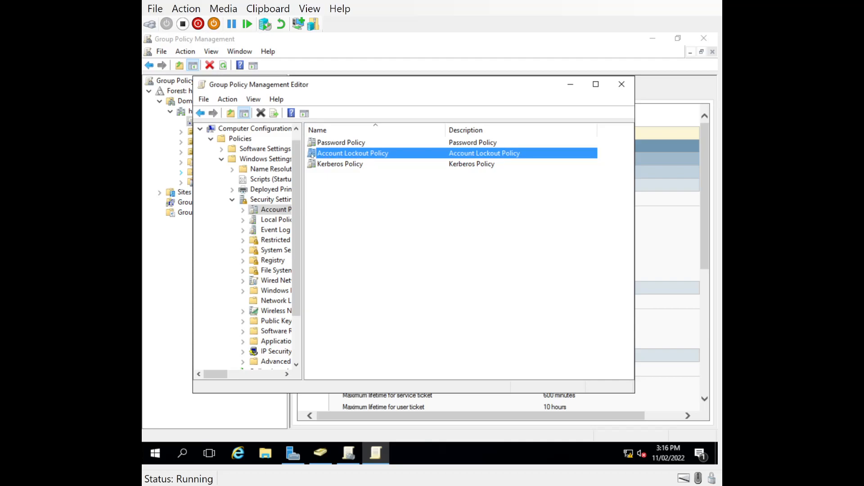
Set Minimum password length in Password Policy to 10 characters
double_click(340, 143)
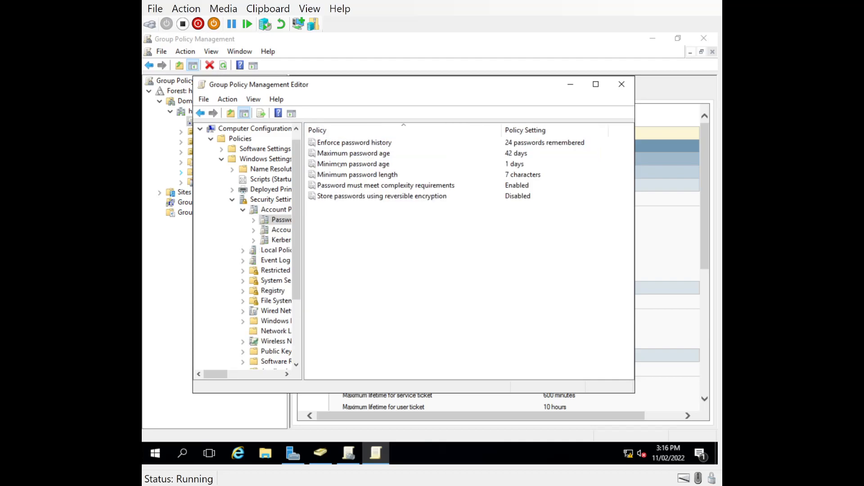
double_click(330, 177)
key("Tab")
type("10")
left_click(505, 366)
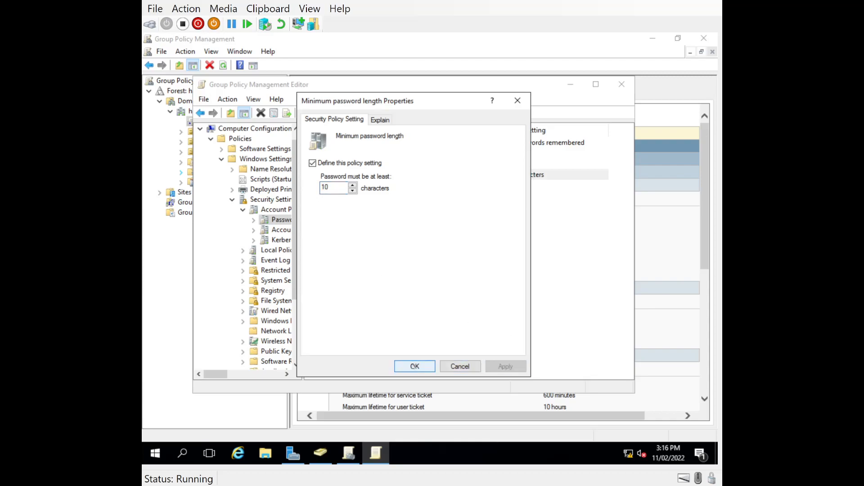
left_click(413, 366)
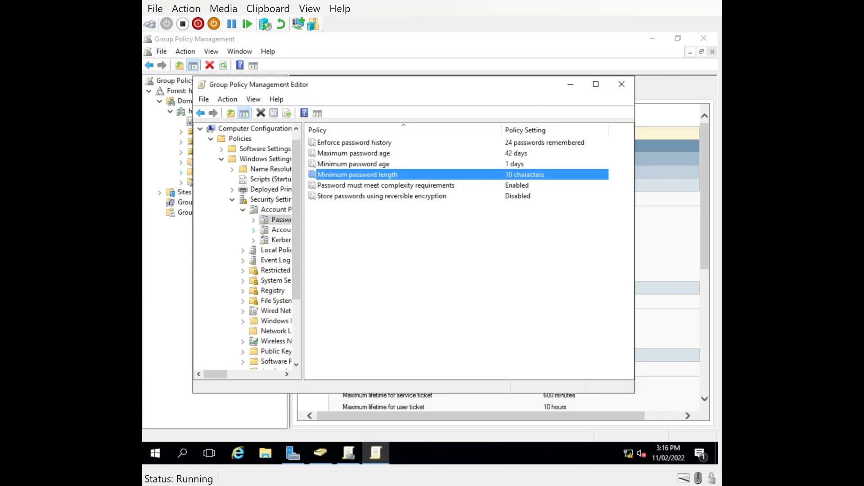
Close the editor and confirm the report shows 10-character minimum length and 1-attempt threshold
left_click(622, 85)
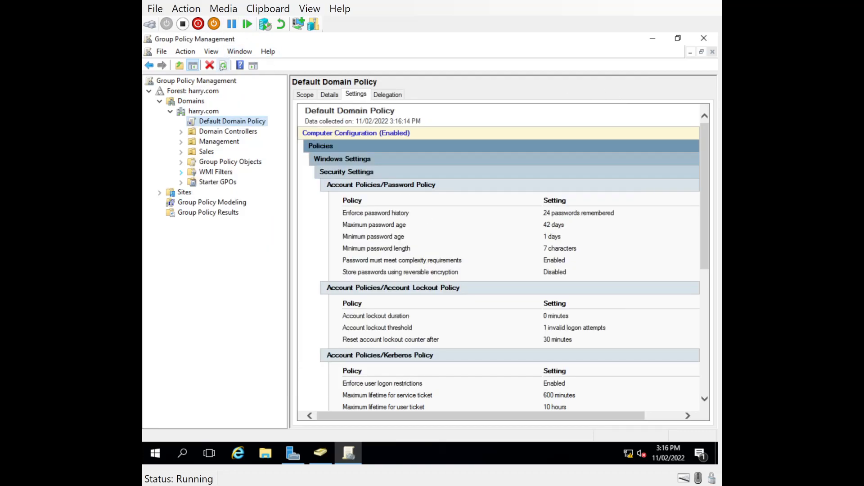
left_click(513, 165)
left_click_drag(584, 250, 340, 249)
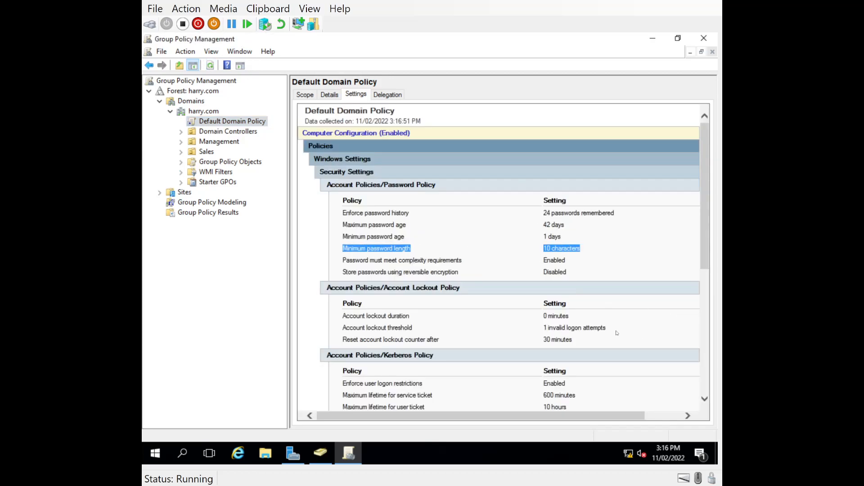
left_click_drag(608, 328, 538, 328)
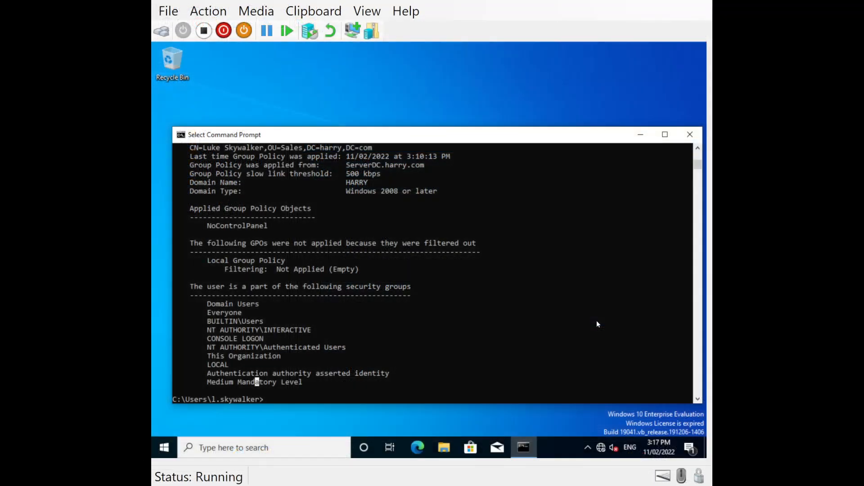
Rerun gpupdate /force from command history and review the output for successful completion
key("Escape")
key("Up")
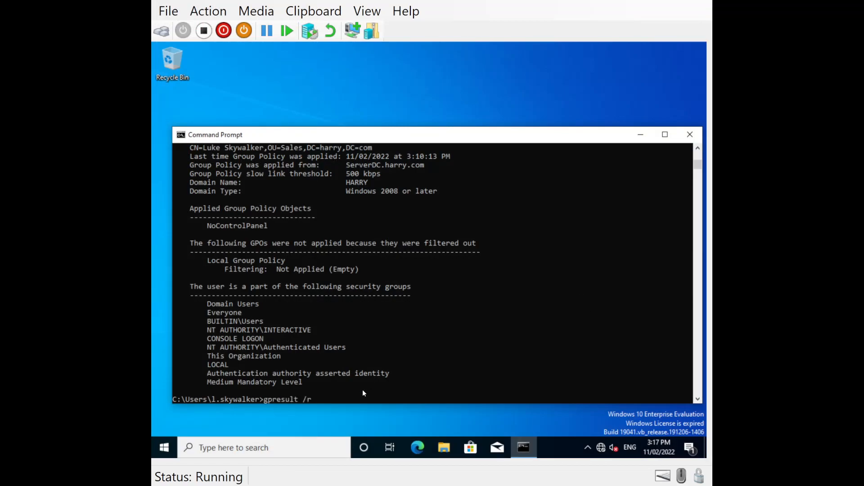
key("Up")
key("Down")
key("Up")
key("Return")
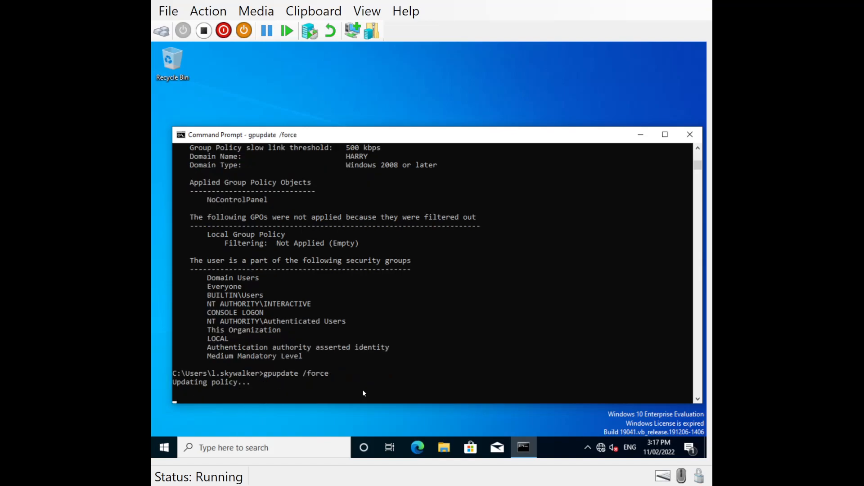
scroll(426, 363, "up", 2)
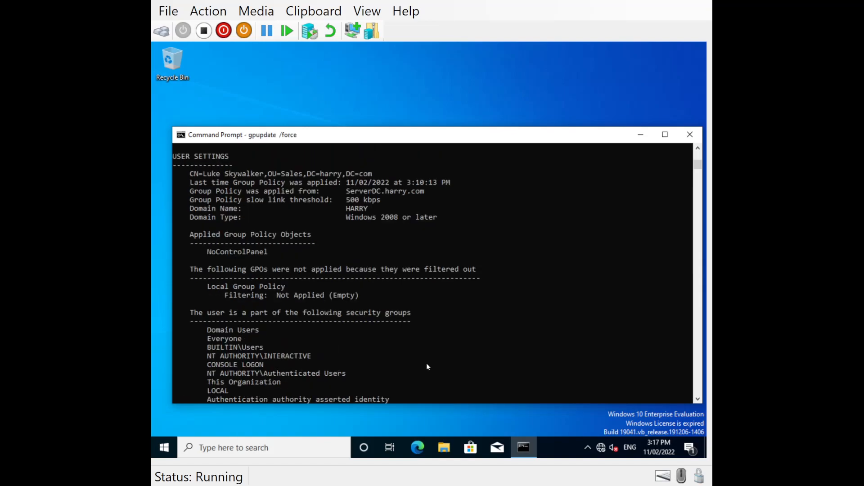
scroll(426, 363, "up", 1)
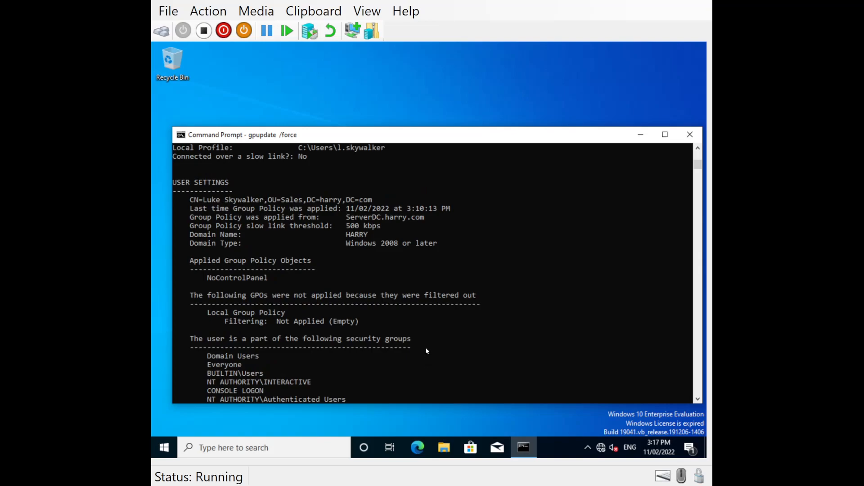
scroll(426, 351, "up", 4)
scroll(425, 345, "up", 6)
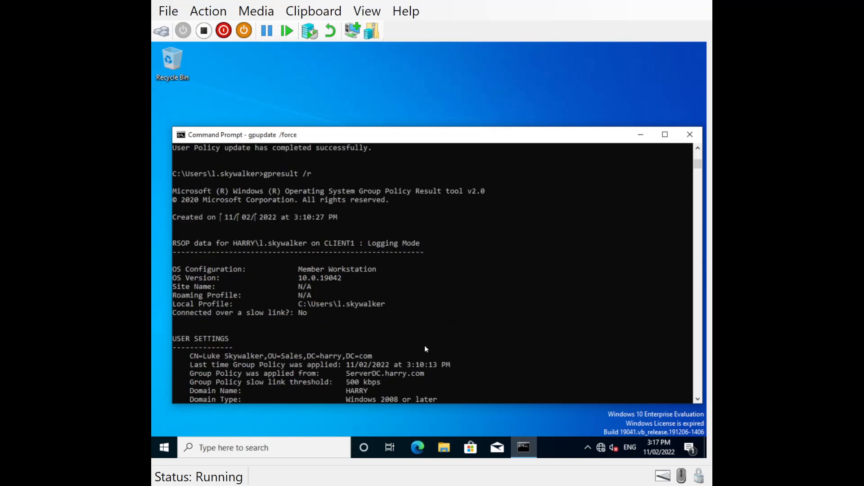
scroll(425, 345, "down", 17)
scroll(428, 345, "down", 8)
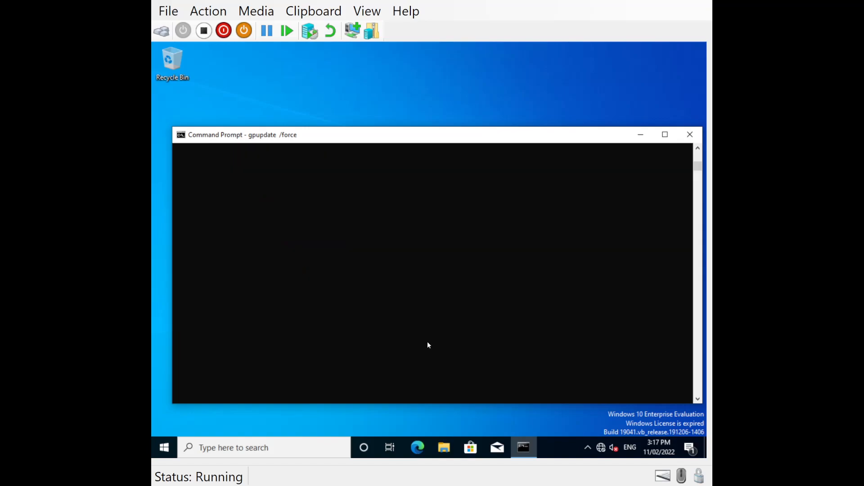
scroll(430, 345, "up", 5)
left_click(405, 252)
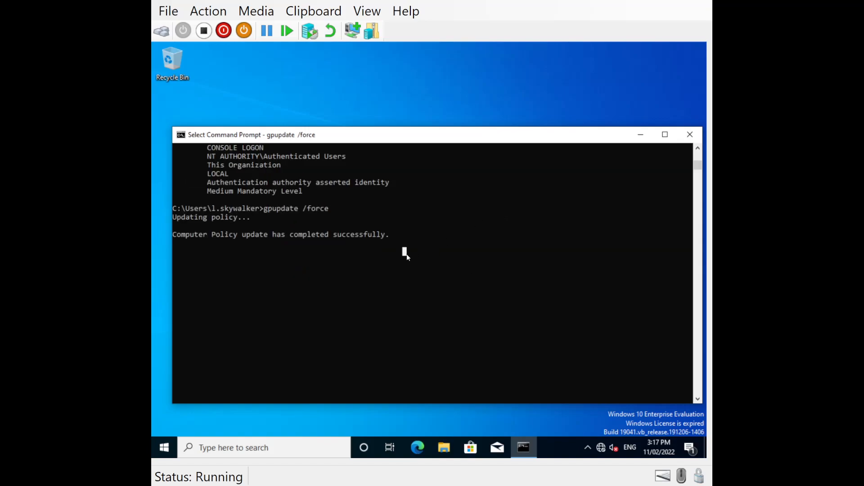
scroll(406, 254, "up", 2)
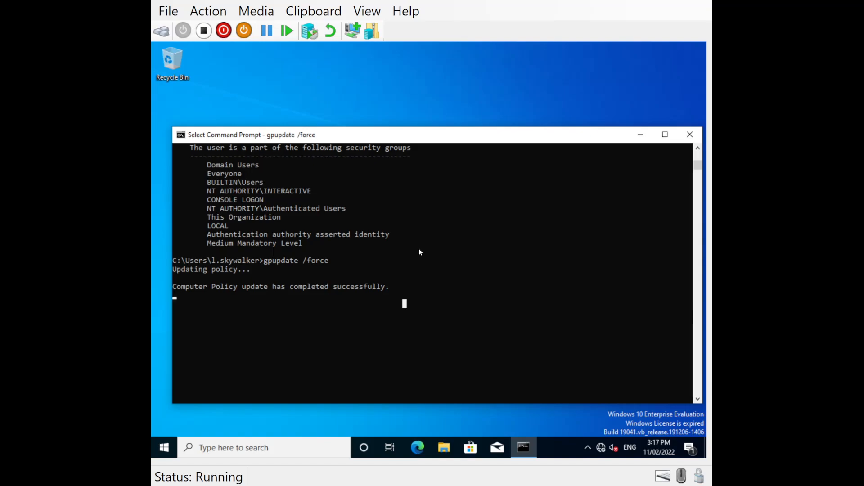
Reposition and enlarge the Command Prompt window, then rerun gpresult /r
left_click_drag(343, 134, 327, 54)
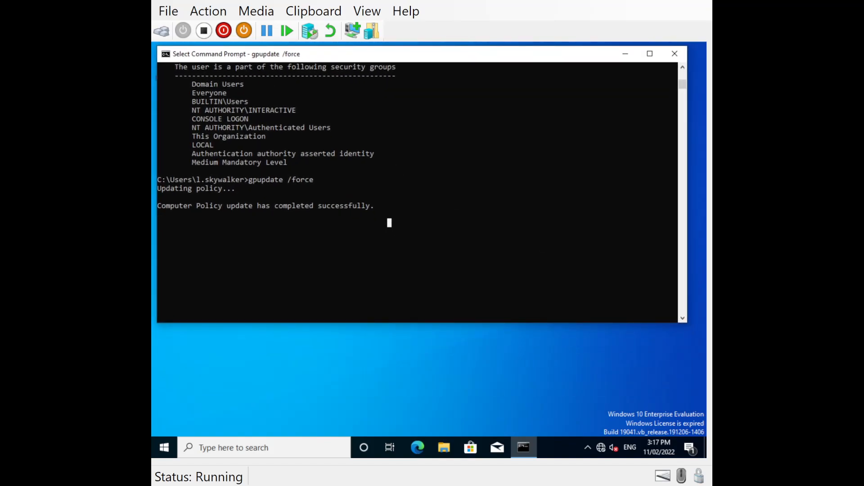
left_click_drag(685, 324, 693, 405)
left_click(263, 241)
key("Up")
key("Up")
key("Return")
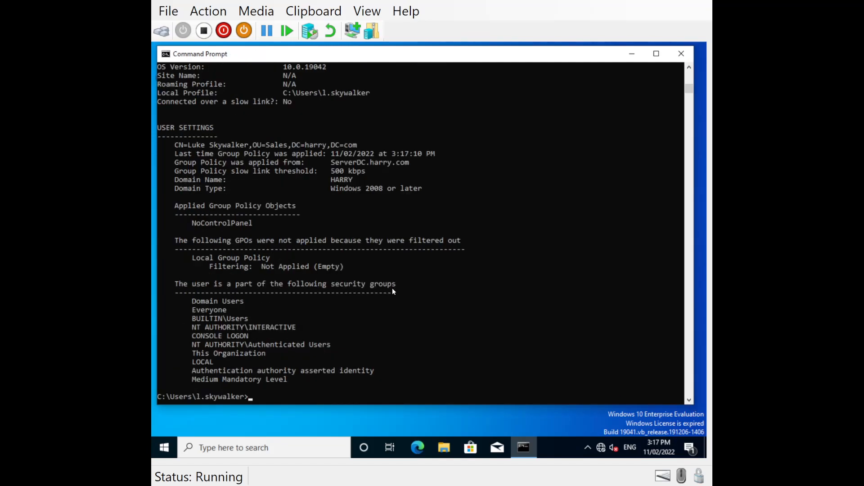
Highlight the user settings block and the applied NoControlPanel policy in the gpresult output
left_click_drag(278, 224, 154, 137)
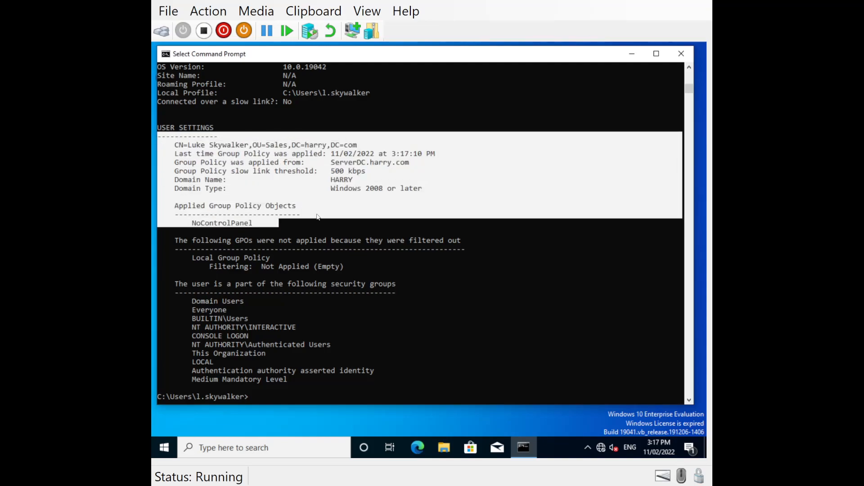
scroll(317, 217, "up", 4)
scroll(317, 215, "up", 5)
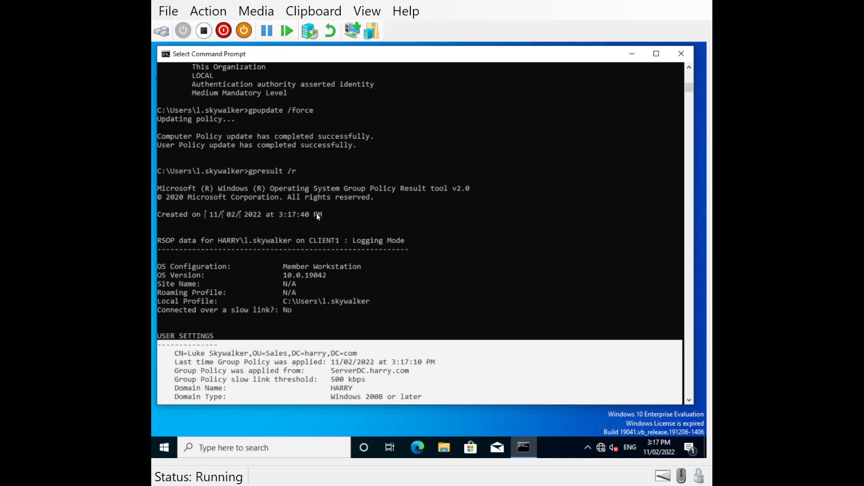
scroll(318, 216, "up", 1)
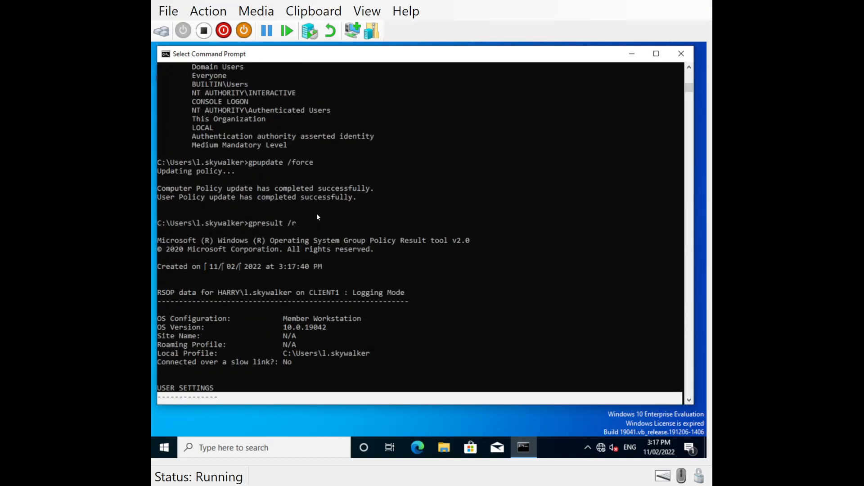
scroll(318, 217, "down", 6)
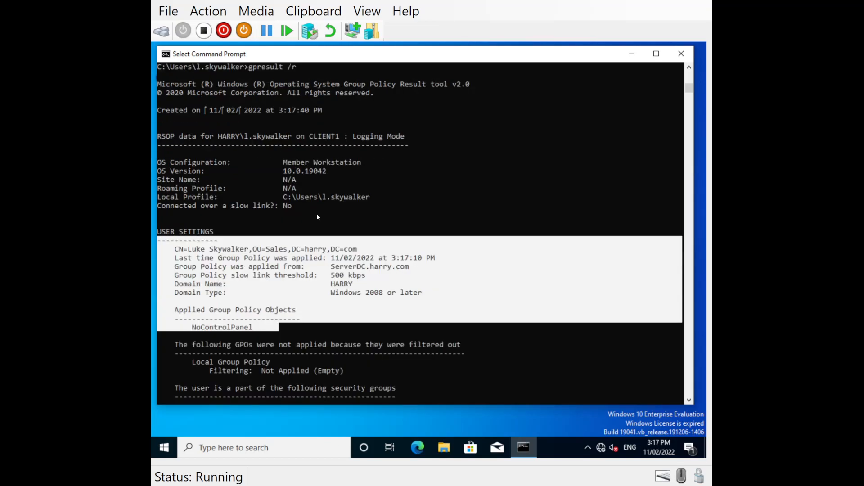
scroll(317, 217, "down", 2)
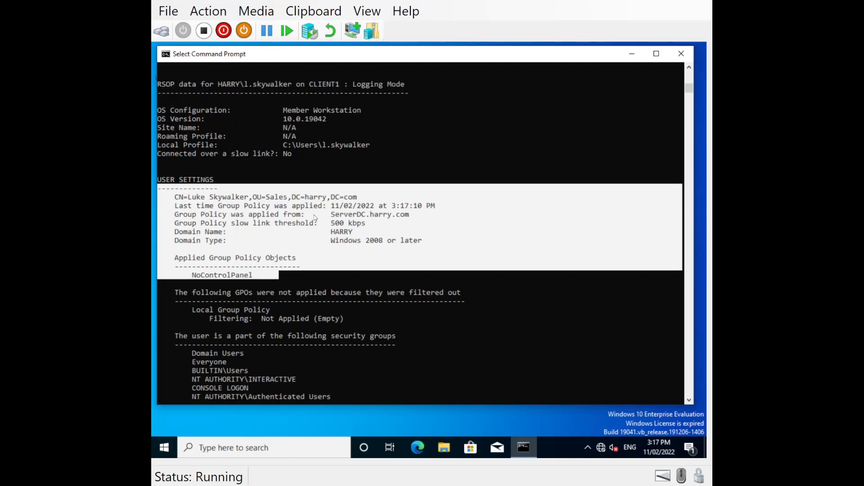
left_click_drag(265, 279, 157, 258)
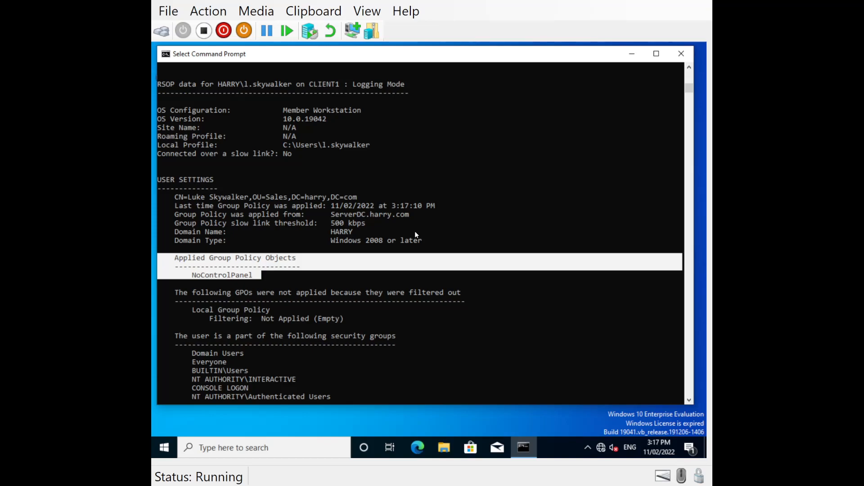
scroll(414, 231, "down", 2)
scroll(415, 231, "down", 2)
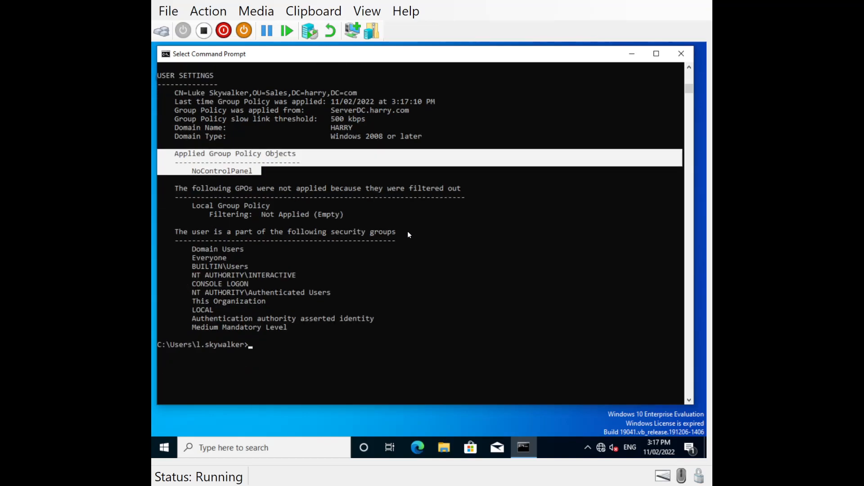
key("super")
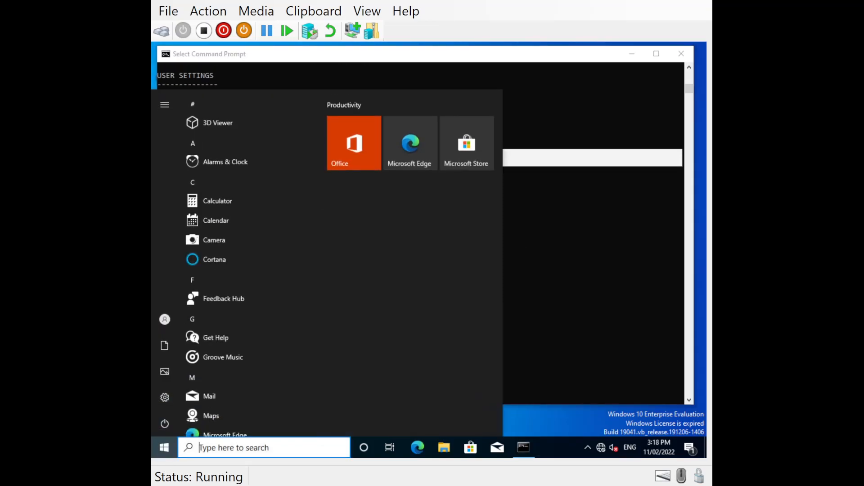
Close Command Prompt and sign out of the Windows 10 client
left_click(649, 127)
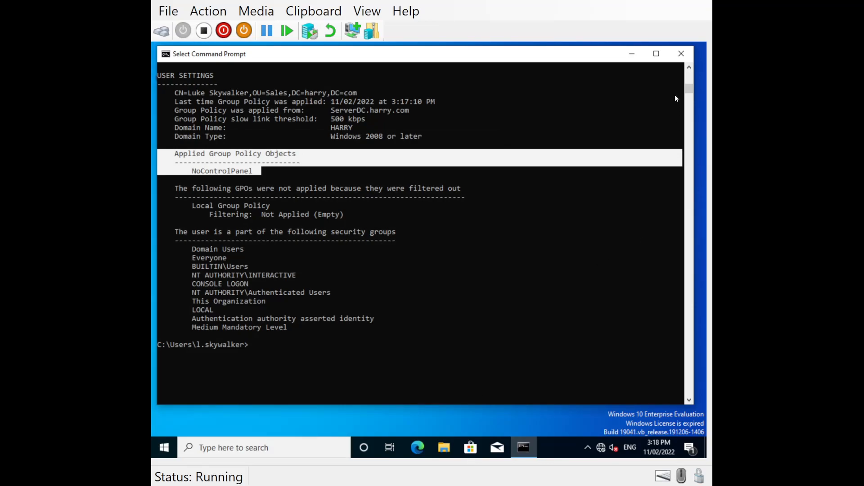
left_click(682, 54)
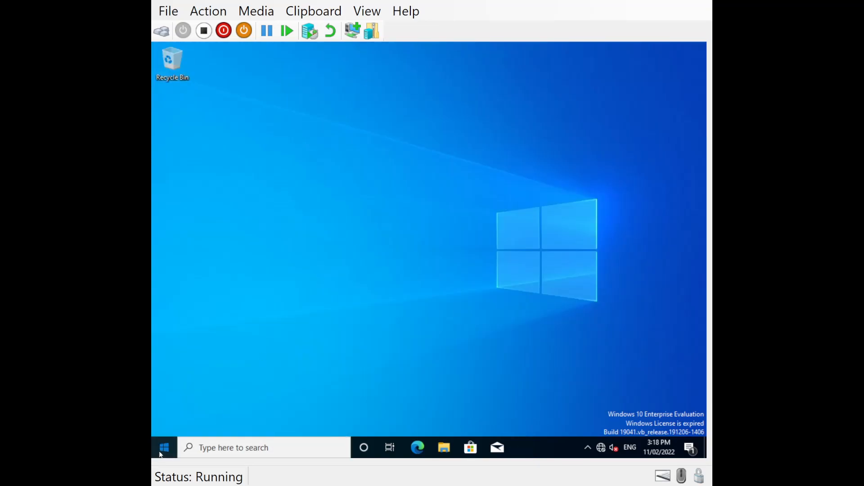
left_click(163, 448)
left_click(166, 424)
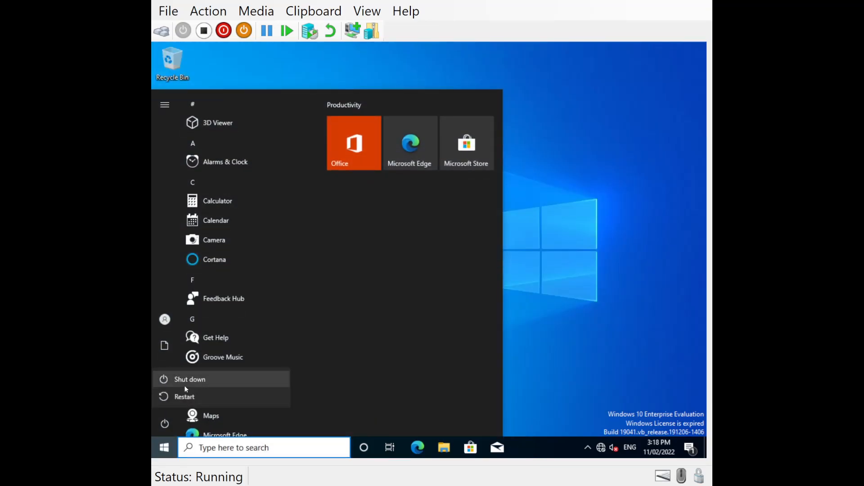
left_click(165, 319)
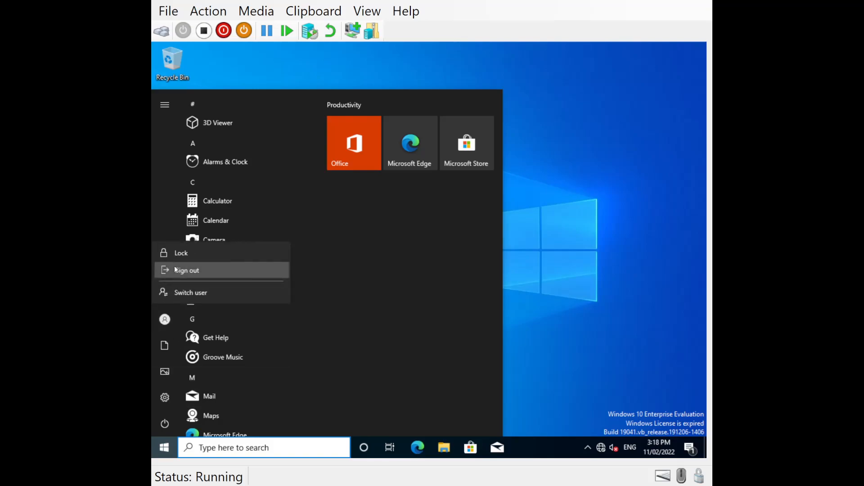
left_click(176, 270)
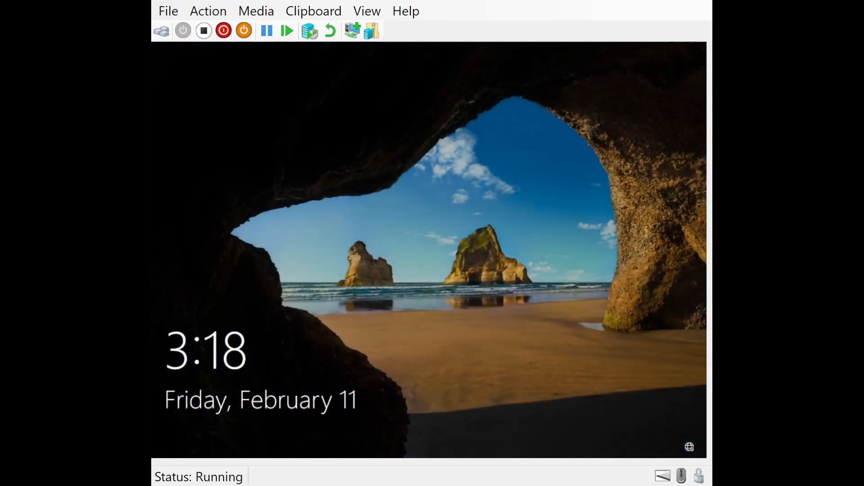
Attempt to sign in with an incorrect password and acknowledge the error message
left_click(492, 371)
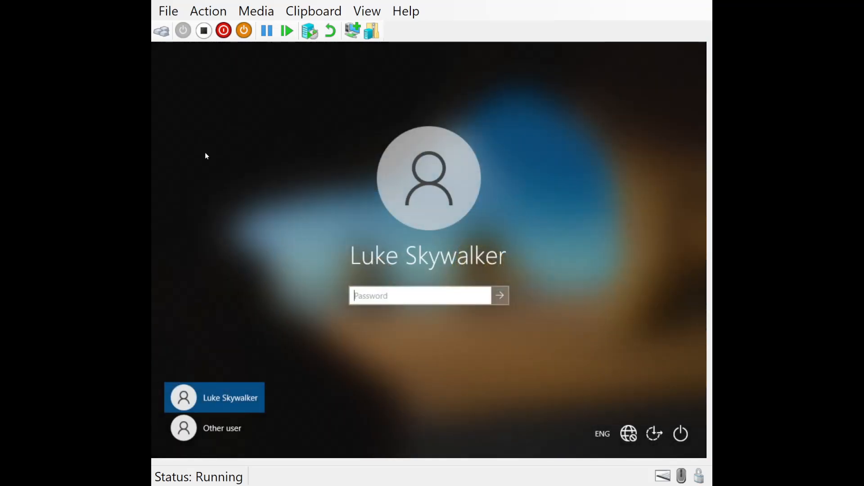
type("********")
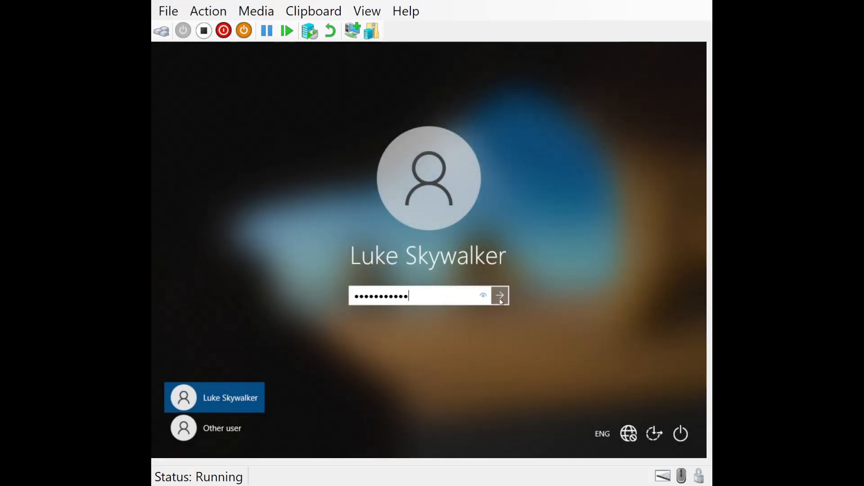
left_click(498, 297)
left_click(435, 320)
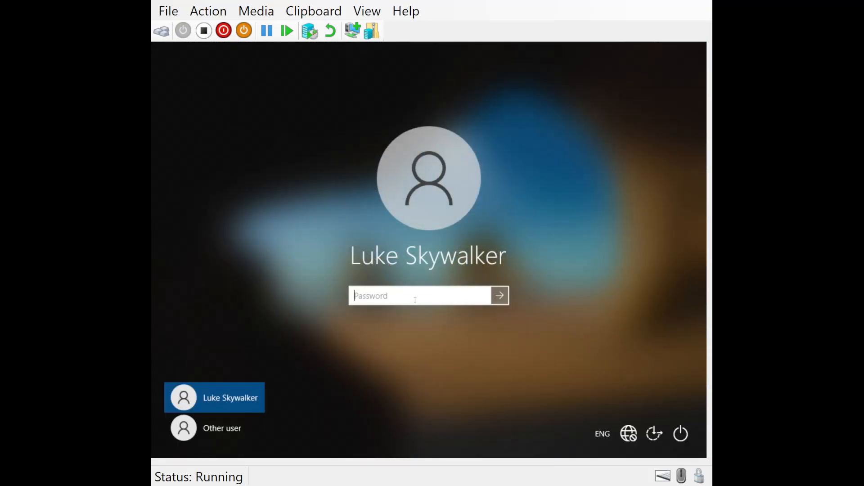
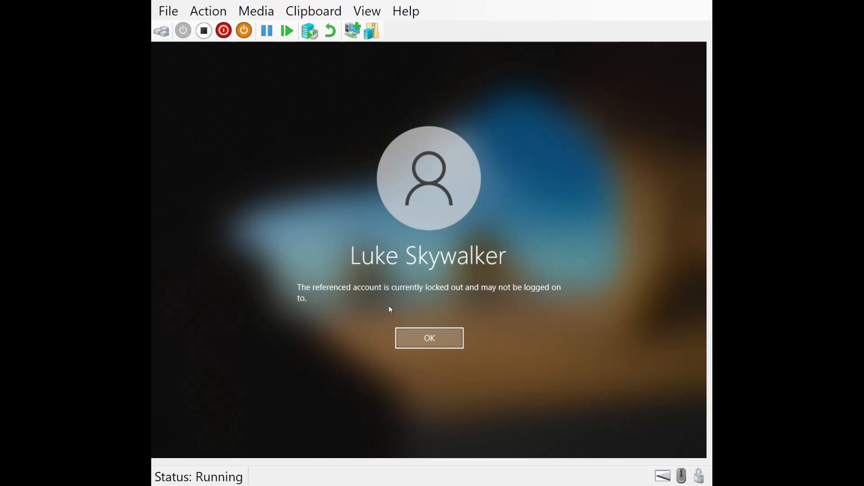
Dismiss the 'referenced account is currently locked out' message on the Windows 10 logon screen
left_click(452, 343)
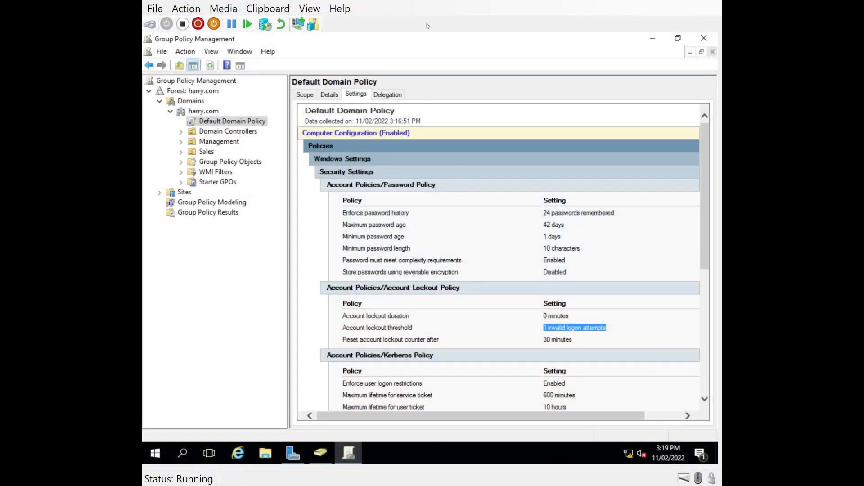
left_click(200, 121)
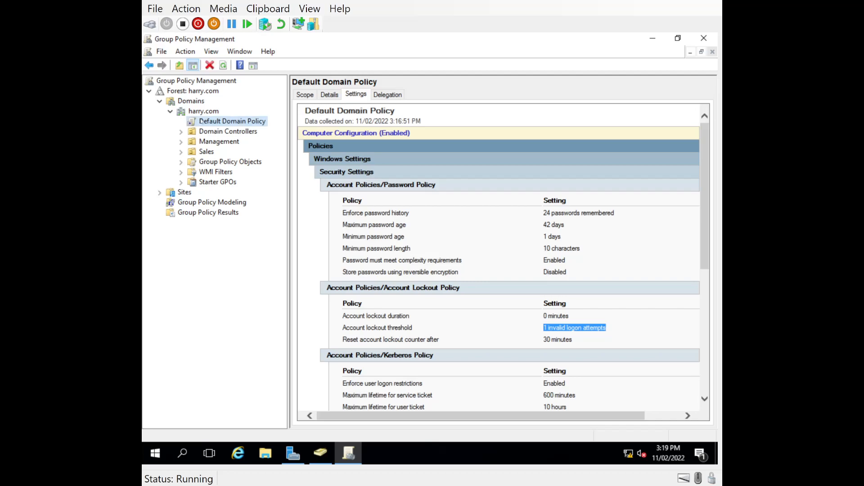
left_click(624, 301)
left_click_drag(597, 342, 520, 316)
left_click(189, 124)
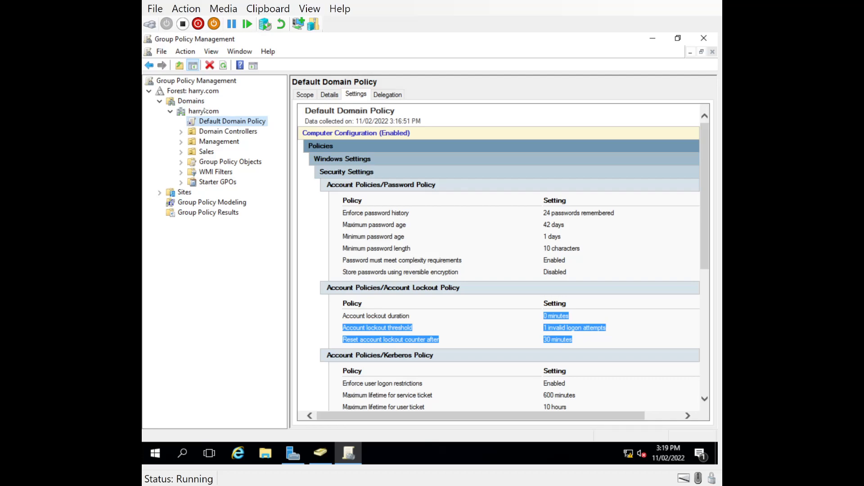
left_click(486, 252)
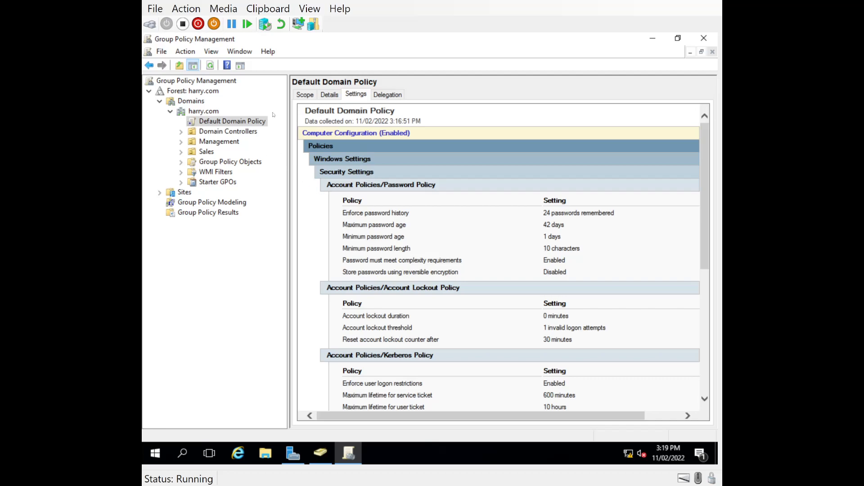
left_click(321, 453)
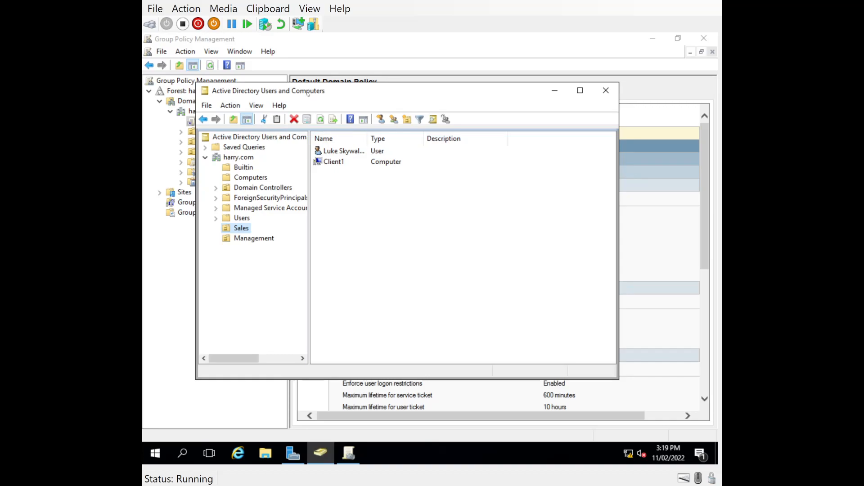
Tick Unlock account on the Sales OU user's Account tab and apply it
left_click(254, 238)
left_click(320, 119)
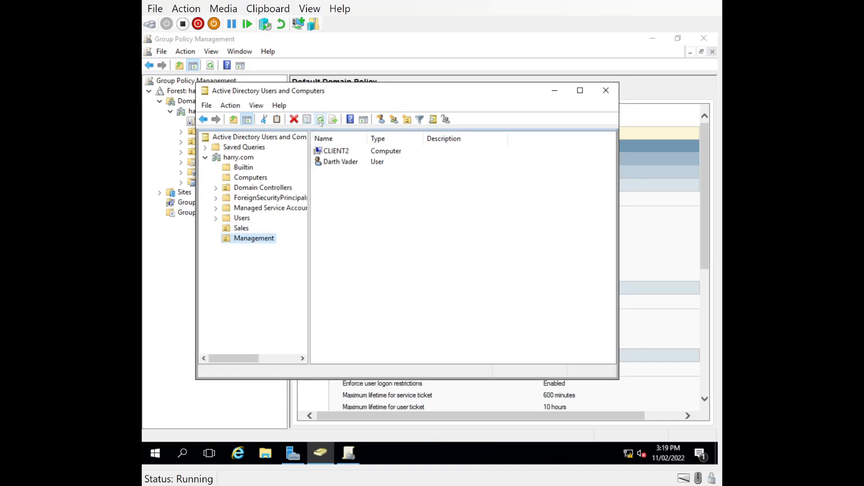
left_click(242, 229)
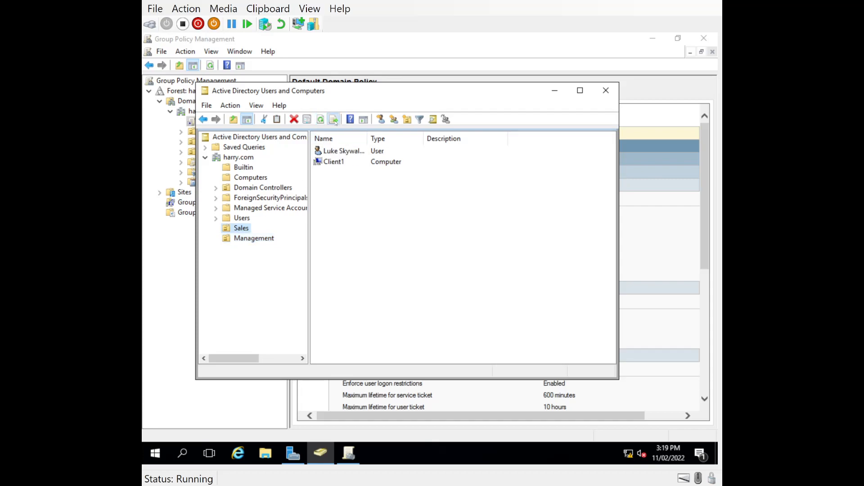
left_click(321, 120)
double_click(328, 162)
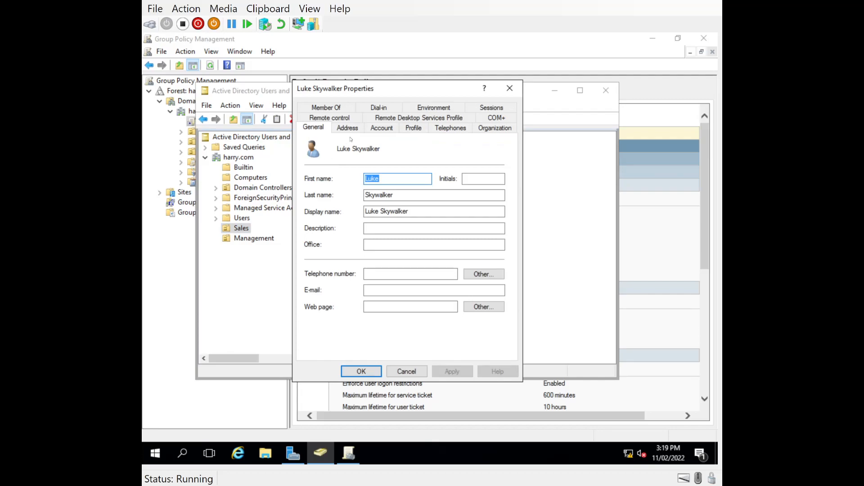
left_click(381, 128)
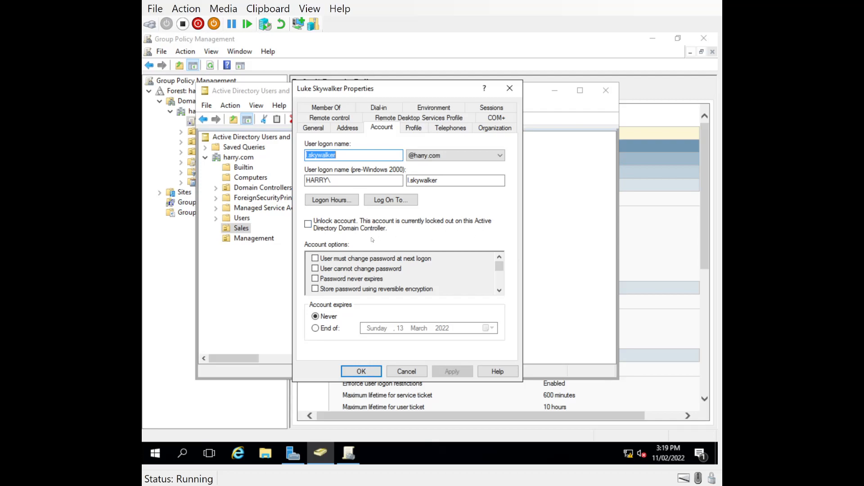
left_click(308, 224)
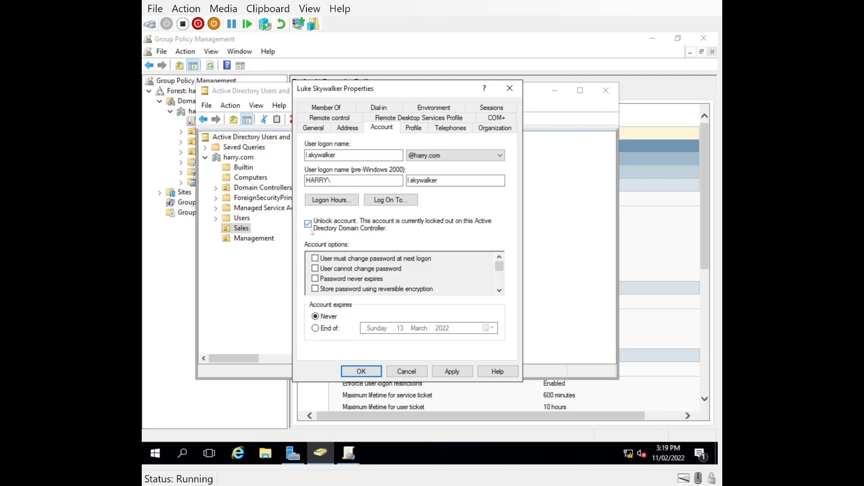
left_click(452, 372)
left_click(362, 372)
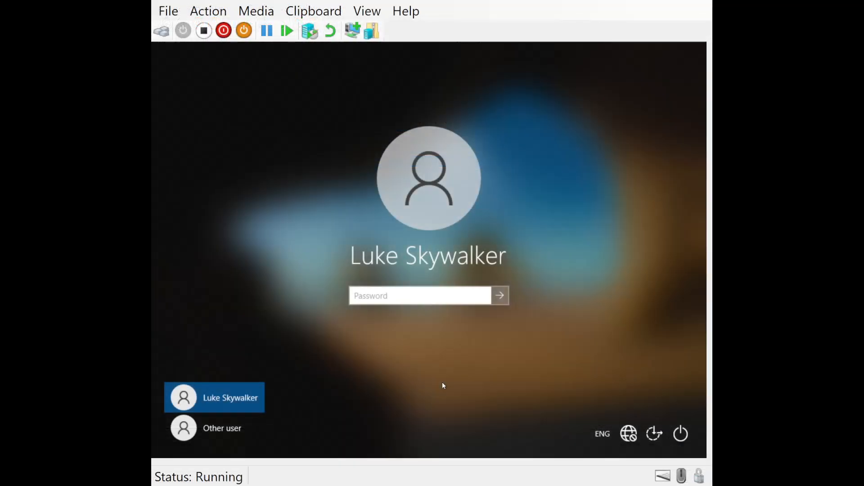
Sign the unlocked Sales user in to the Windows 10 client with their password
left_click(387, 296)
type("Pa55w.rd")
key("Return")
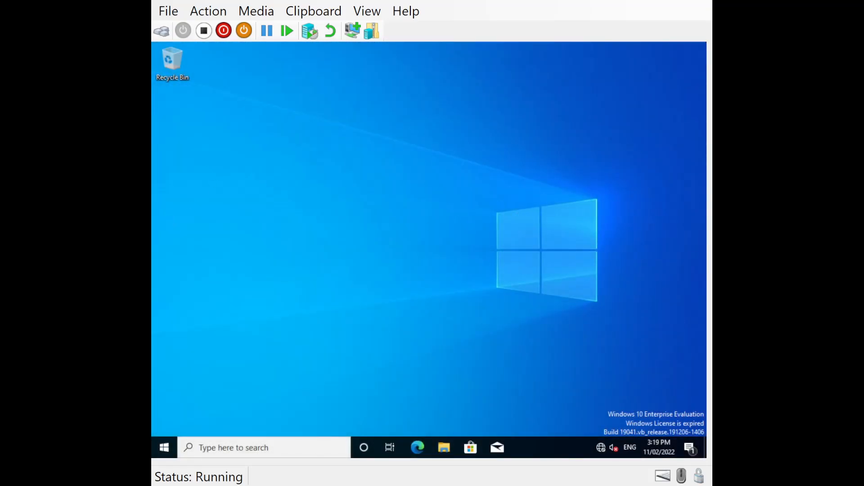
right_click(163, 452)
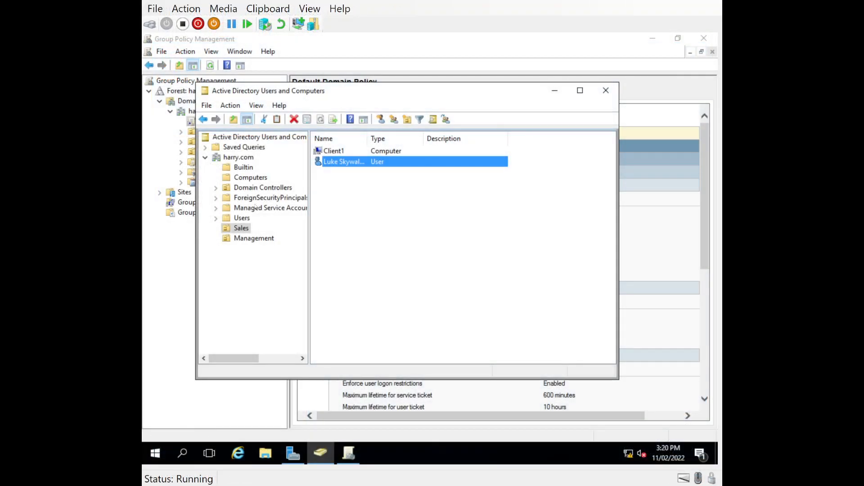
Set 'User must change password at next logon' for the Sales user, then review password policy settings
double_click(321, 164)
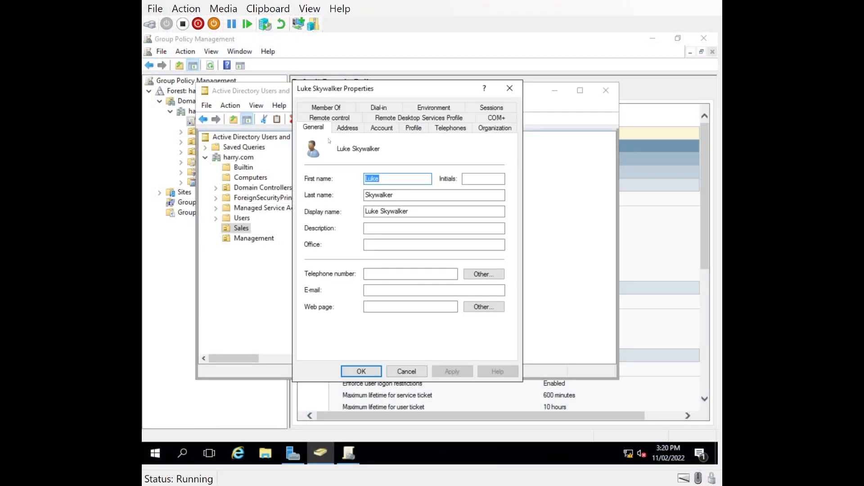
left_click(379, 128)
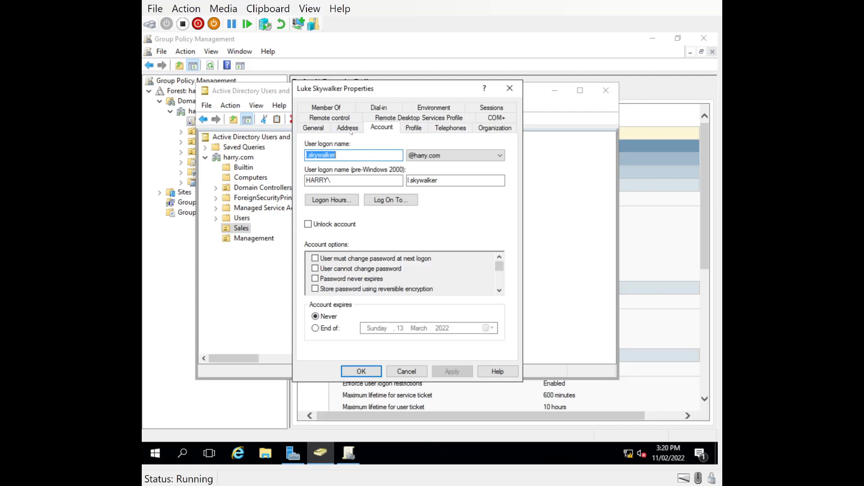
left_click(315, 258)
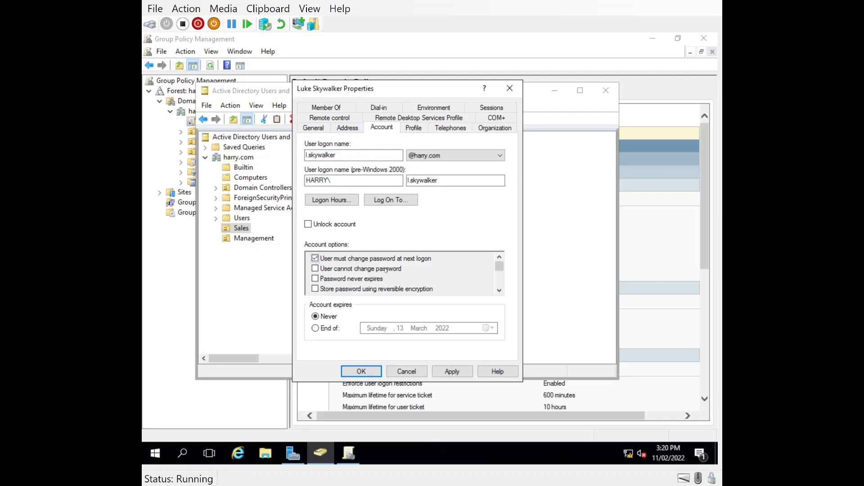
left_click(452, 372)
left_click(369, 372)
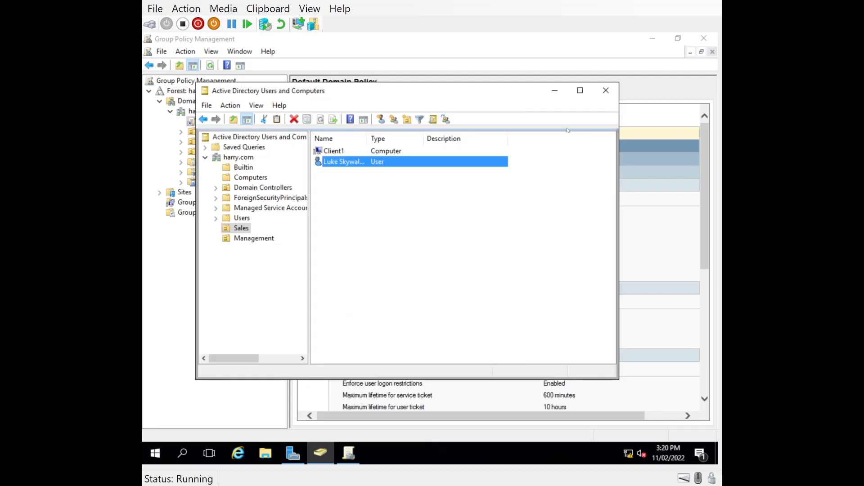
left_click(555, 91)
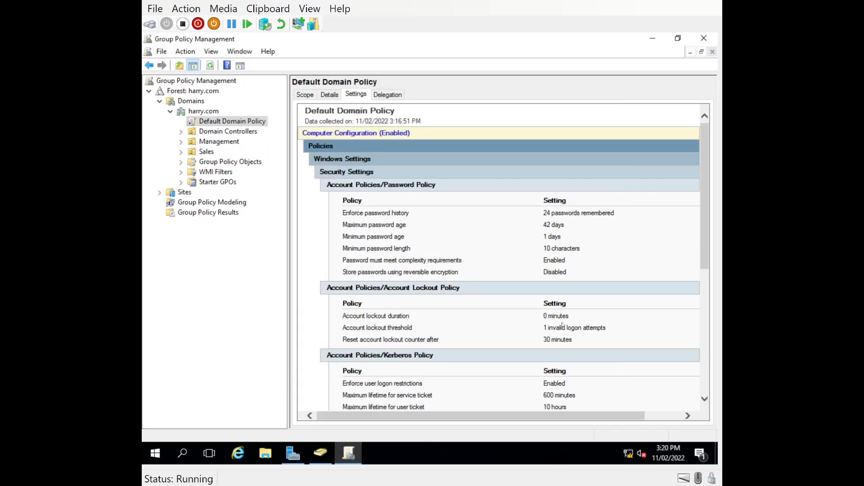
left_click_drag(580, 248, 344, 248)
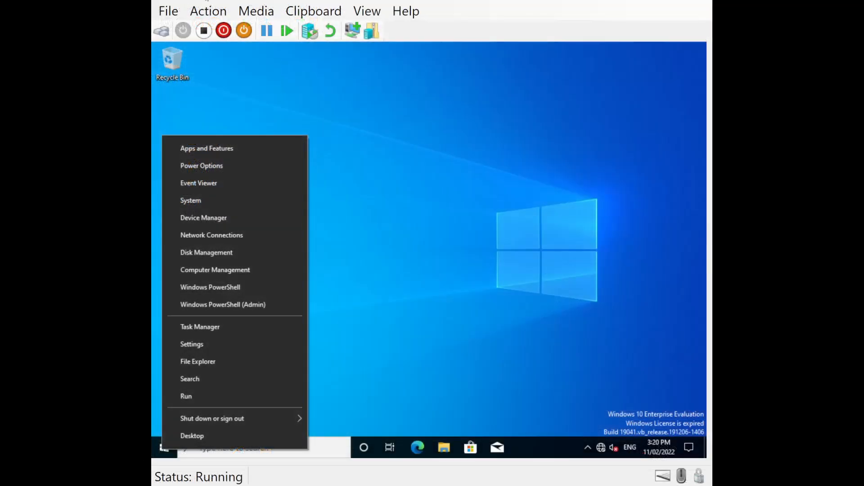
Sign the Sales user out of the Windows 10 client and sign back in
left_click(164, 452)
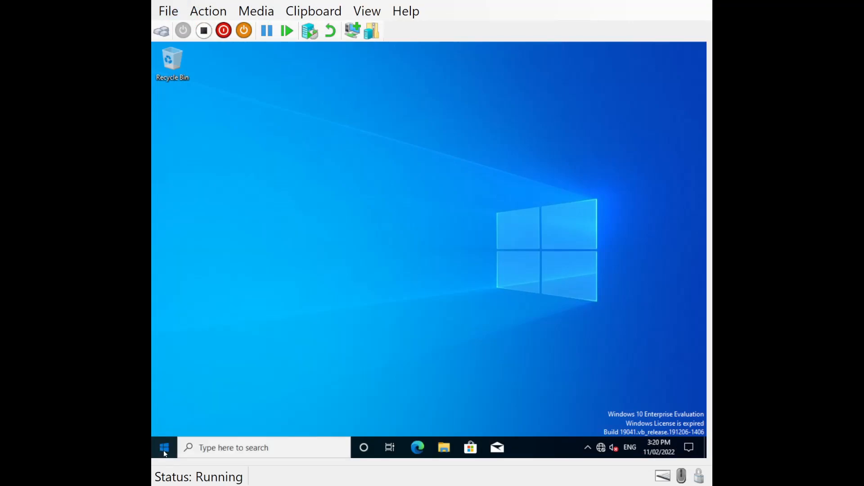
left_click(165, 321)
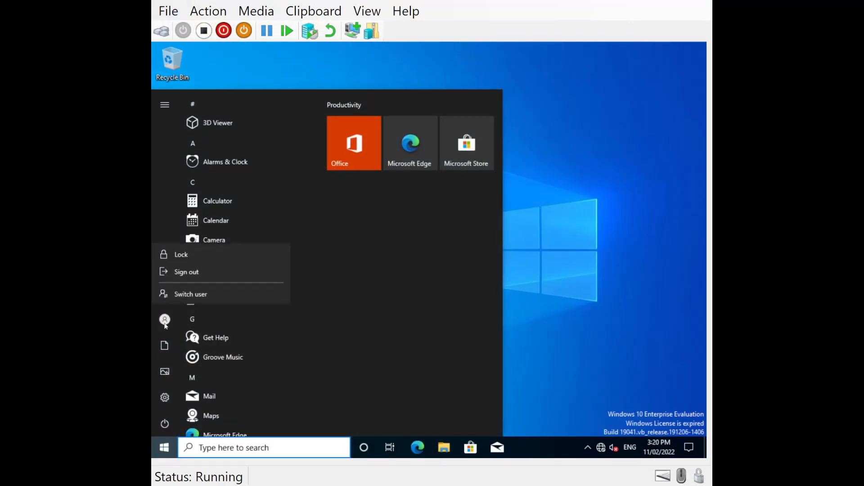
left_click(178, 271)
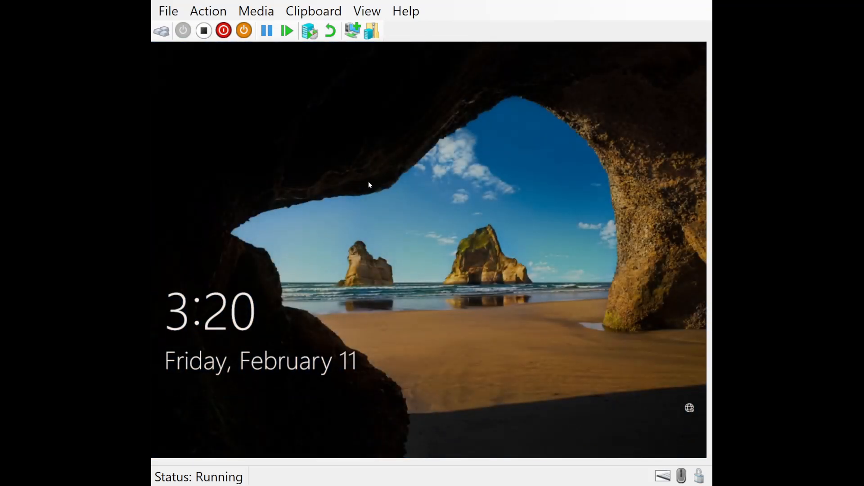
left_click(369, 181)
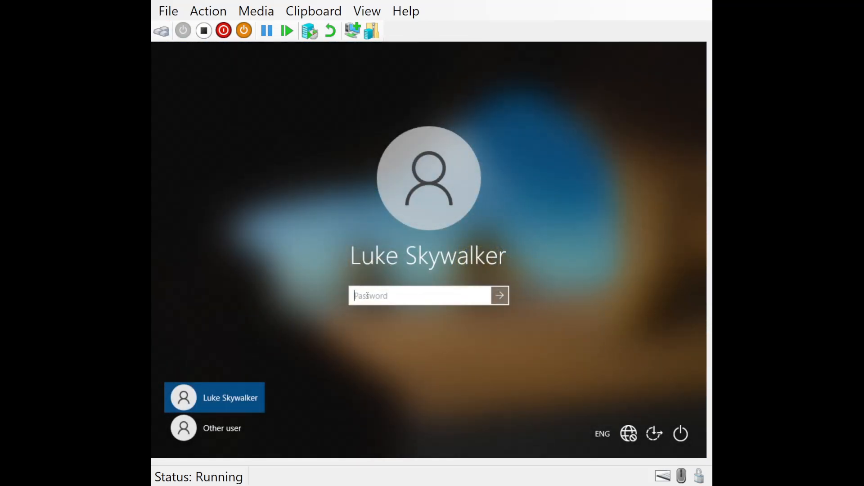
type("***********")
key("Return")
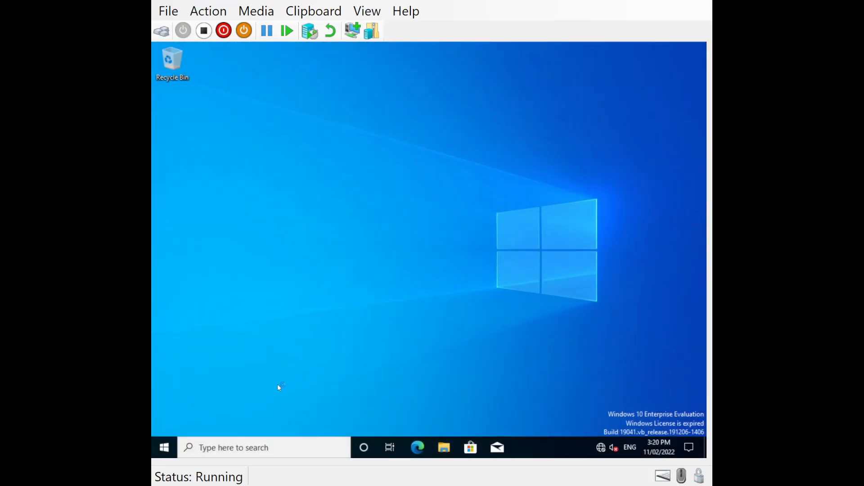
Restart the Windows 10 client from the Start menu power options
left_click(164, 447)
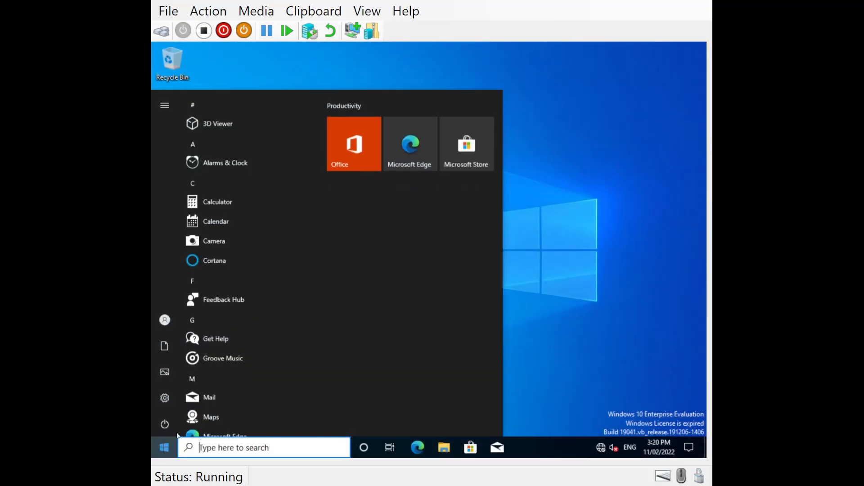
left_click(167, 423)
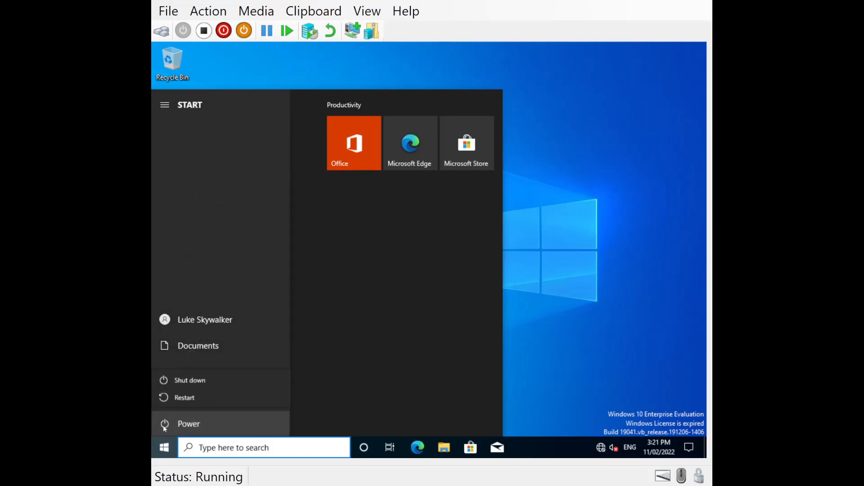
left_click(343, 394)
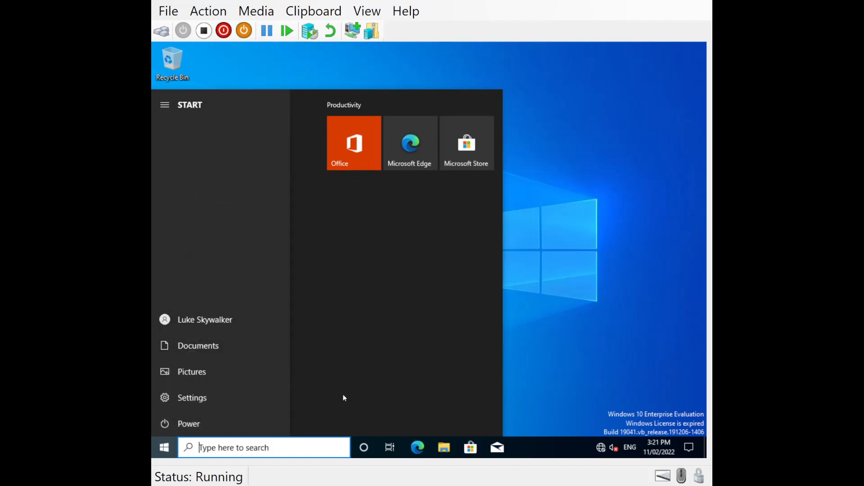
left_click(176, 425)
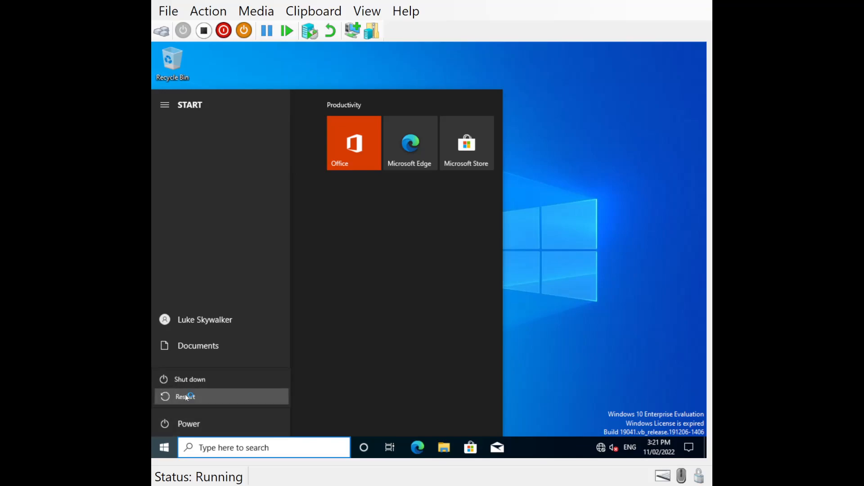
left_click(185, 397)
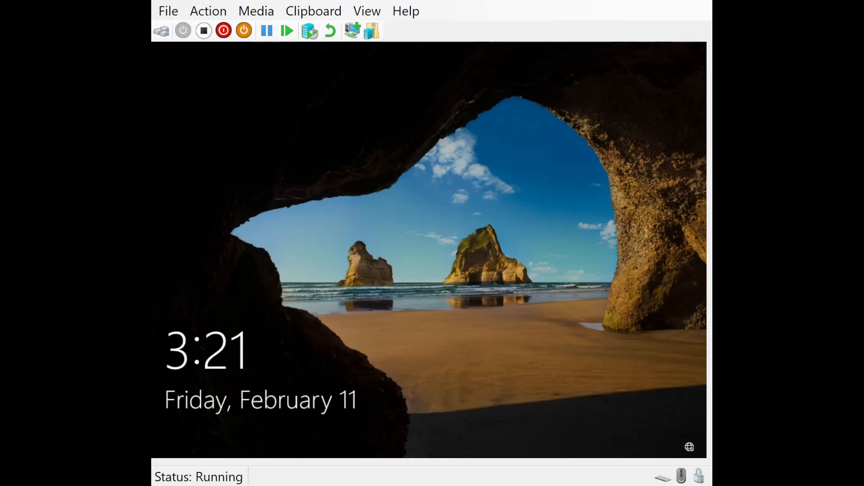
Sign in with the current password, triggering the required password change
left_click(246, 154)
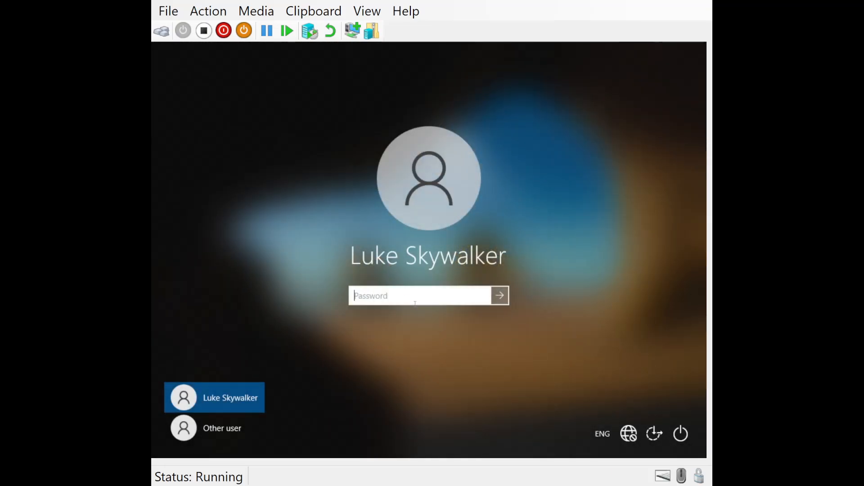
type("******")
key("BackSpace")
key("BackSpace")
key("BackSpace")
key("BackSpace")
key("BackSpace")
key("BackSpace")
type("***********")
key("Return")
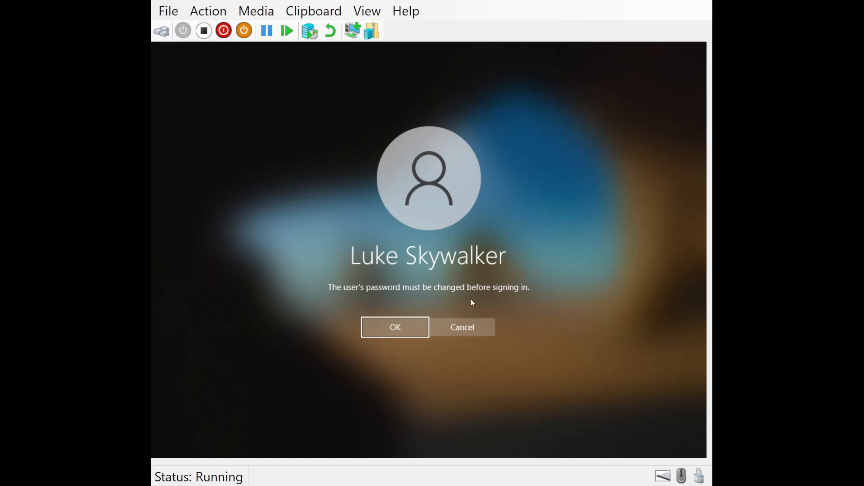
Enter and confirm a new password, which the domain rejects as not meeting requirements
left_click(398, 326)
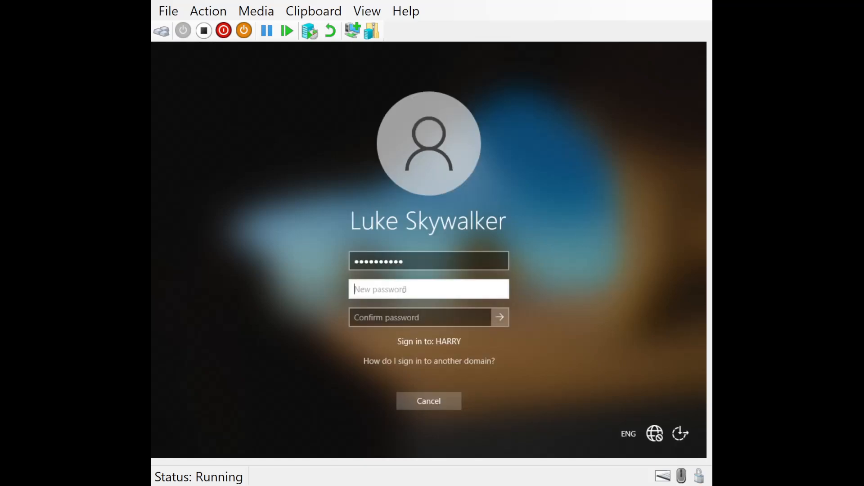
type("****")
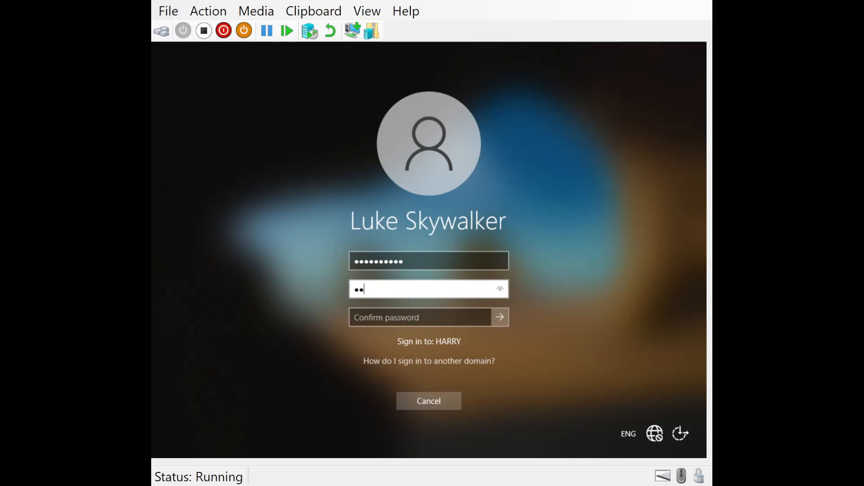
key("BackSpace")
key("BackSpace")
key("BackSpace")
key("BackSpace")
type("******")
key("Tab")
type("••")
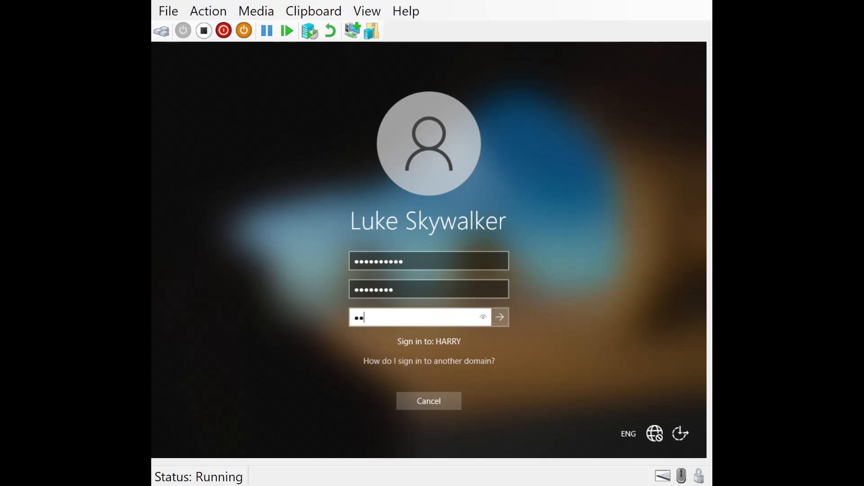
type("••••••")
left_click(502, 318)
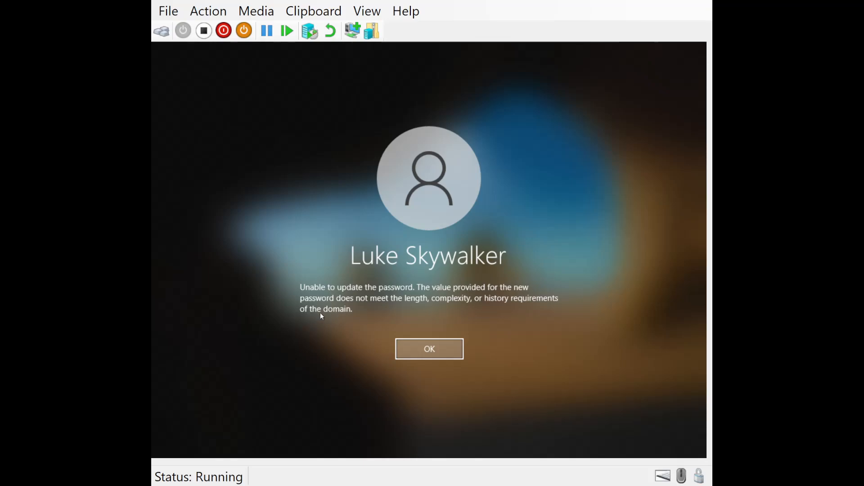
Retype the old password plus a stronger new password, submit, and complete sign-in
left_click(413, 349)
type("••••••••••")
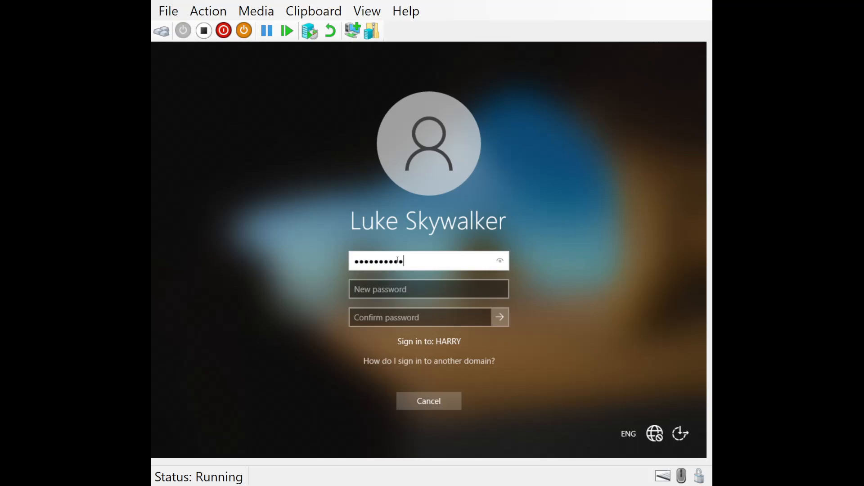
key("Tab")
type("•••••••••••")
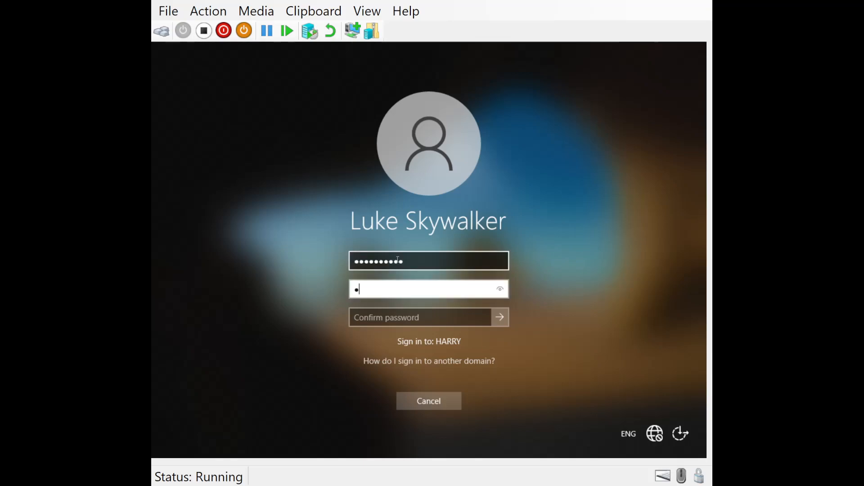
key("BackSpace")
key("BackSpace")
key("BackSpace")
key("BackSpace")
key("BackSpace")
key("BackSpace")
key("BackSpace")
key("BackSpace")
key("BackSpace")
key("BackSpace")
key("BackSpace")
type("•••••••••••••")
left_click(381, 314)
type("•••••••••••••")
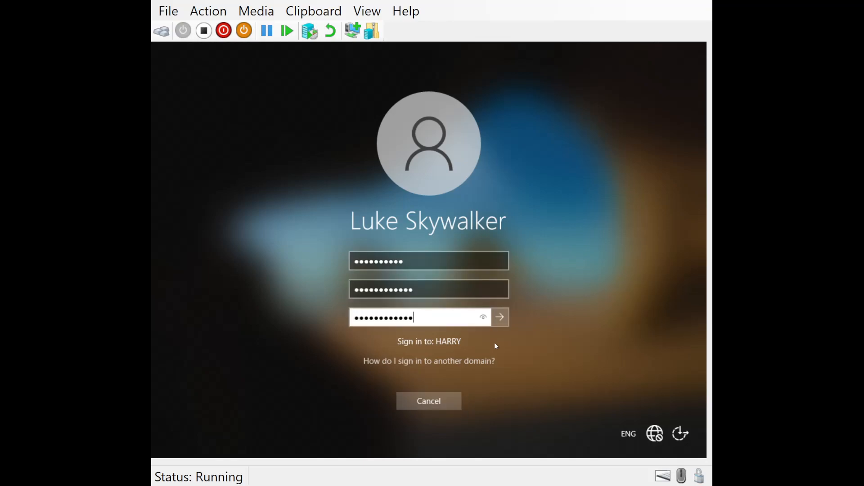
left_click(499, 318)
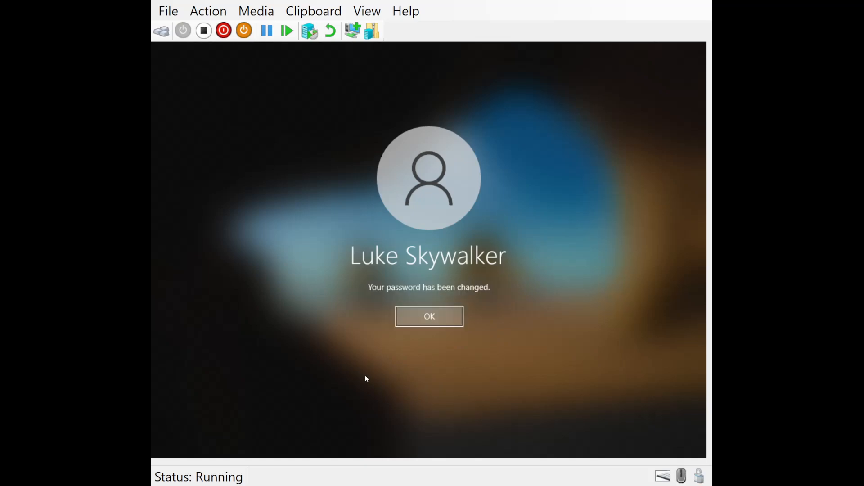
left_click(406, 320)
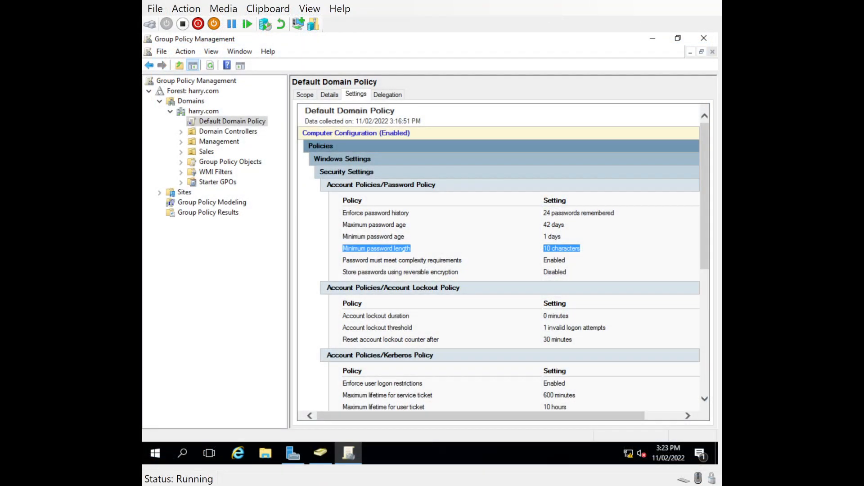
Create a new folder named Share on Local Disk (C:)
left_click(266, 453)
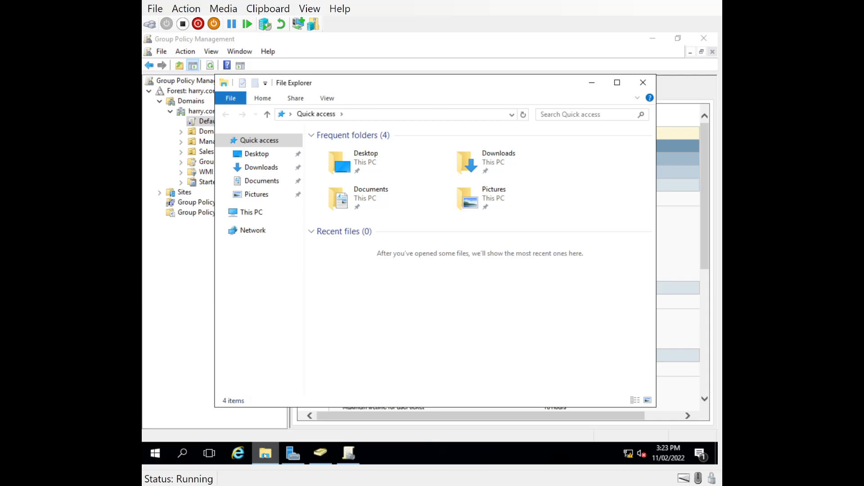
left_click(243, 213)
double_click(491, 266)
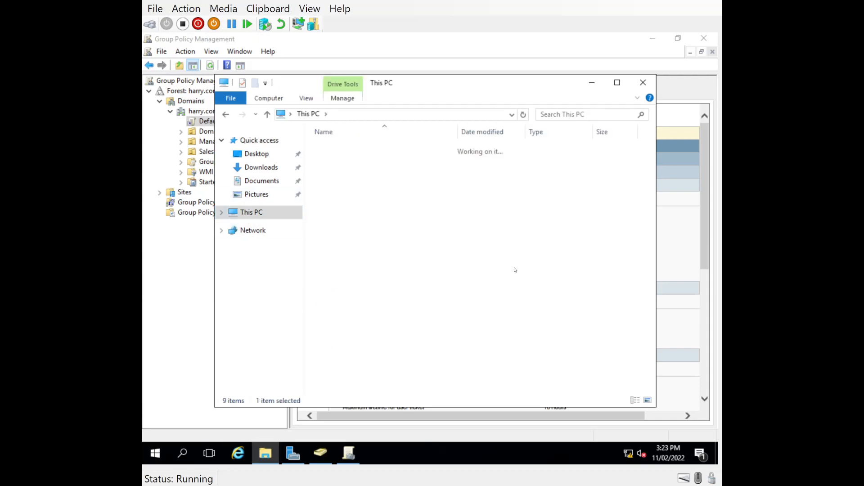
right_click(398, 262)
mouse_move(406, 352)
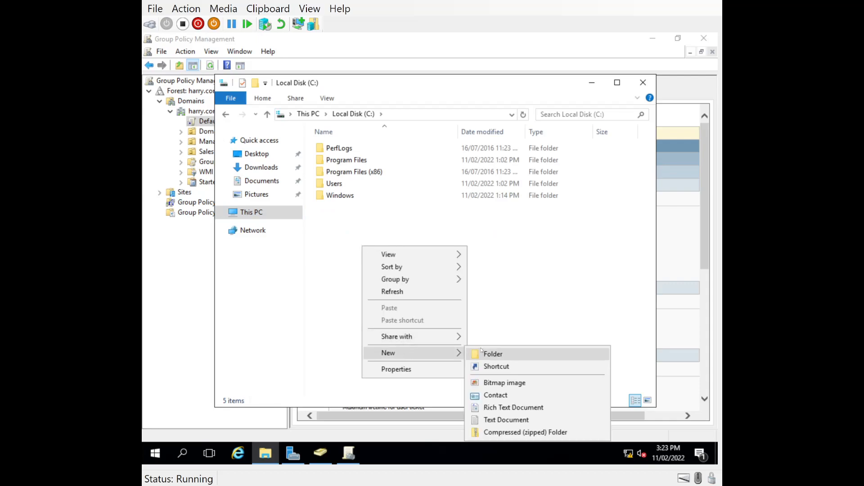
left_click(482, 353)
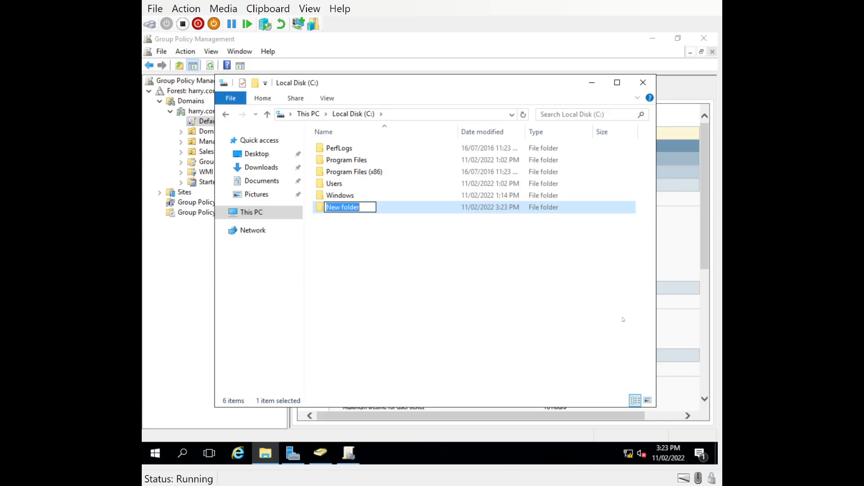
type("F")
key("BackSpace")
type("Share")
key("Return")
key("Return")
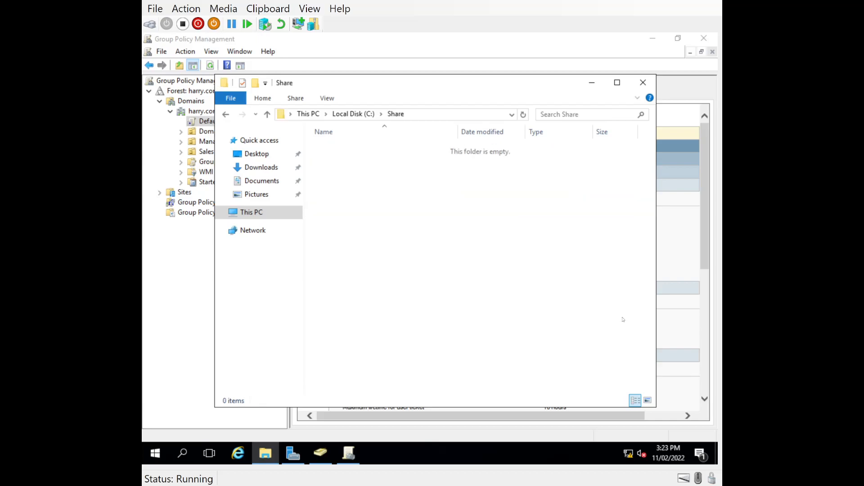
Create a Folderredirection subfolder inside C:\Share and return to Local Disk (C:)
right_click(340, 189)
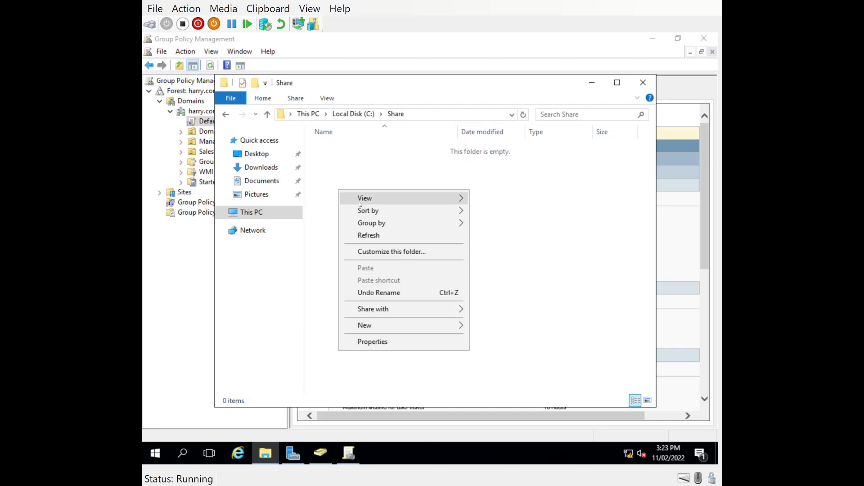
mouse_move(405, 325)
left_click(494, 325)
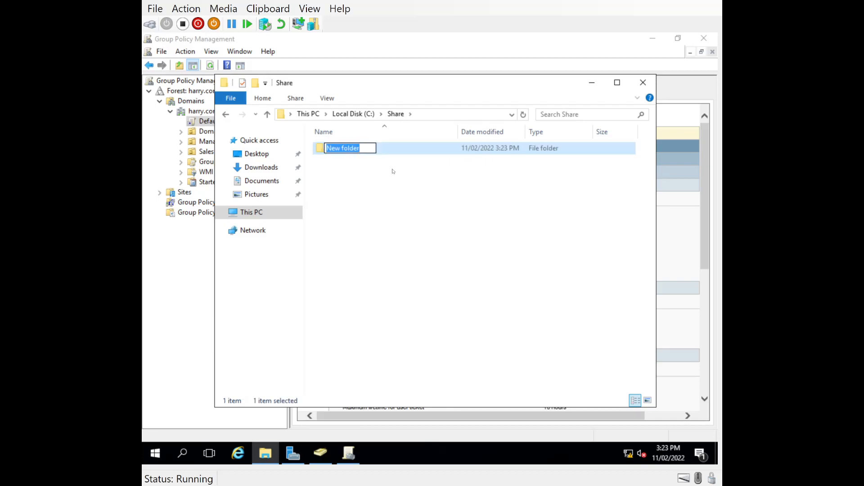
type("Folderredirection")
key("Return")
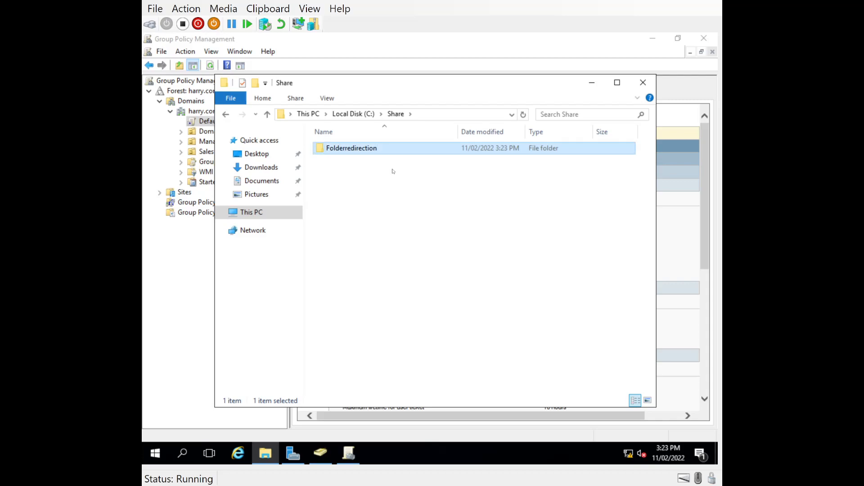
left_click(350, 156)
left_click(353, 113)
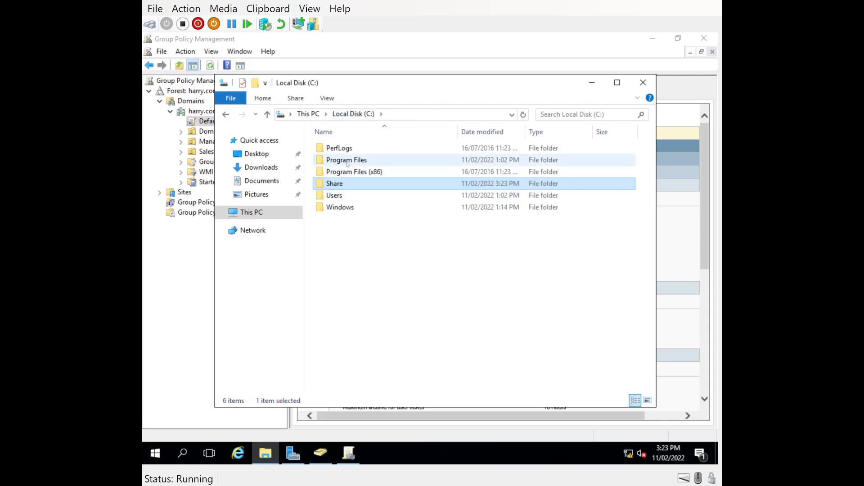
Share the Share folder on the network with Everyone at Read/Write permission
right_click(328, 184)
left_click(360, 393)
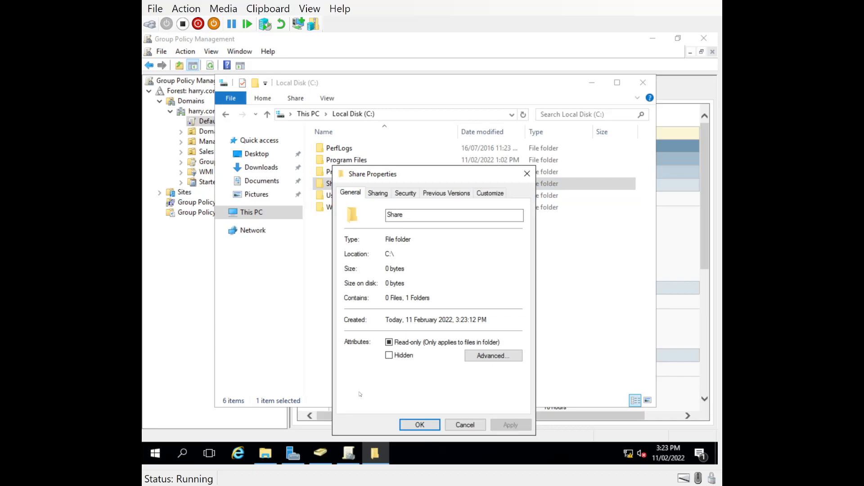
left_click(382, 193)
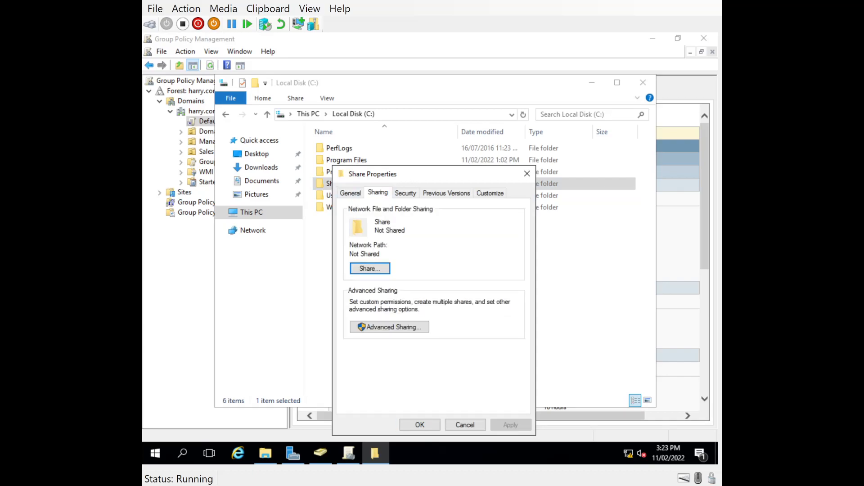
left_click(366, 272)
type("everyone")
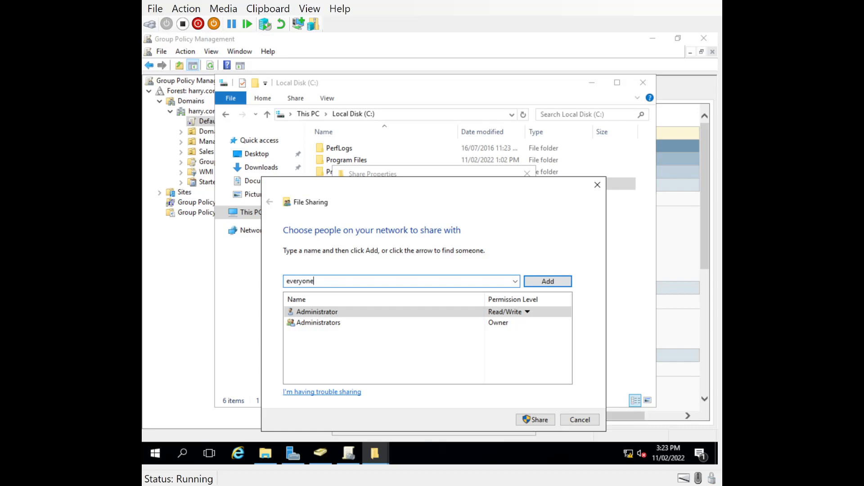
left_click(561, 285)
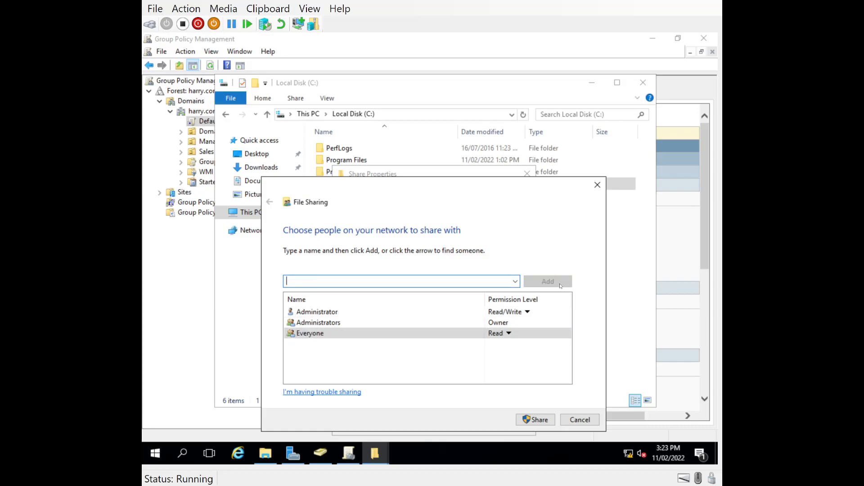
left_click(502, 333)
left_click(541, 348)
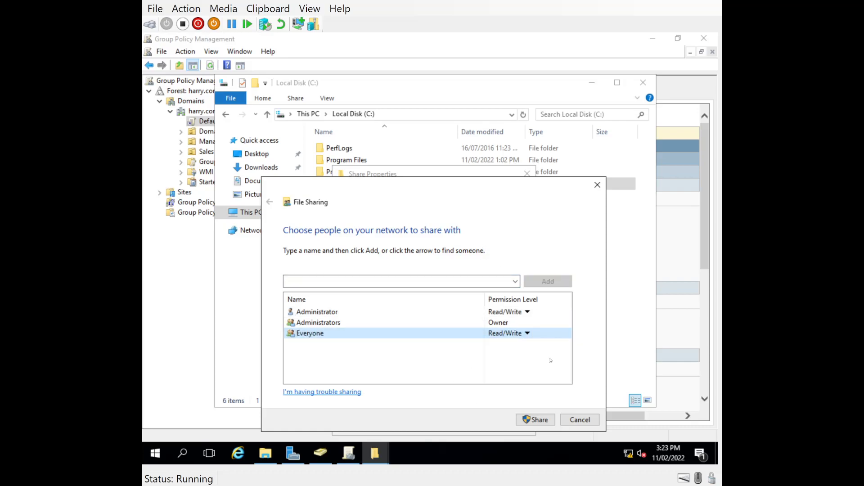
left_click(542, 421)
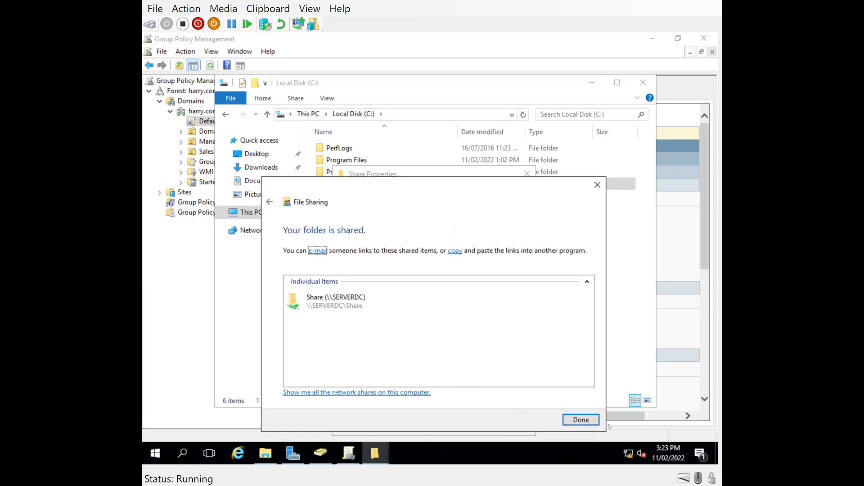
left_click(299, 308)
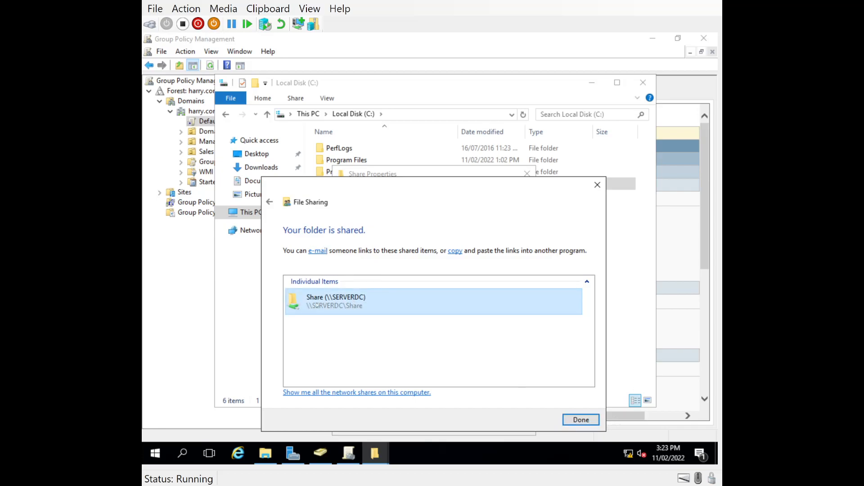
key("Return")
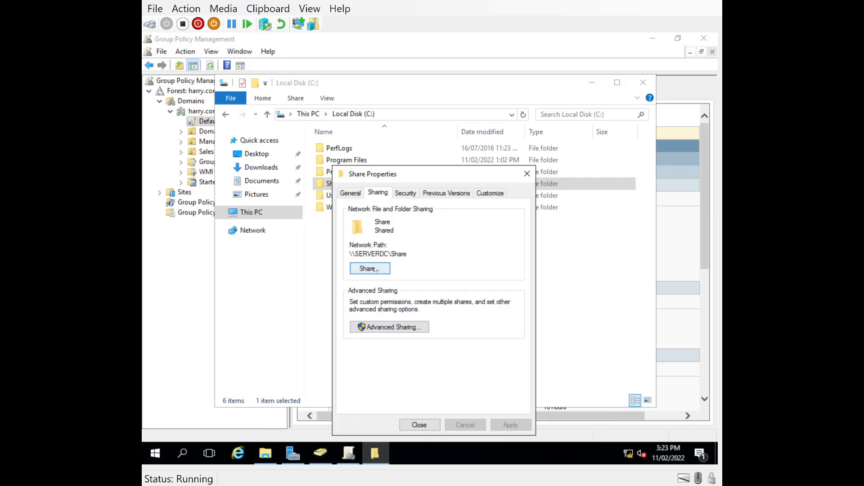
Copy the network path \\SERVERDC\Share and close the Share Properties dialog
left_click_drag(408, 254, 345, 254)
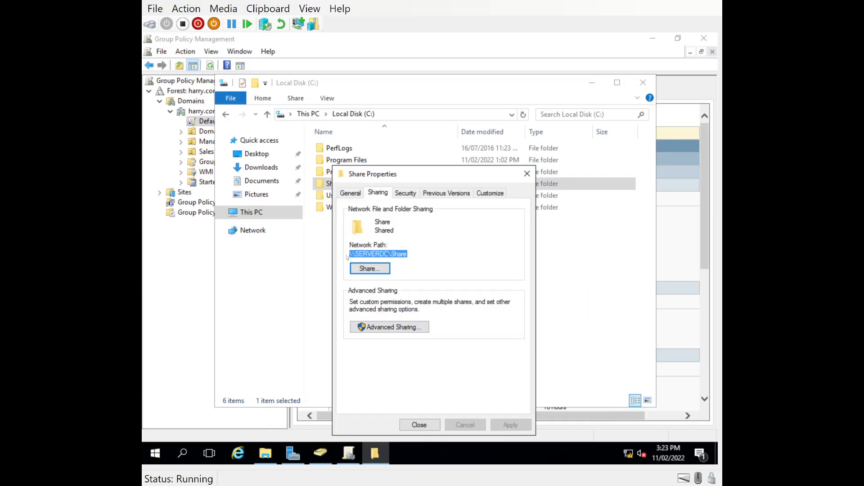
right_click(375, 254)
left_click(388, 291)
left_click(418, 426)
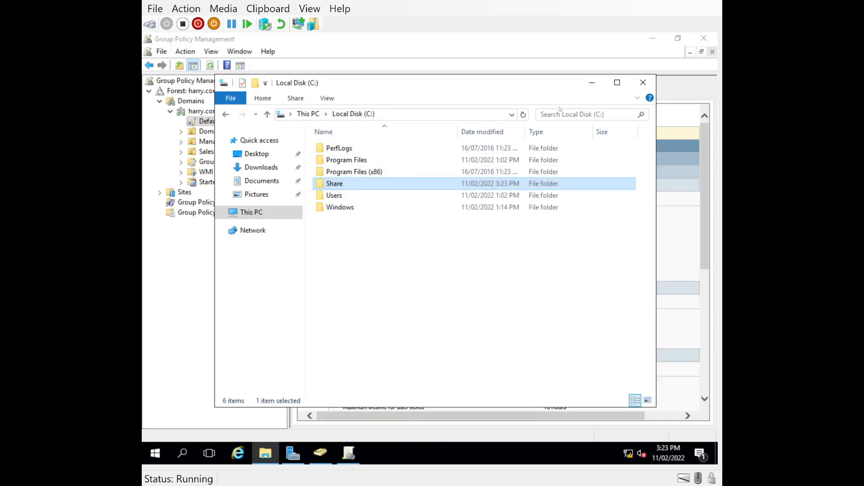
left_click(592, 82)
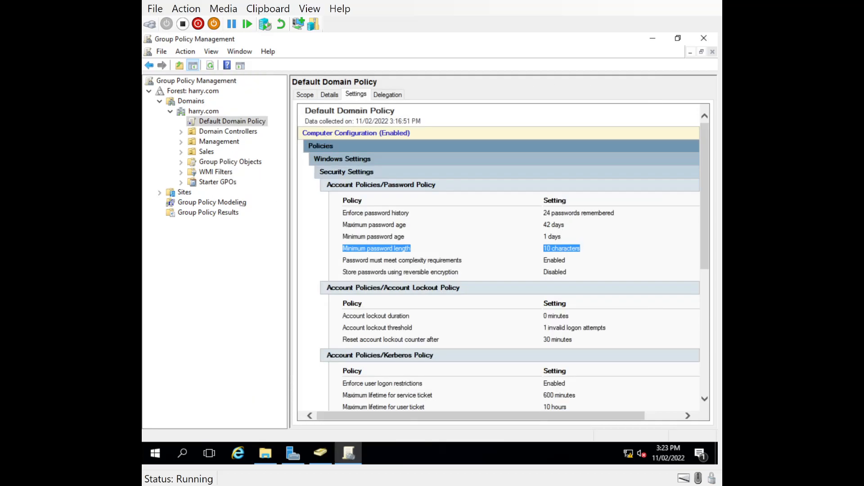
Create a GPO named FolderRedirectionPolicy and link it to the Management OU
left_click(181, 161)
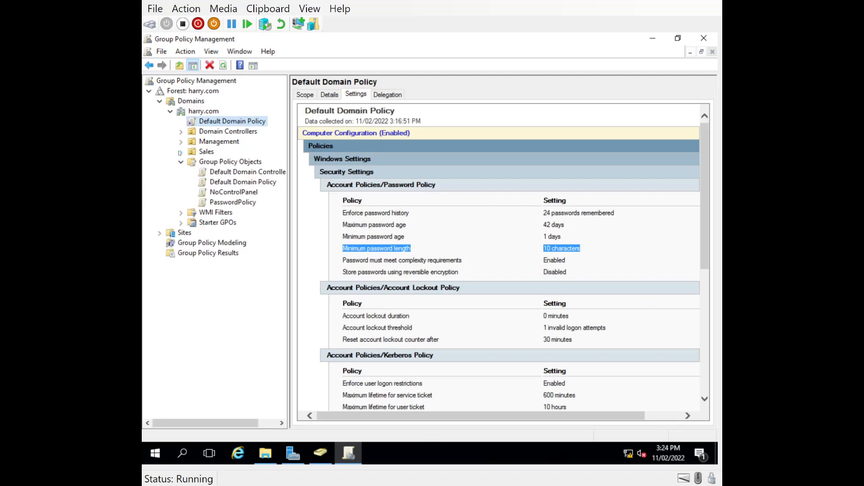
left_click(197, 143)
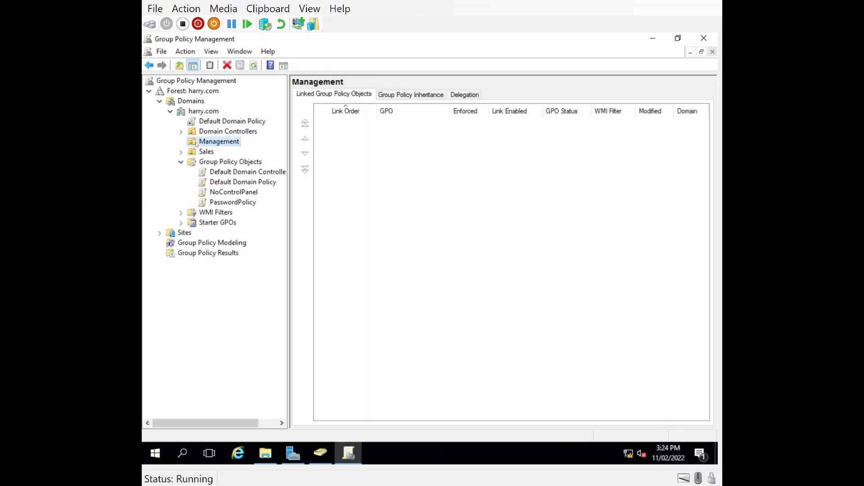
right_click(196, 144)
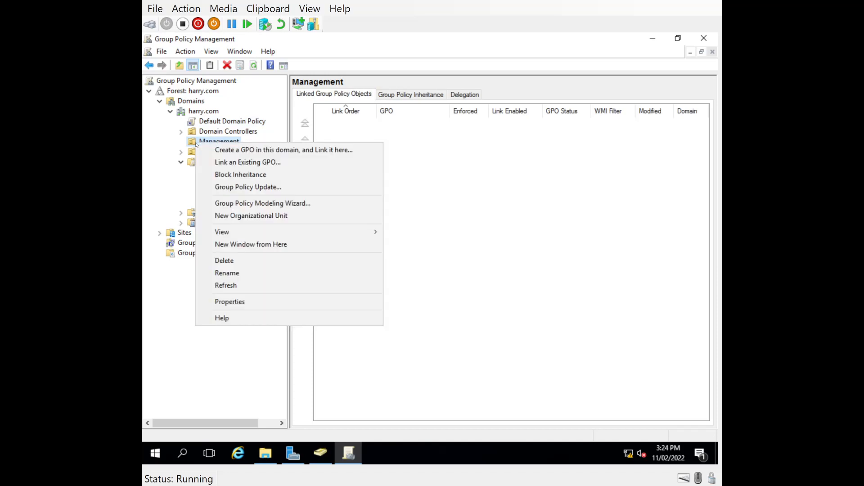
left_click(220, 153)
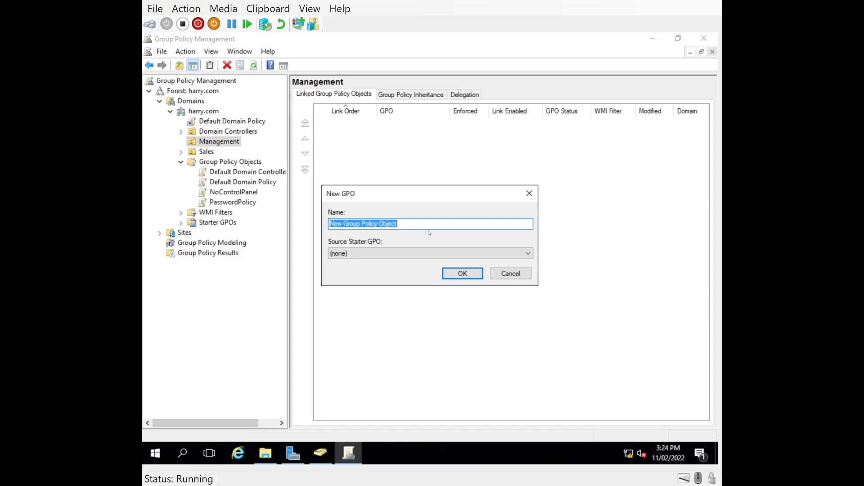
type("FolderR")
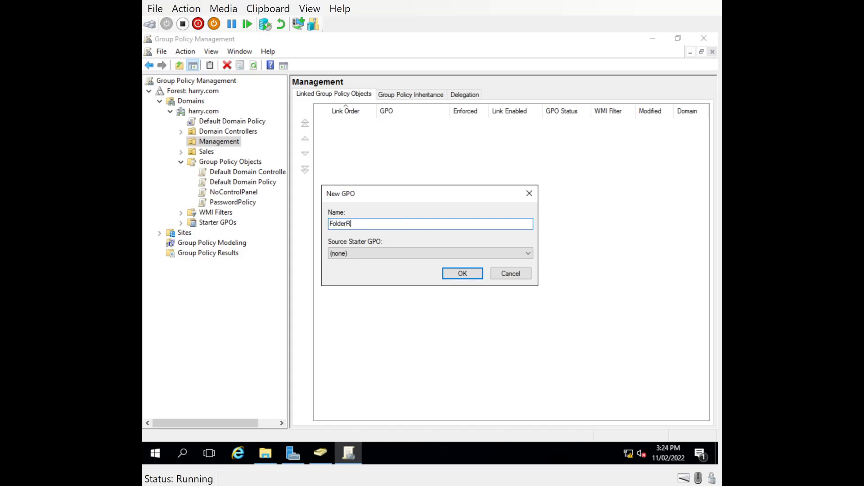
type("edirectionPoliocy")
key("BackSpace")
key("BackSpace")
key("BackSpace")
type("cy")
left_click(468, 276)
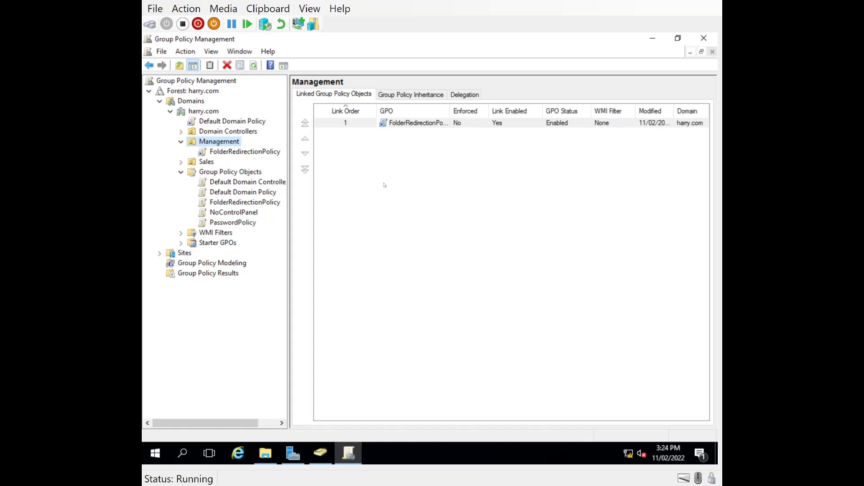
Open the FolderRedirectionPolicy GPO in the Group Policy Management Editor
left_click(220, 152)
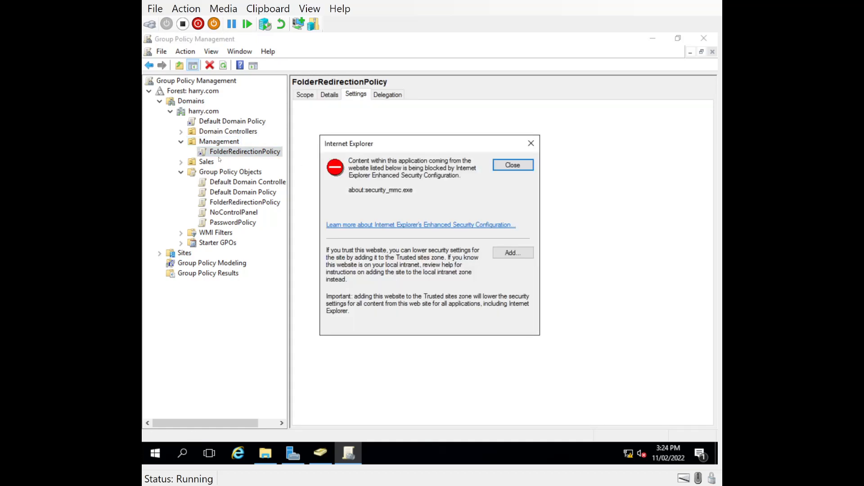
left_click(513, 165)
right_click(214, 154)
left_click(232, 162)
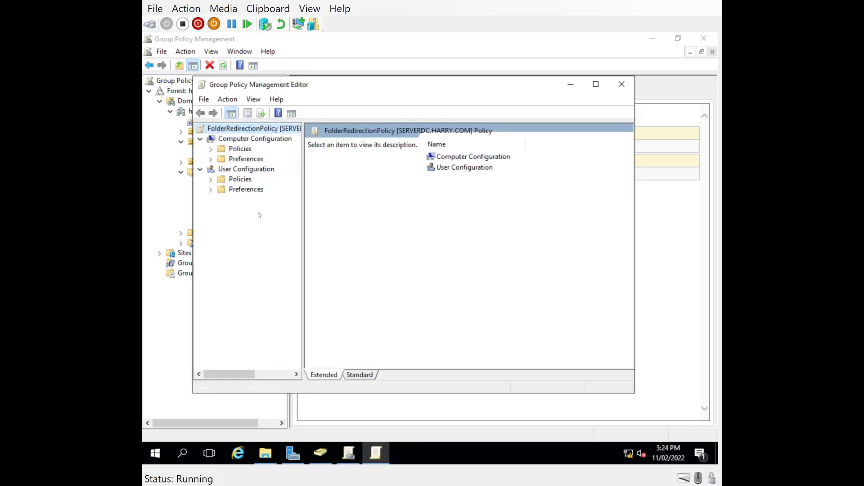
Navigate to User Configuration > Policies > Windows Settings > Folder Redirection > Documents
left_click(211, 189)
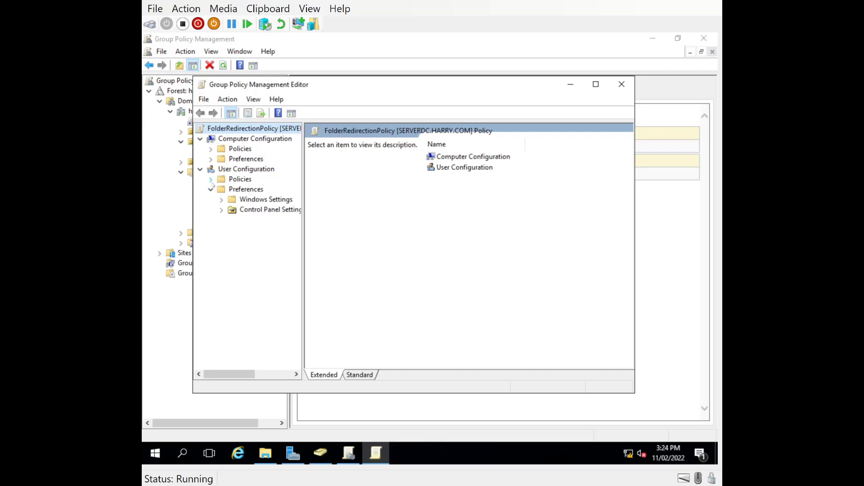
left_click(211, 180)
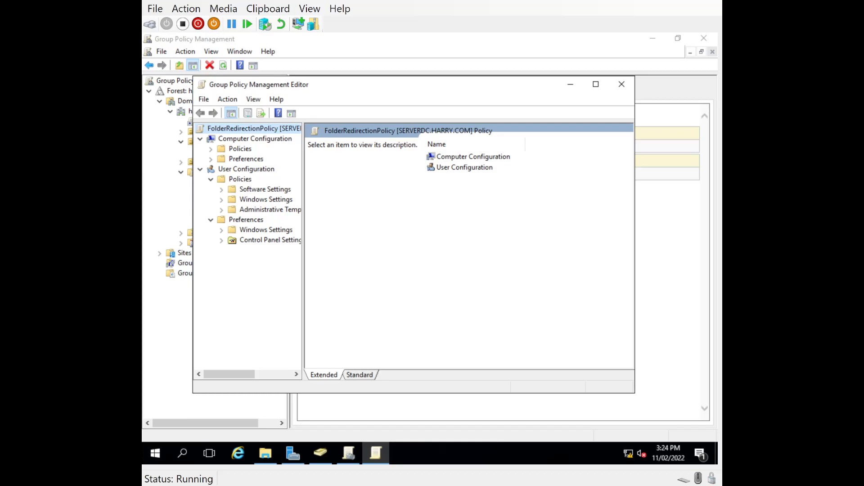
left_click(222, 200)
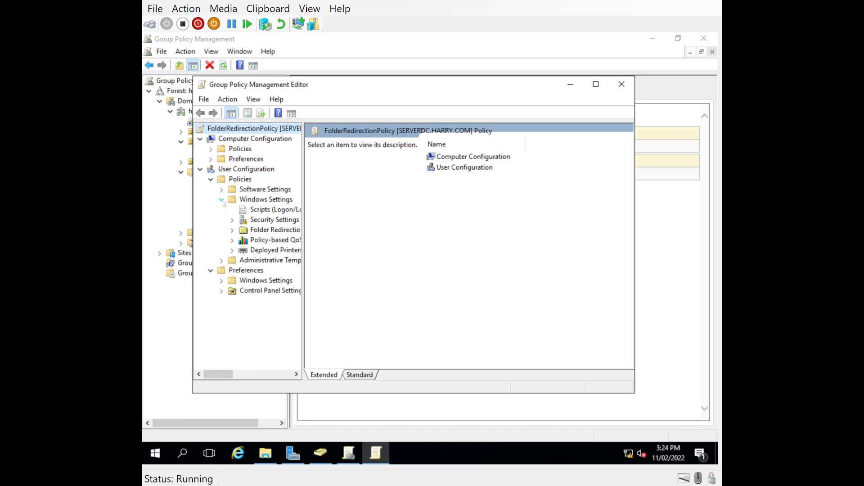
left_click(232, 230)
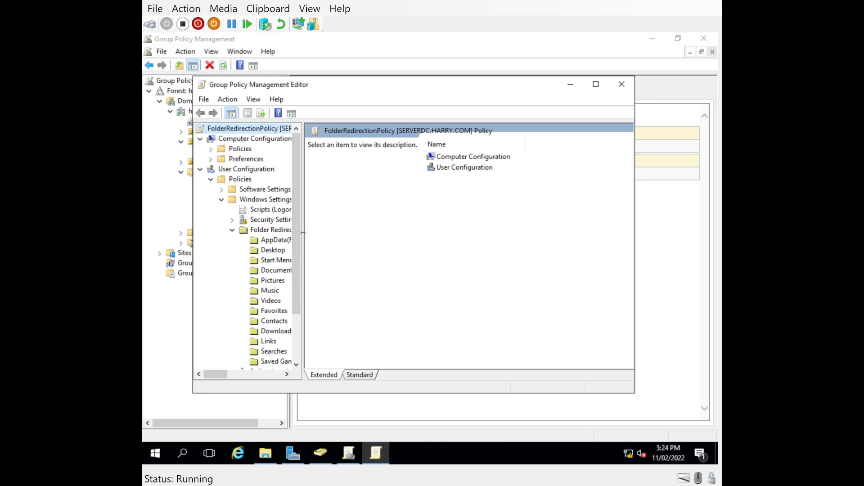
left_click_drag(303, 233, 396, 231)
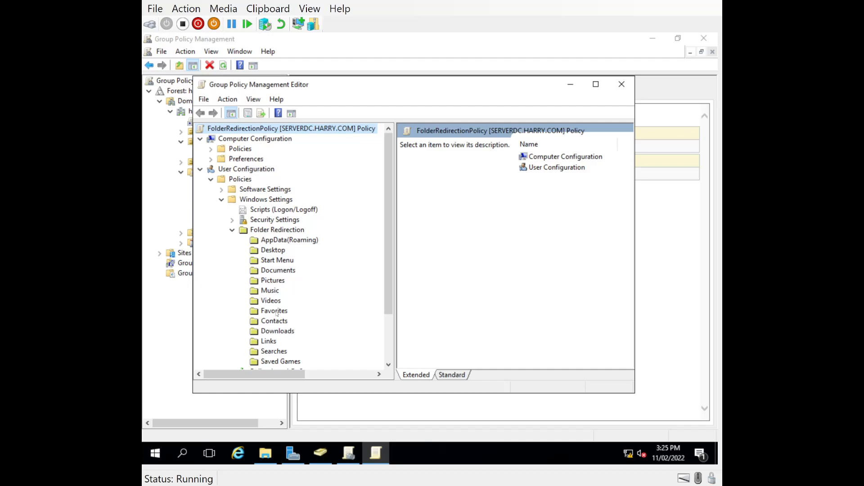
left_click(265, 271)
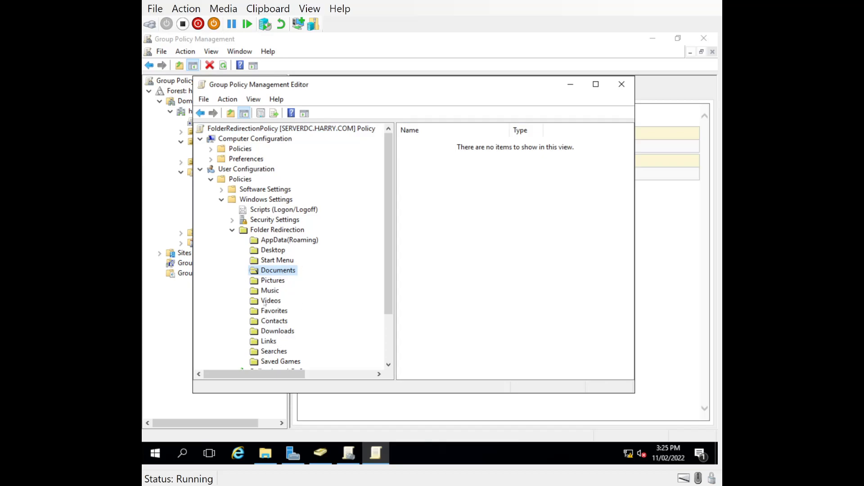
In Documents properties, choose Basic redirection of everyone's folder to the same location
right_click(269, 270)
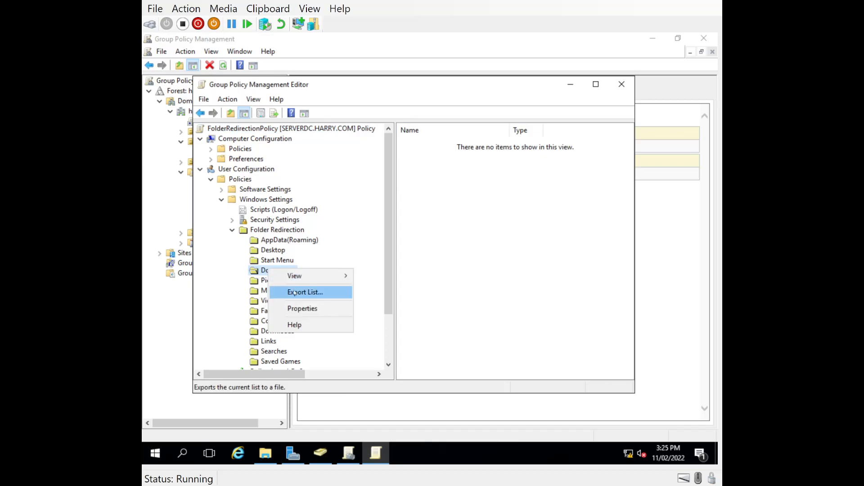
left_click(295, 310)
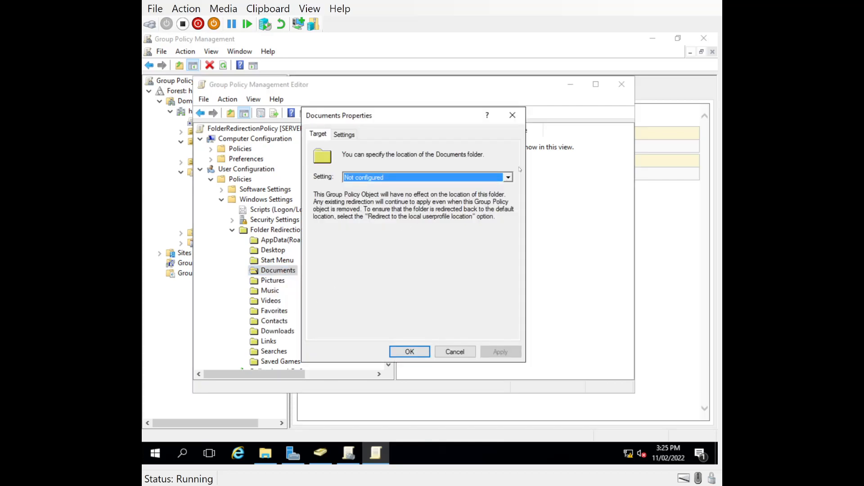
left_click(508, 178)
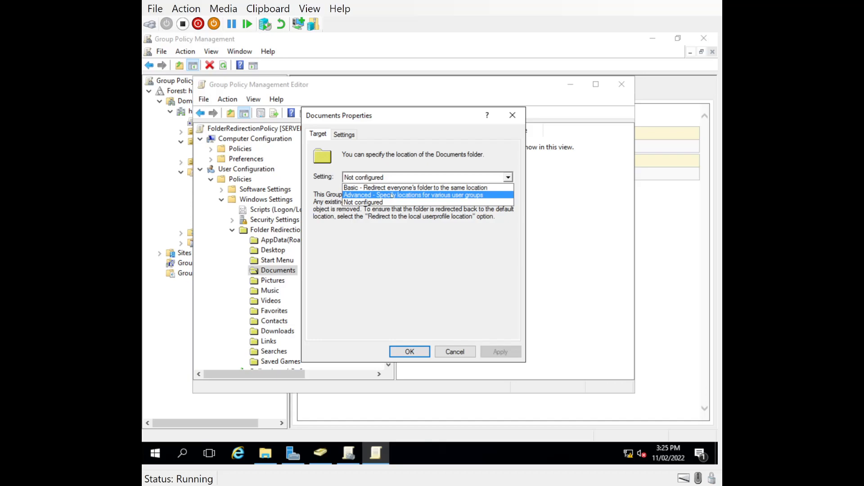
left_click(383, 188)
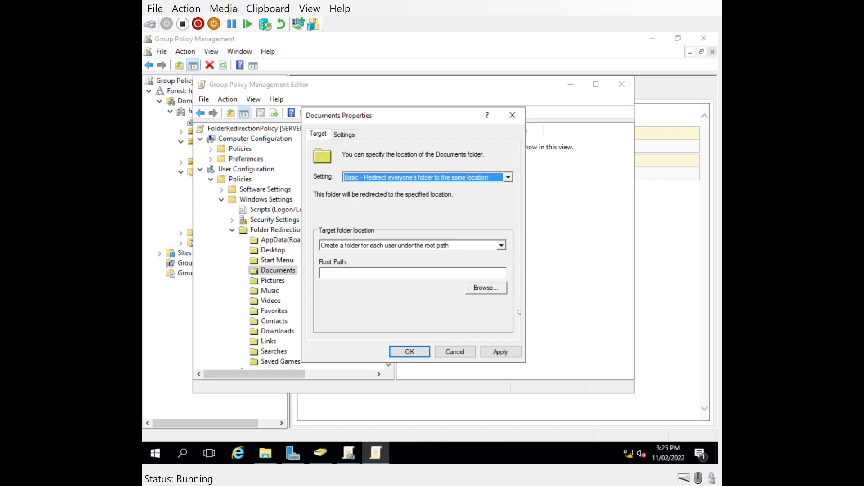
left_click(485, 288)
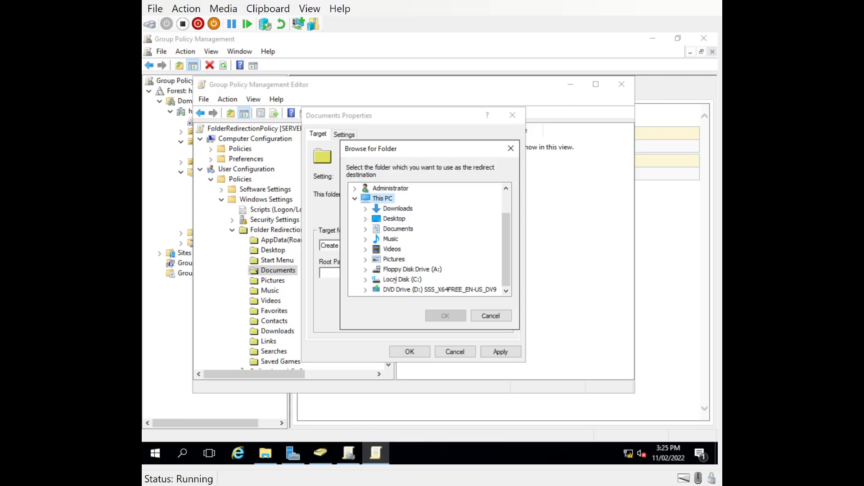
left_click(491, 316)
Enter \\SERVERDC\Share\%username% as the Root Path and copy it
left_click(363, 272)
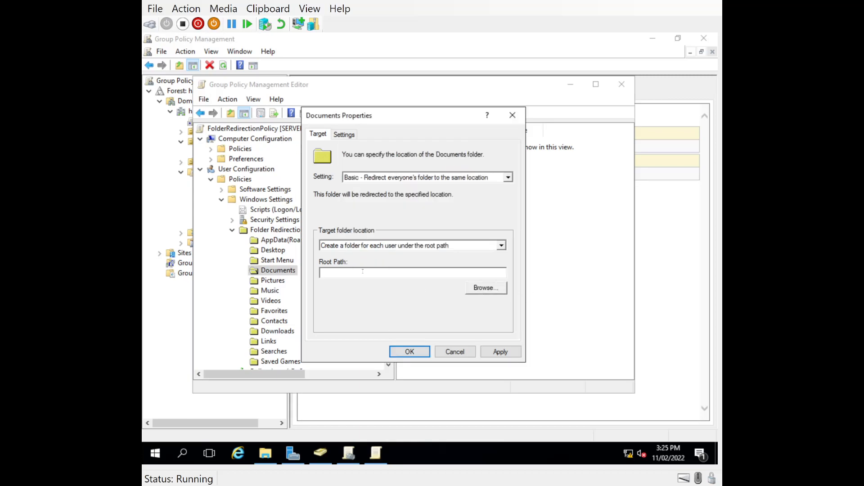
right_click(363, 271)
left_click(382, 316)
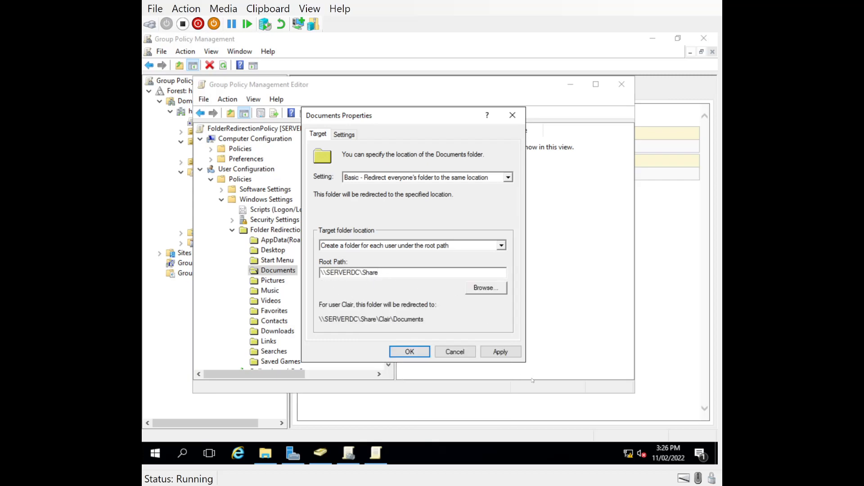
type("\\%username")
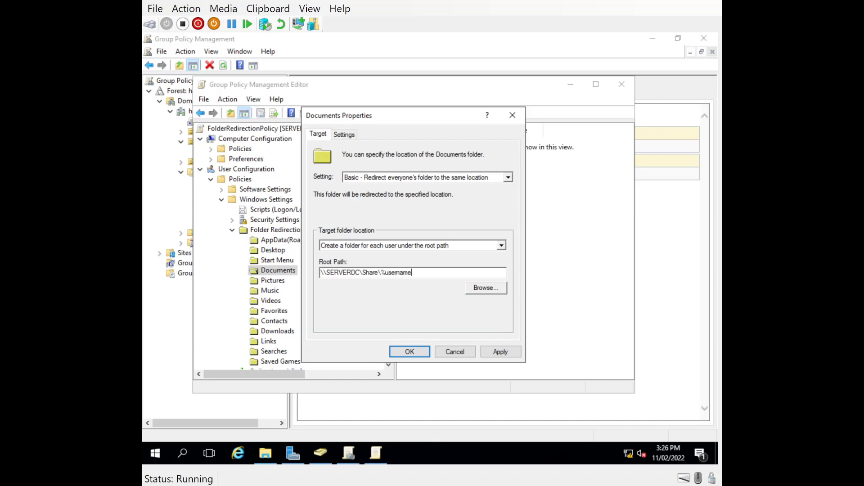
type("%")
left_click_drag(417, 272, 320, 272)
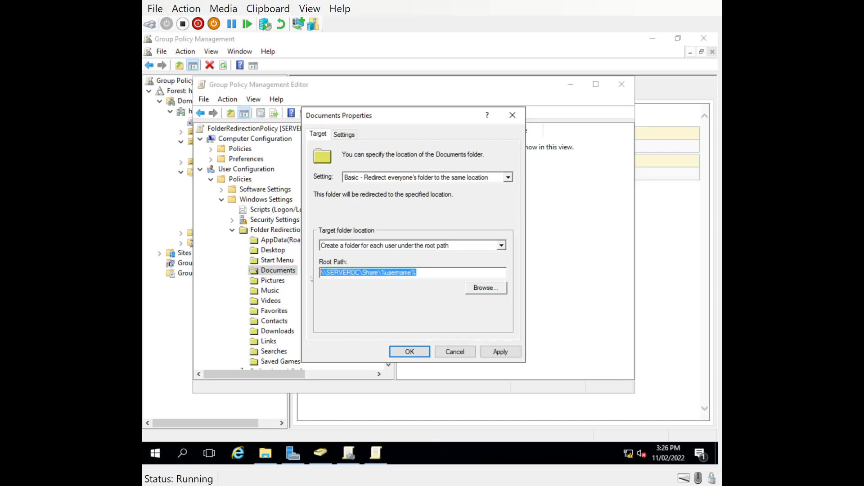
right_click(346, 273)
left_click(374, 317)
Remove %username% to fix the invalid target, accept the compatibility warning, and save the redirection
left_click(500, 352)
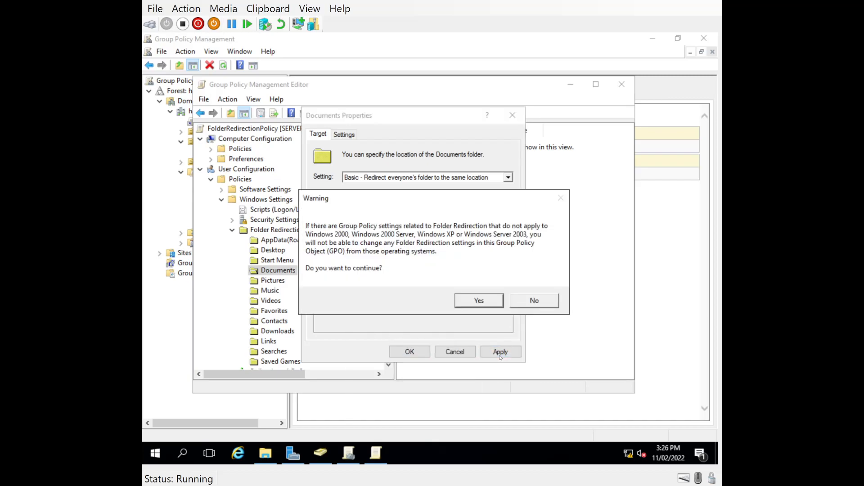
left_click(479, 301)
left_click(490, 290)
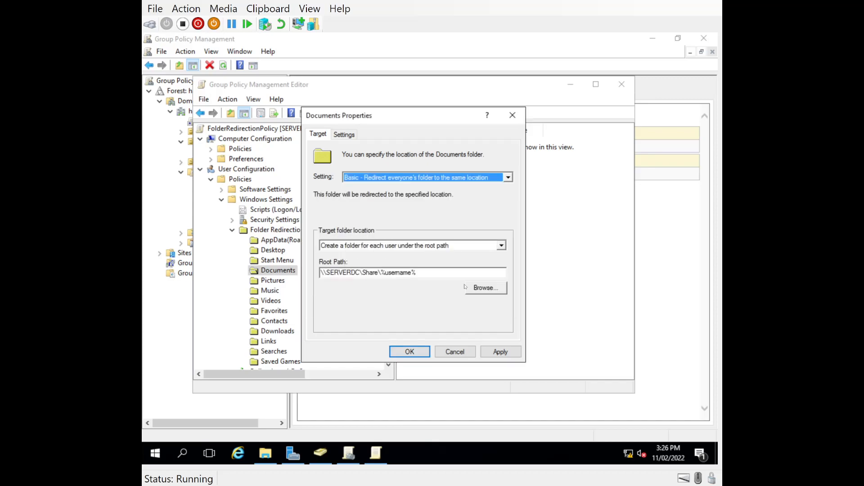
left_click(428, 274)
key("BackSpace")
key("BackSpace")
key("BackSpace")
key("BackSpace")
key("BackSpace")
key("BackSpace")
key("BackSpace")
key("BackSpace")
key("BackSpace")
key("BackSpace")
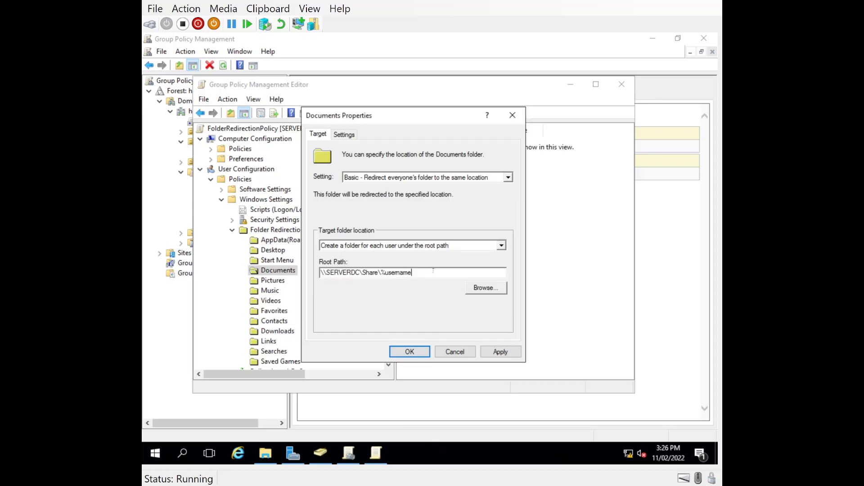
left_click(491, 353)
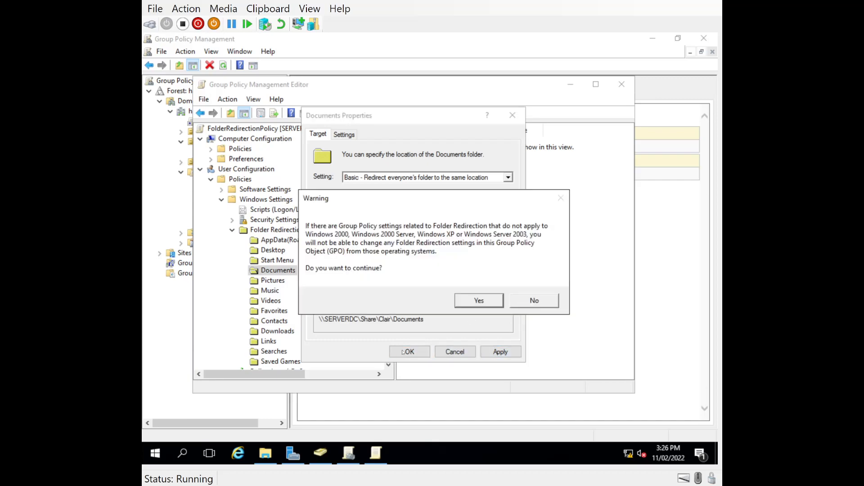
left_click(467, 304)
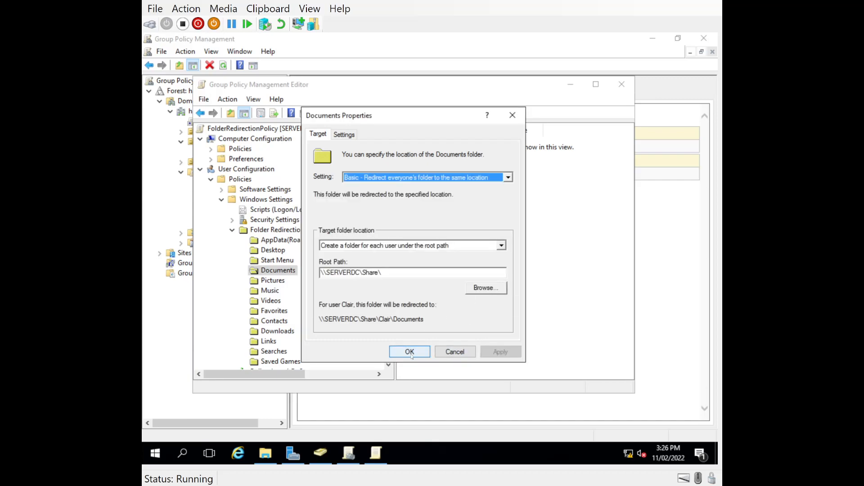
left_click(410, 352)
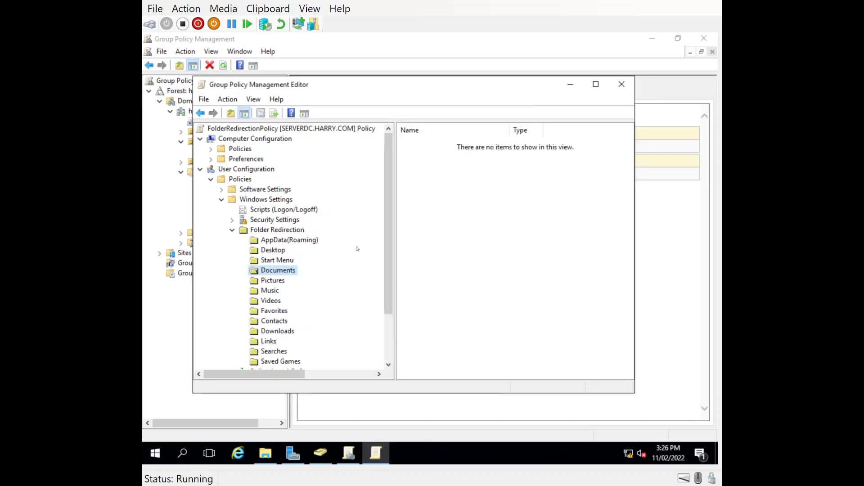
left_click(266, 454)
Create a new folder named Profile inside C:\Share
double_click(328, 188)
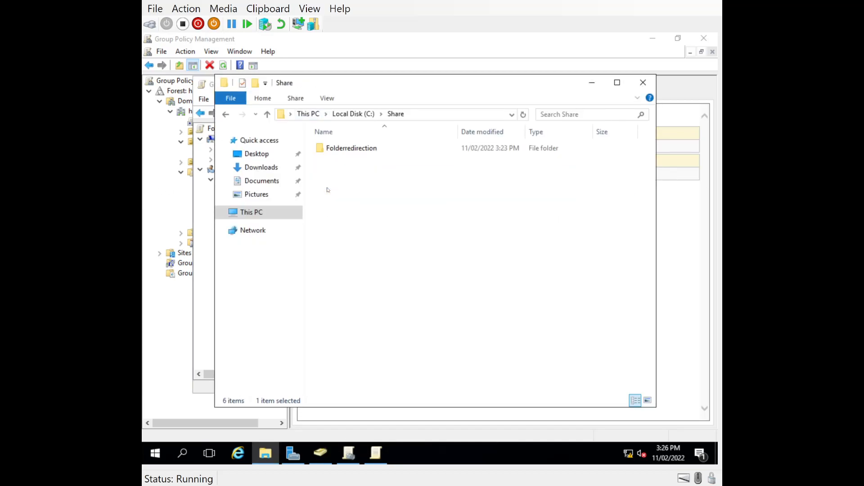
right_click(333, 169)
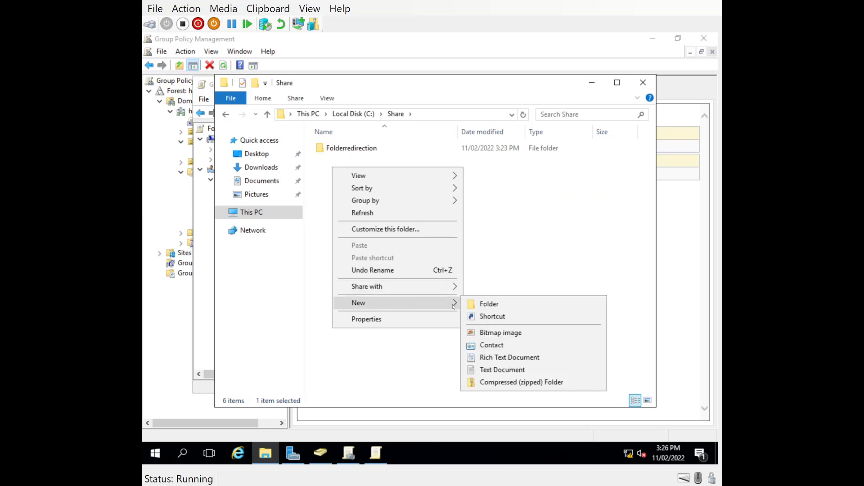
left_click(468, 307)
type("Profile")
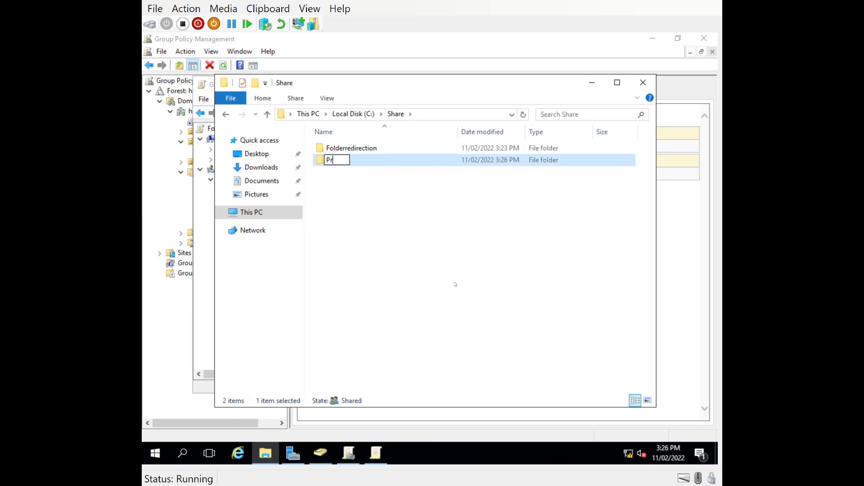
key("Return")
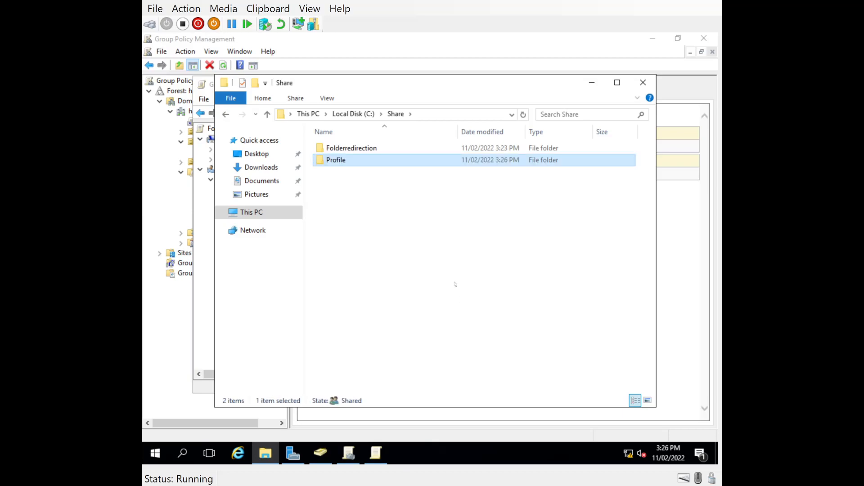
key("Return")
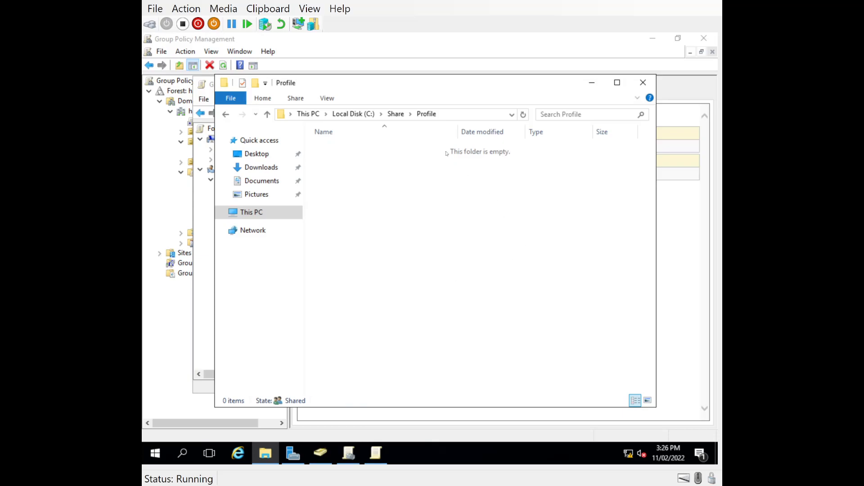
left_click(395, 114)
Copy the Profile folder's network path \\SERVERDC\Share\Profile and close the folder window
right_click(337, 161)
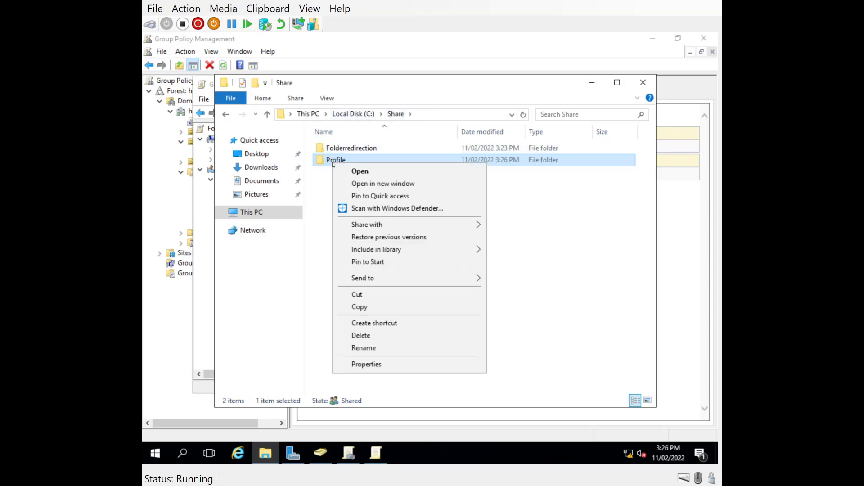
left_click(378, 363)
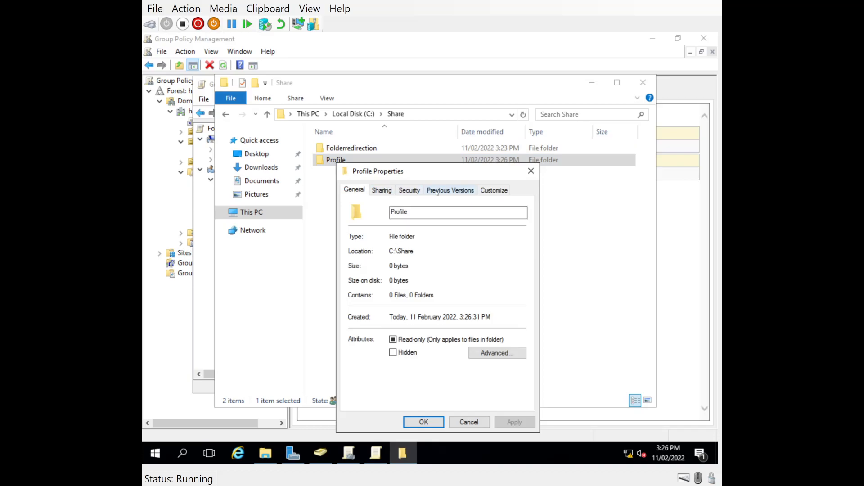
left_click(388, 193)
left_click_drag(431, 252, 354, 251)
right_click(366, 250)
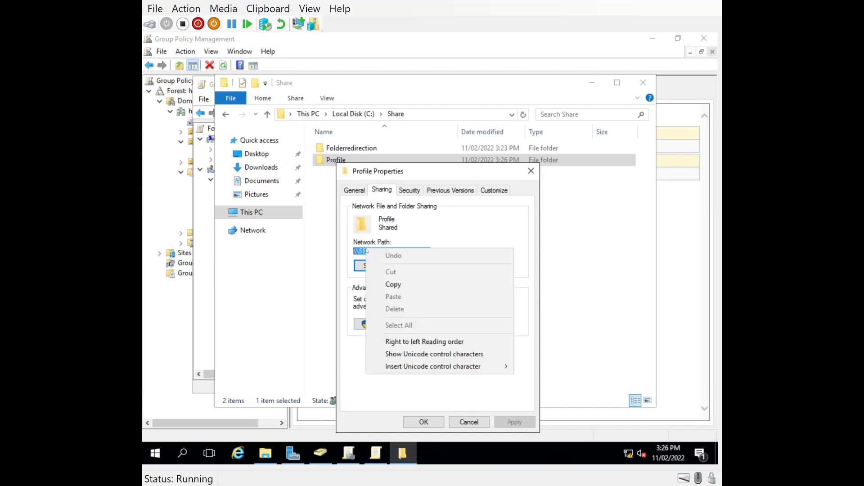
left_click(393, 285)
left_click(424, 422)
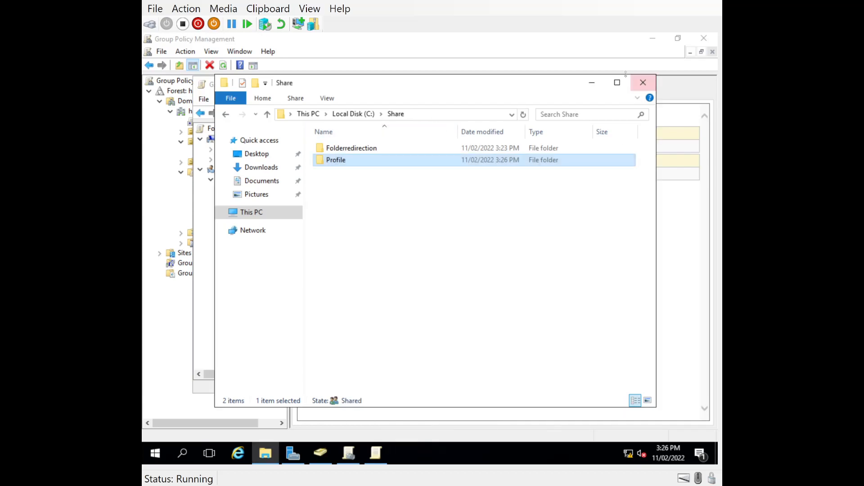
left_click(642, 82)
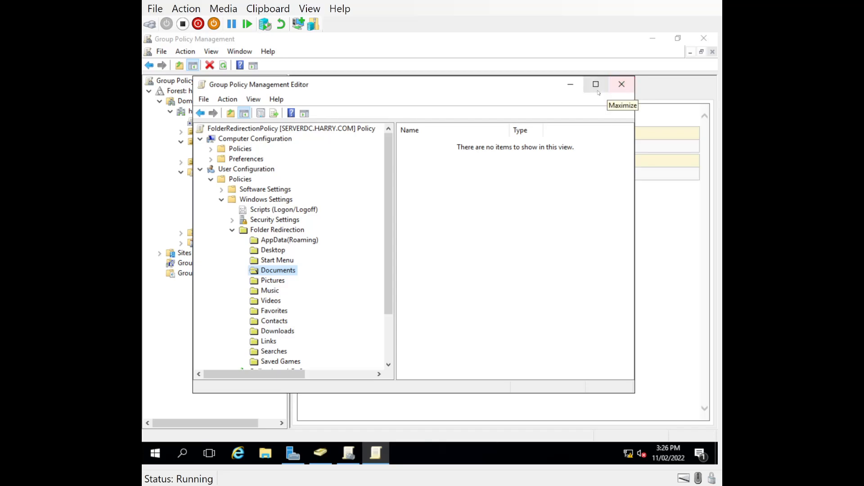
Close the editor and refresh FolderRedirectionPolicy's Settings report to show the Documents redirection
left_click(621, 85)
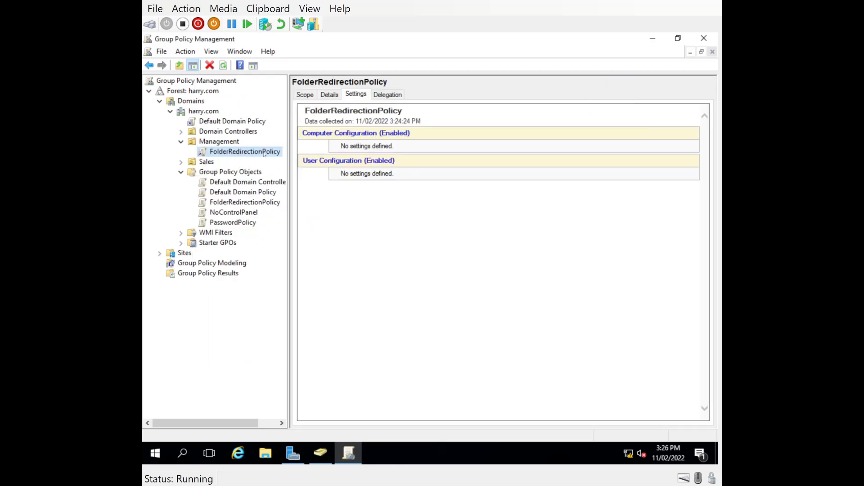
left_click(329, 95)
left_click(355, 94)
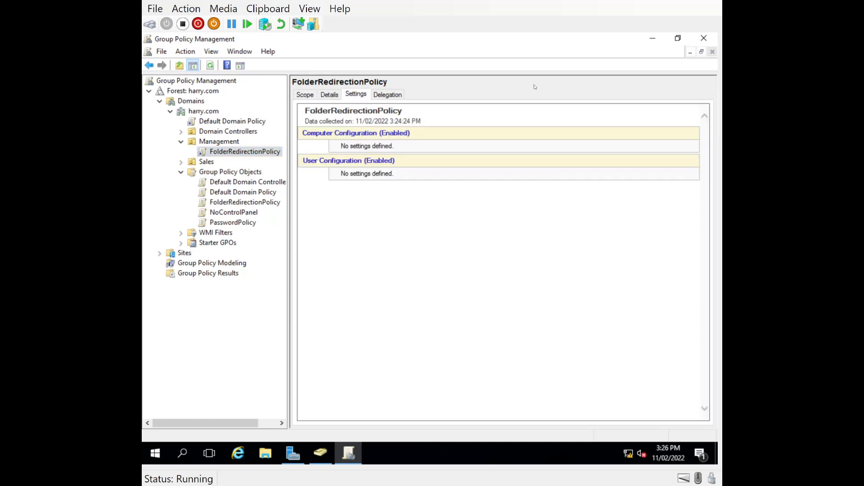
left_click(210, 65)
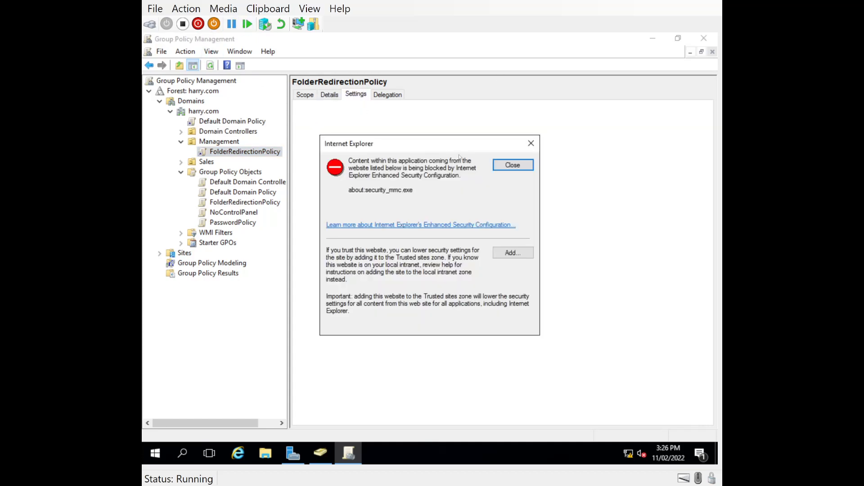
left_click(511, 167)
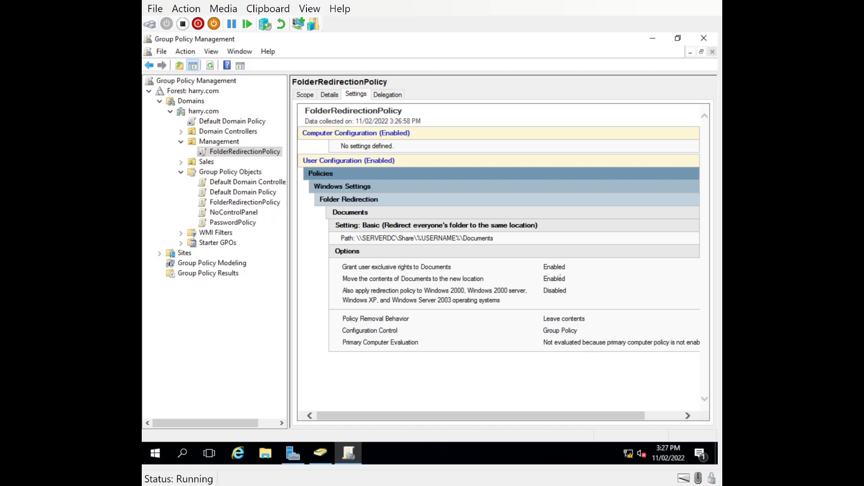
left_click(323, 454)
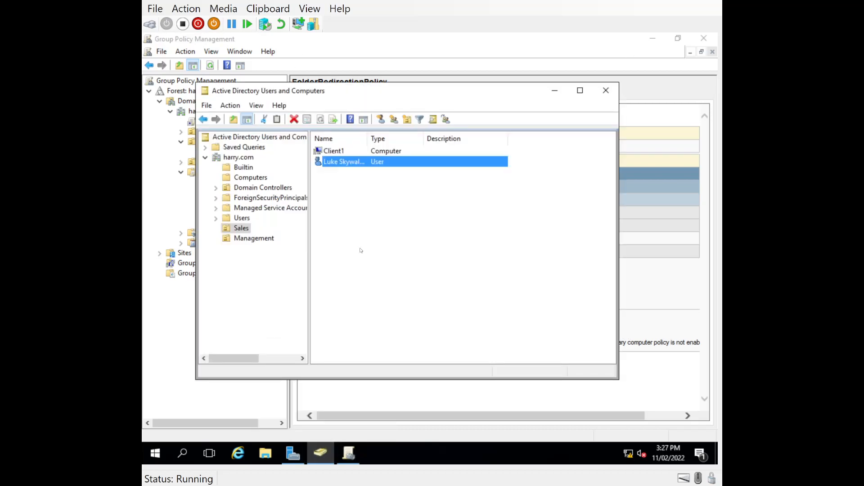
Set the Sales user's profile path to \\SERVERDC\Share\Profile\%username%
right_click(327, 163)
left_click(363, 318)
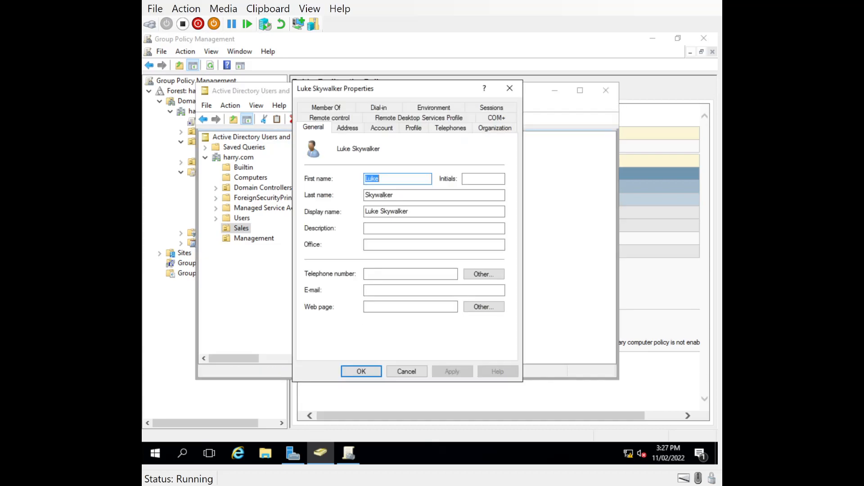
left_click(385, 129)
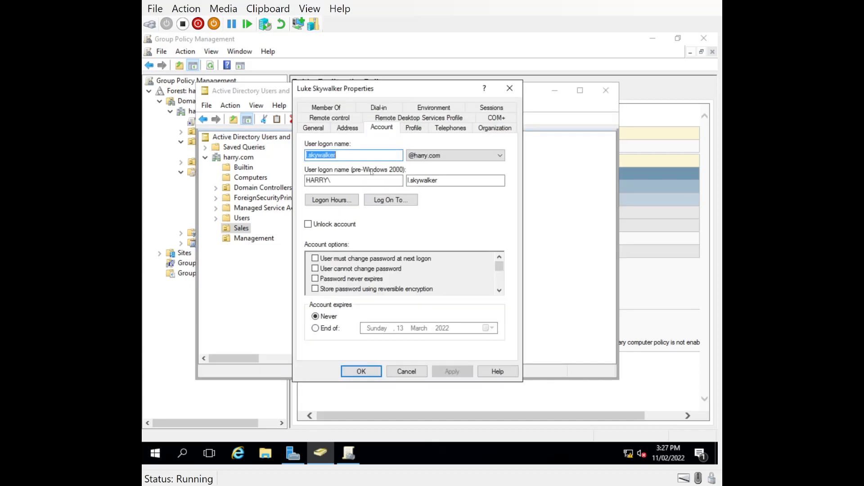
left_click(413, 128)
right_click(372, 158)
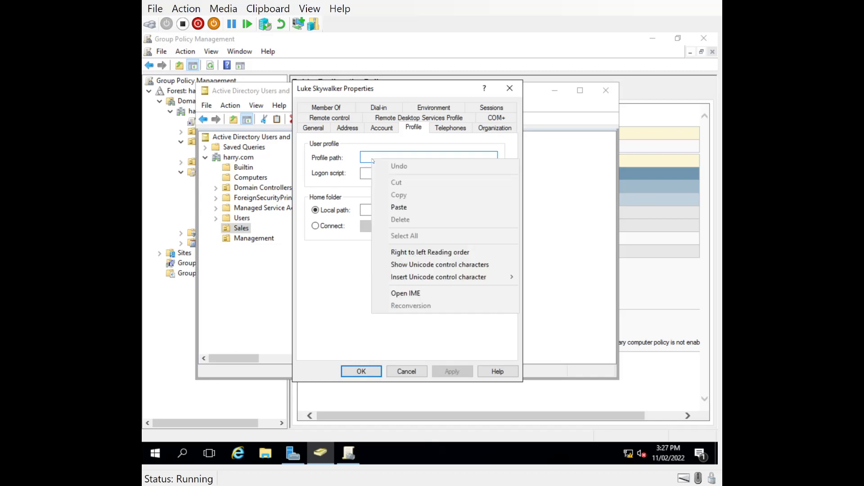
left_click(399, 207)
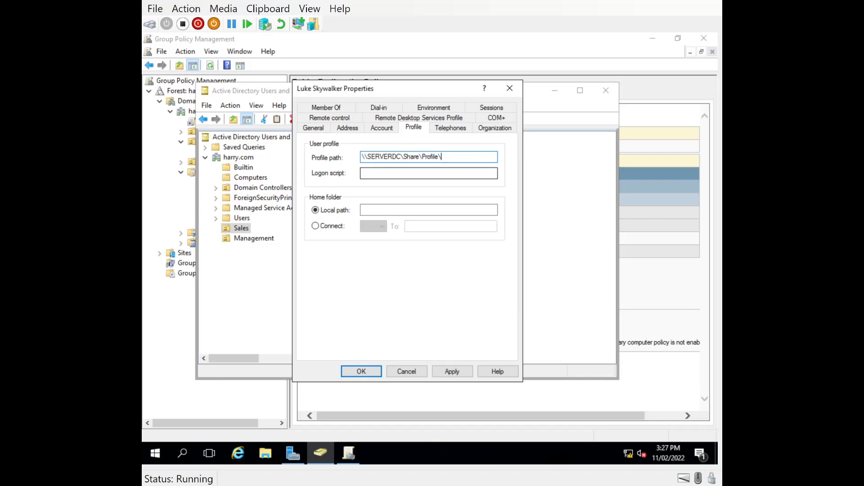
type("%username%")
double_click(477, 157)
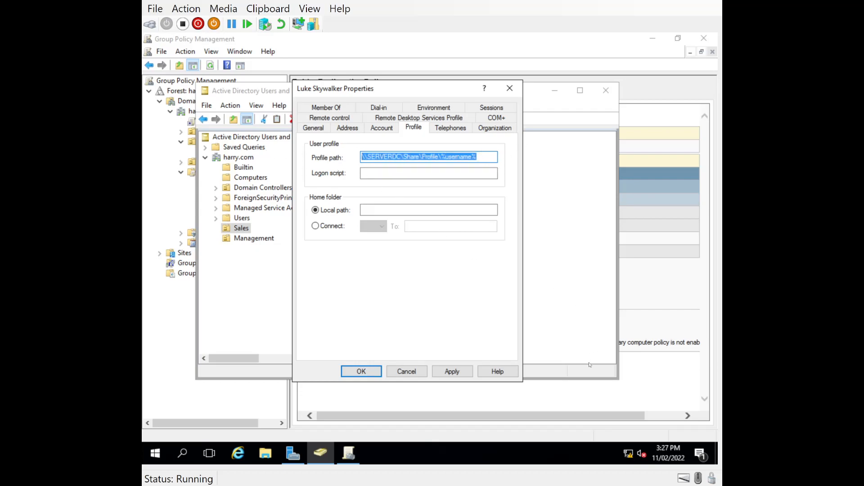
left_click(452, 371)
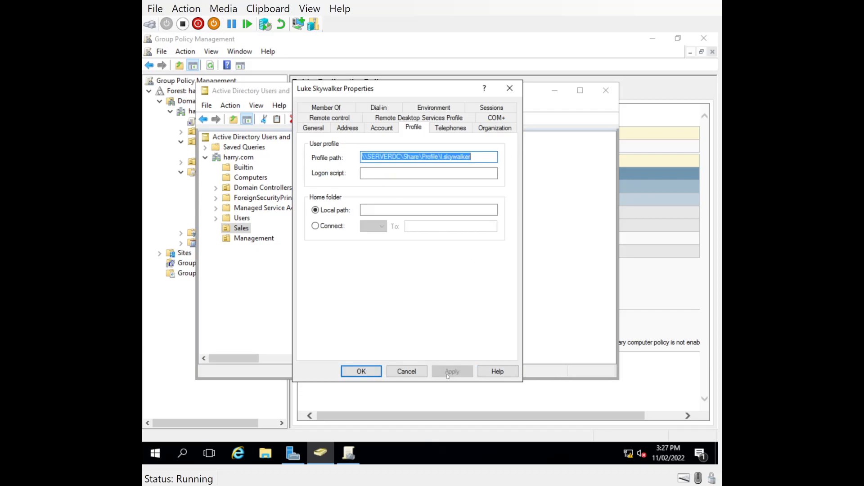
left_click(355, 372)
Give the Management OU user the same \\SERVERDC\Share\Profile\%username% profile path and save
left_click(242, 219)
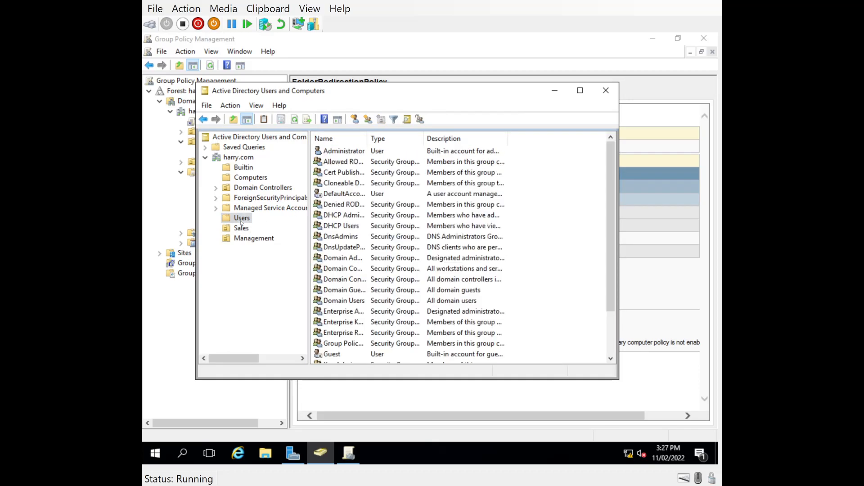
left_click(253, 238)
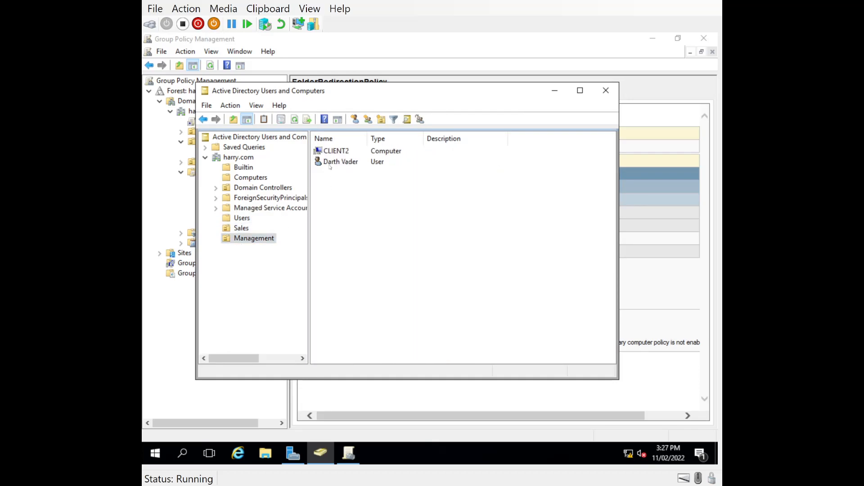
left_click(330, 162)
right_click(330, 165)
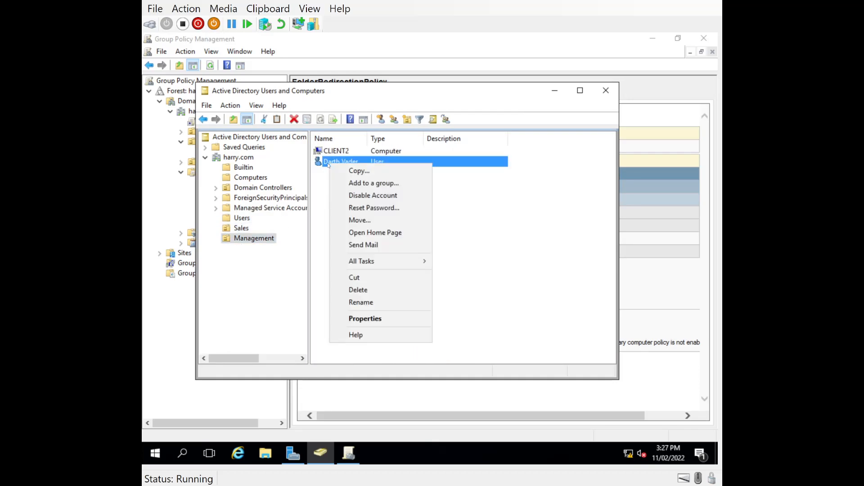
left_click(366, 320)
left_click(413, 127)
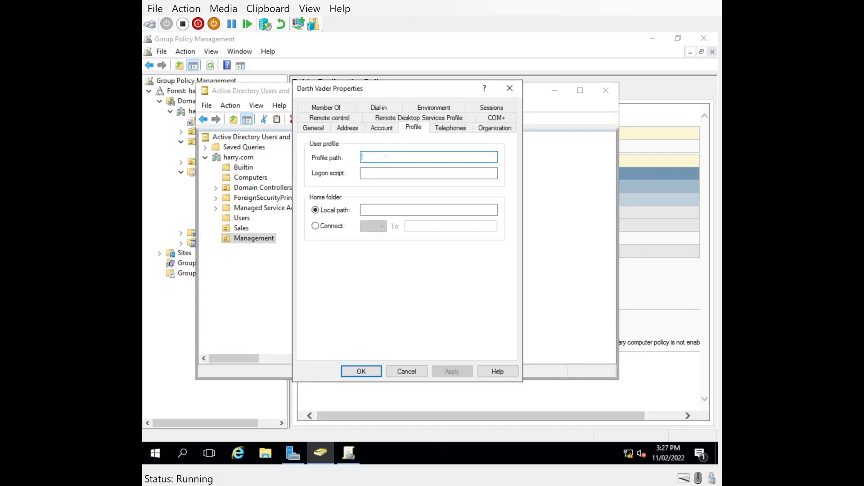
key("ctrl+v")
left_click(452, 372)
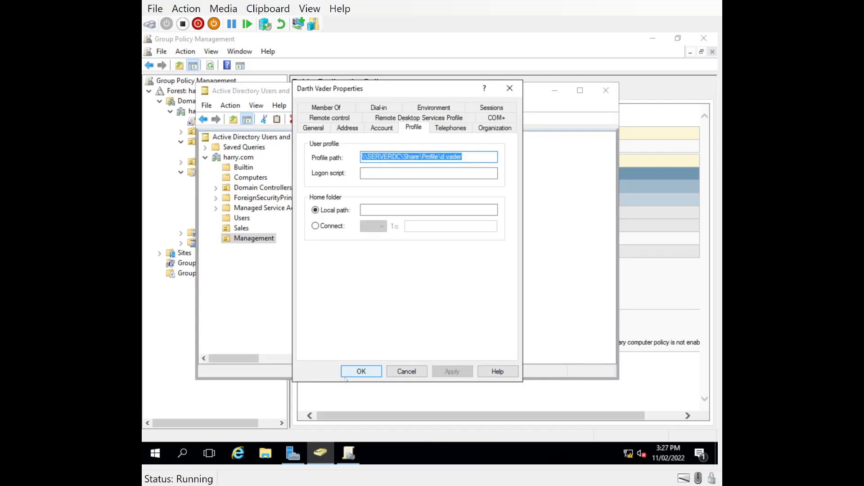
left_click(467, 157)
left_click_drag(472, 157, 442, 158)
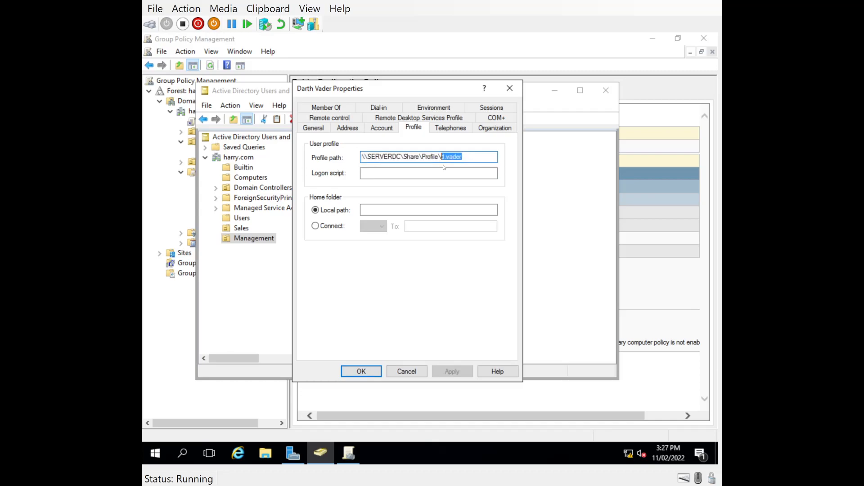
left_click(361, 371)
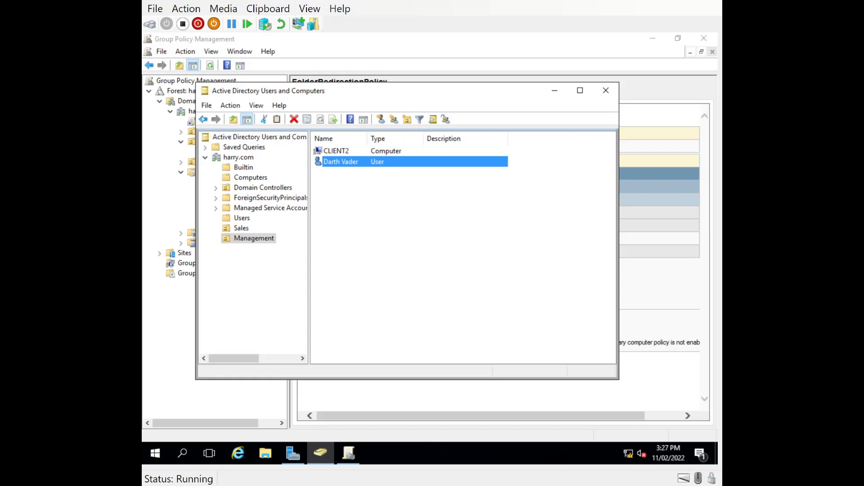
Browse to C:\Share and check that Folderredirection and Profile are both empty
left_click(265, 453)
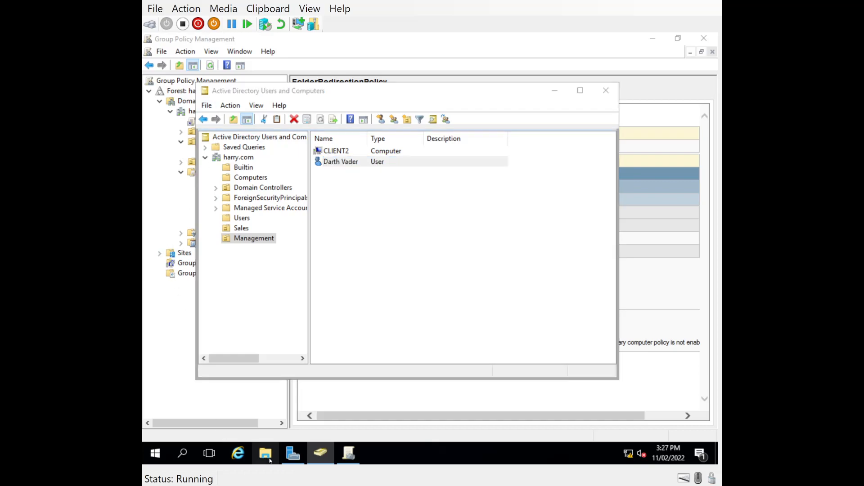
left_click(251, 212)
double_click(477, 263)
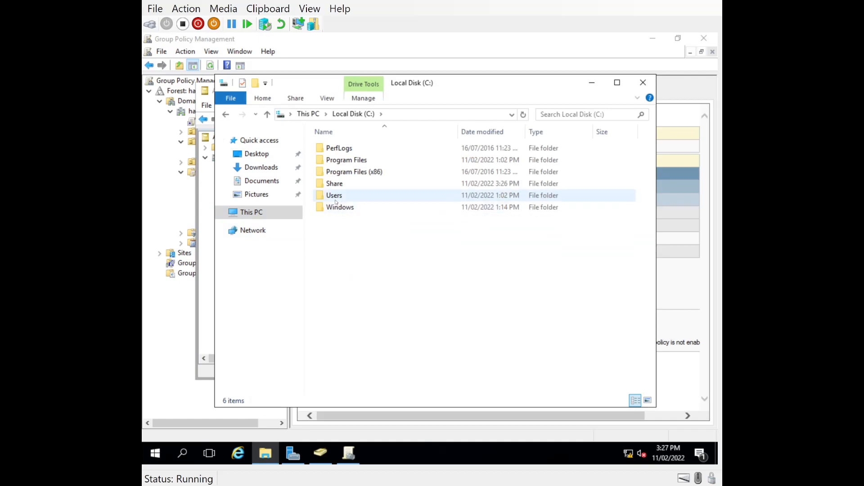
double_click(336, 183)
double_click(343, 149)
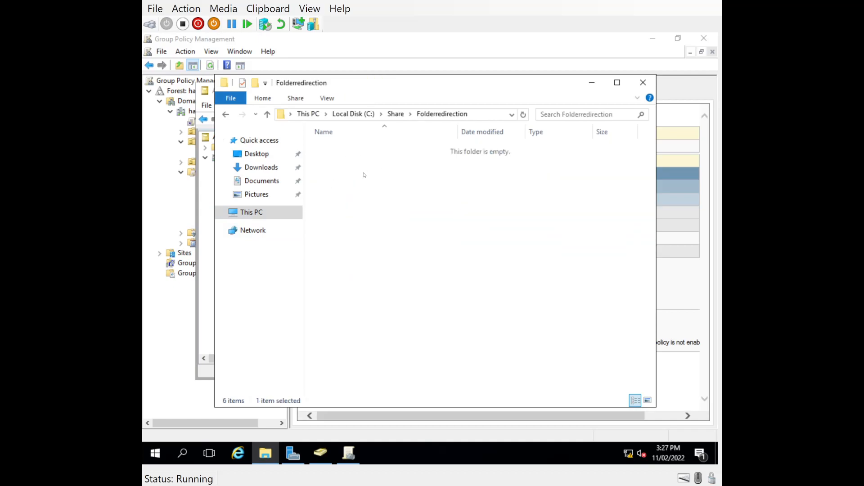
left_click(267, 116)
double_click(324, 163)
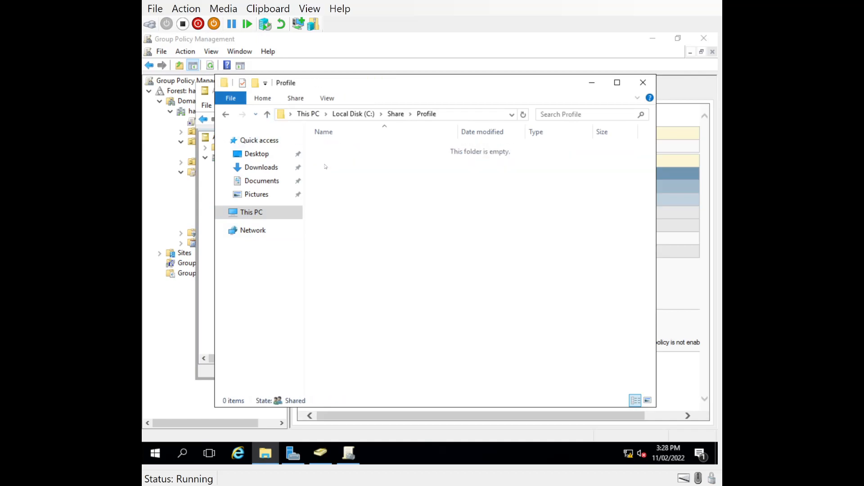
left_click(268, 114)
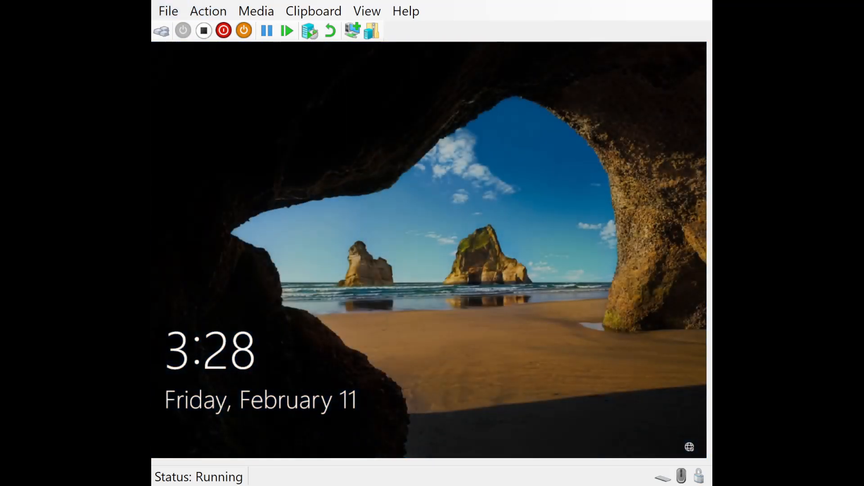
Sign in to the Windows 10 client by entering the domain user's password
left_click(224, 133)
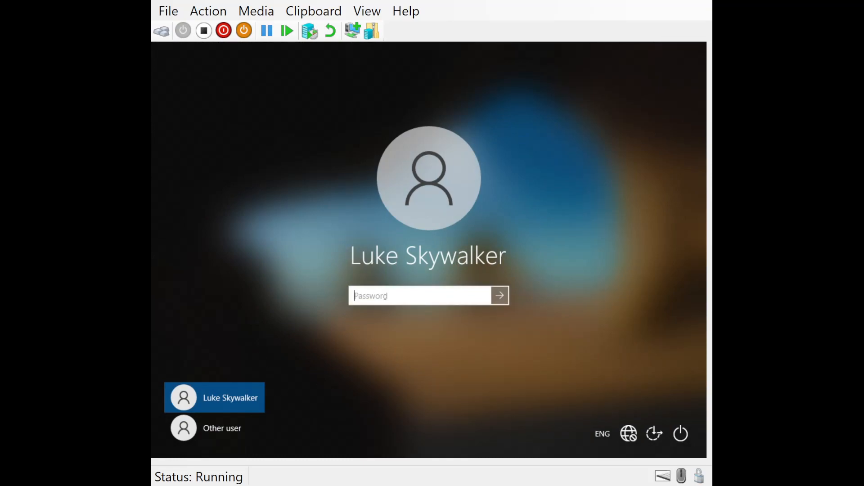
type("**********")
key("Return")
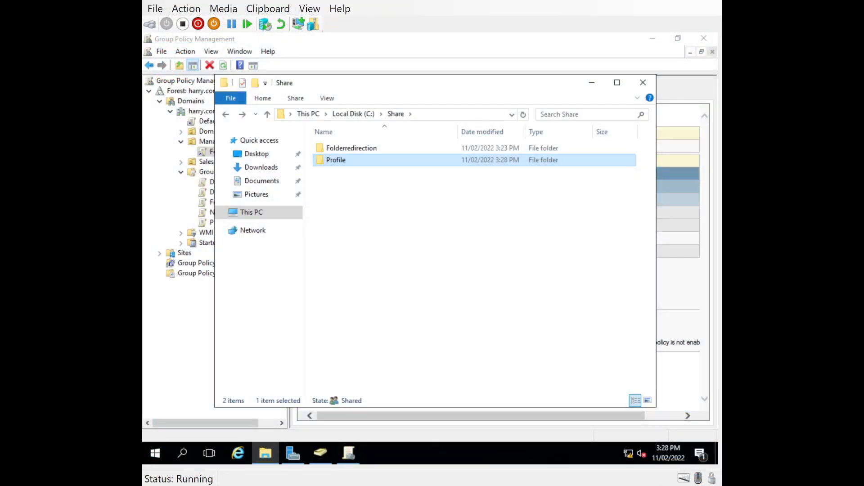
Find the new user profile folder in Profile and confirm Folderredirection is still empty
double_click(326, 162)
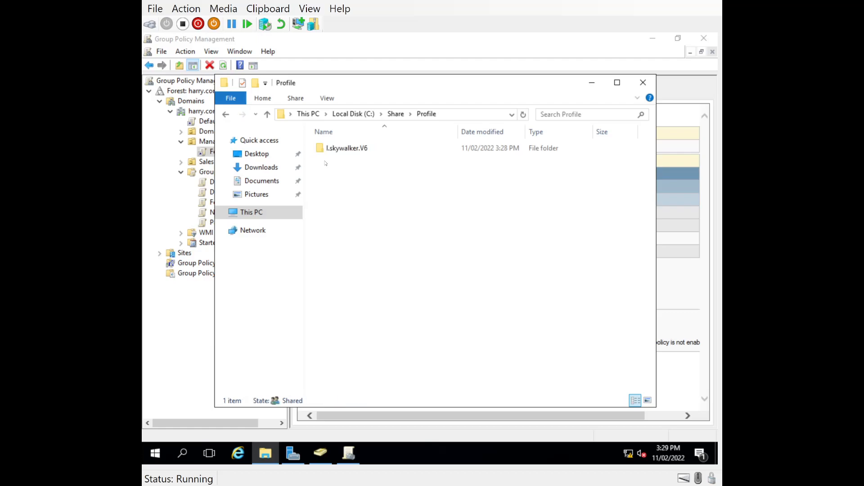
left_click(347, 152)
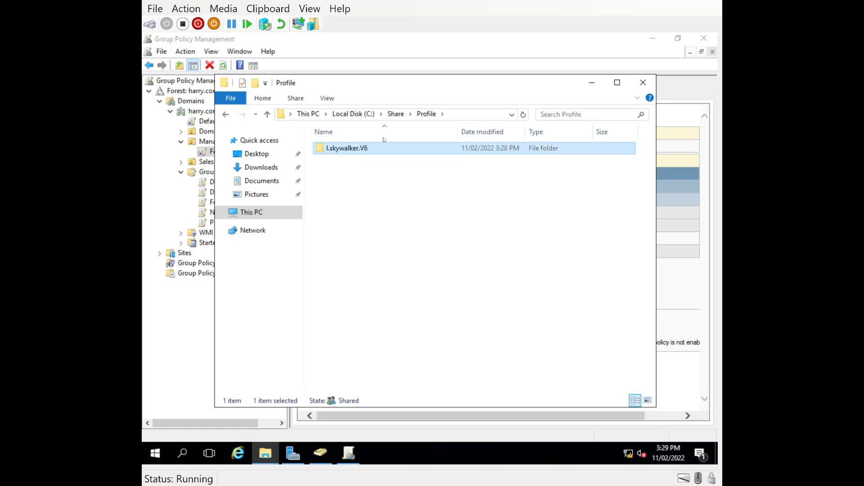
left_click(226, 114)
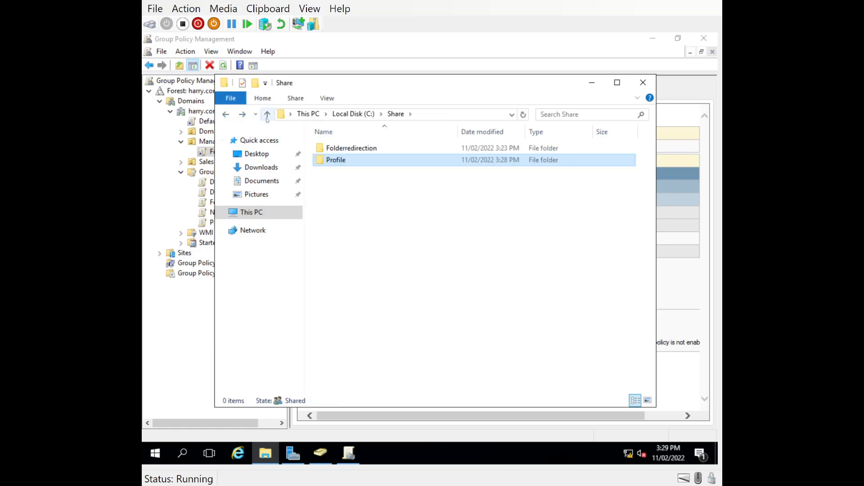
double_click(355, 148)
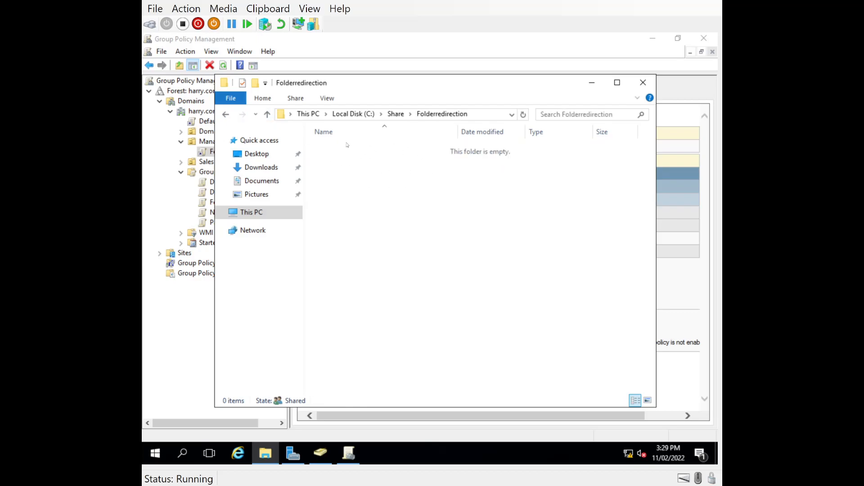
left_click(203, 153)
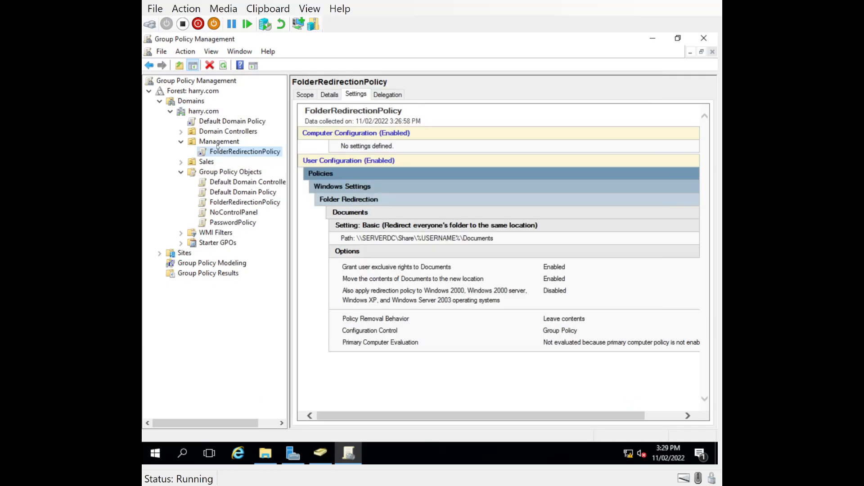
left_click(321, 452)
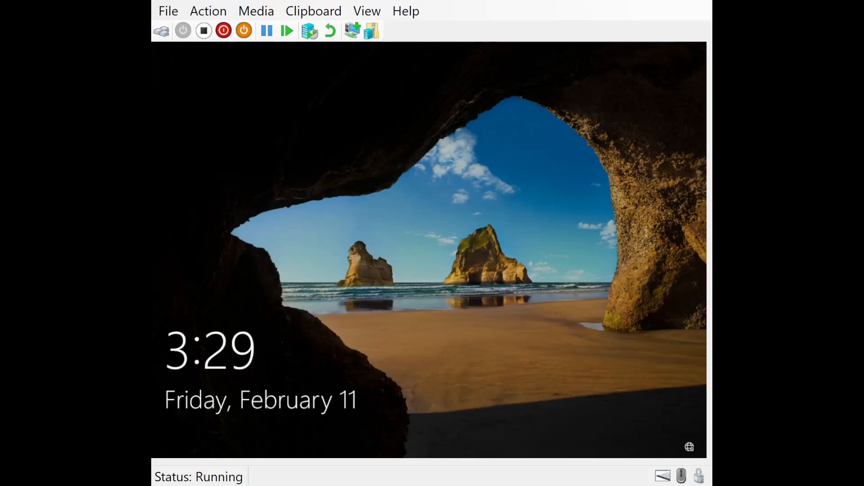
Wake the Windows 10 client and sign in again with the Management user's password
key("Return")
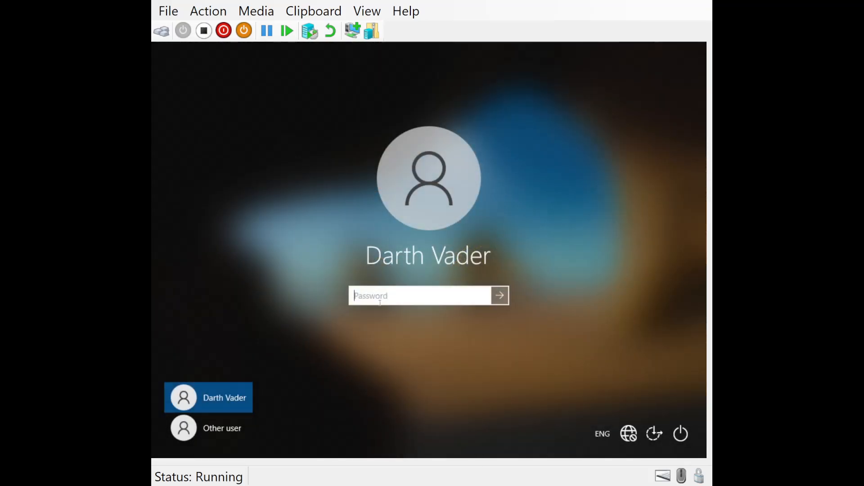
type("**********")
key("Return")
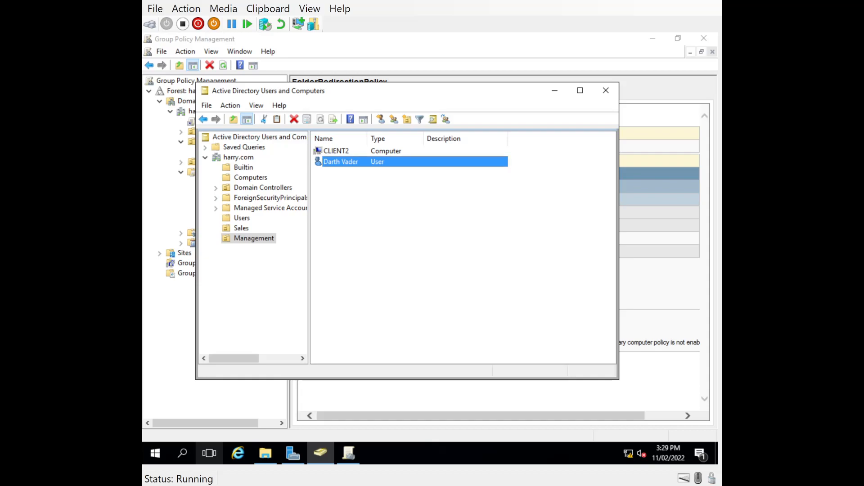
In Explorer, confirm Share\Profile still has one profile folder and Share\Folderredirection is empty
left_click(265, 453)
left_click(390, 114)
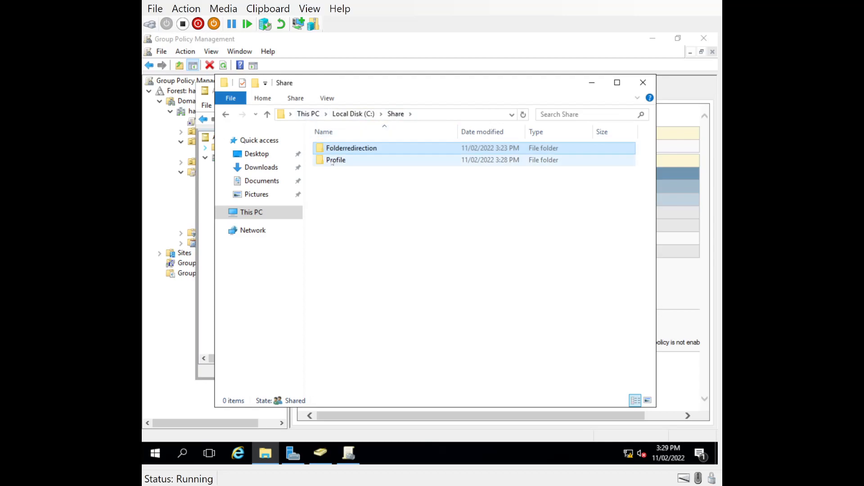
double_click(336, 160)
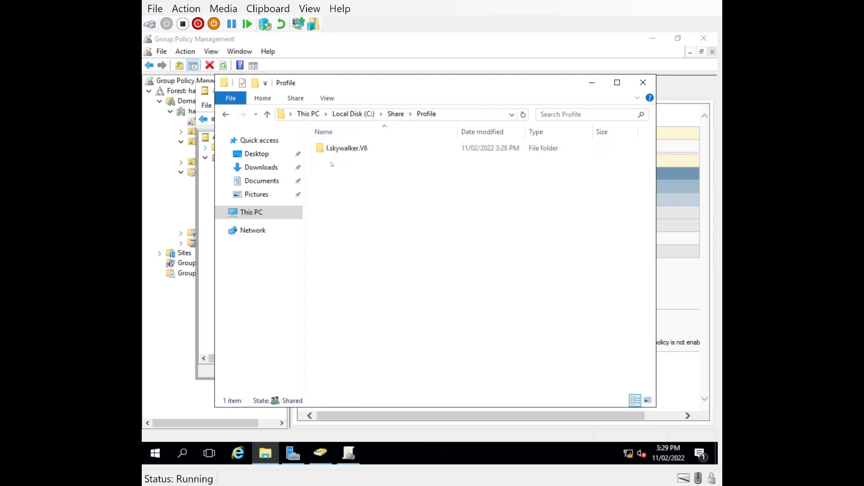
left_click(267, 116)
double_click(365, 150)
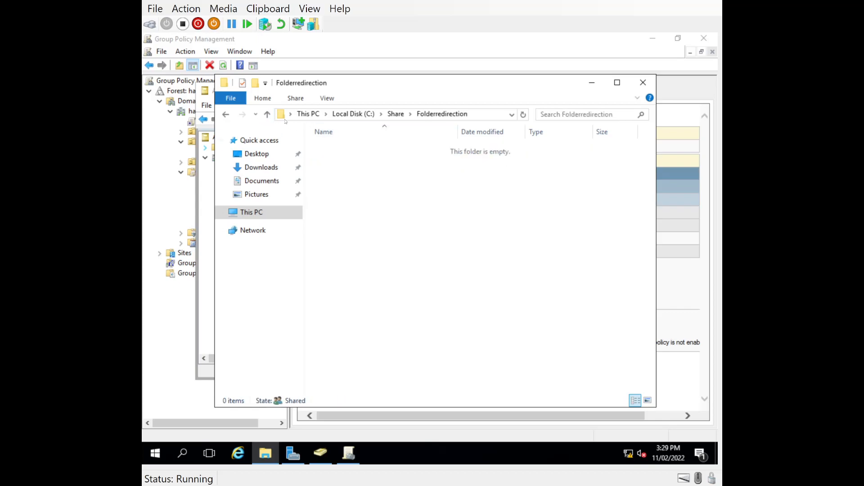
left_click(268, 115)
Show the policies linked to the Management OU in Group Policy Management
left_click(202, 208)
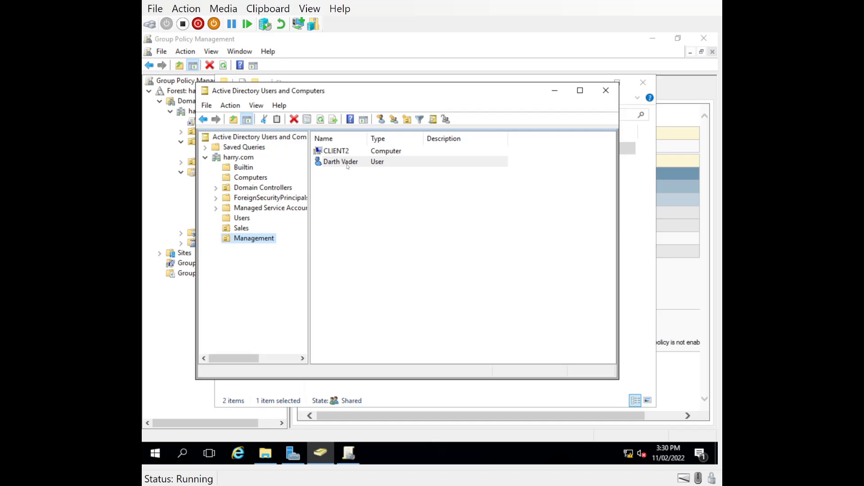
key("alt+Tab")
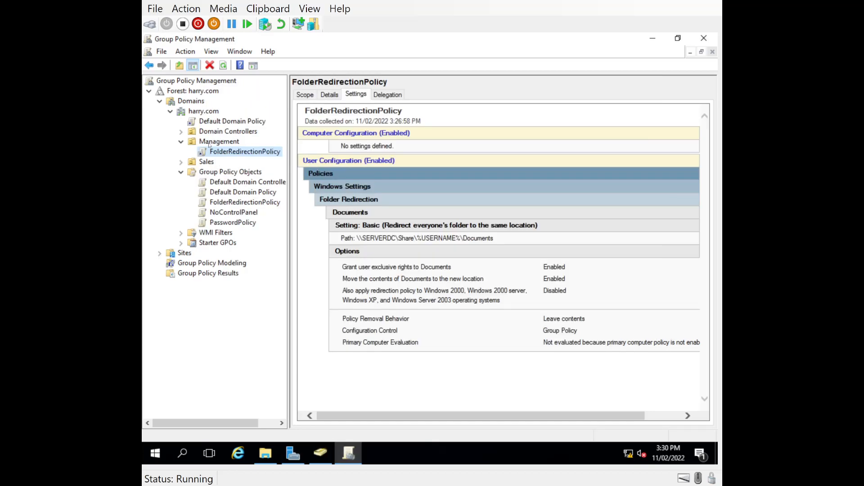
left_click(209, 143)
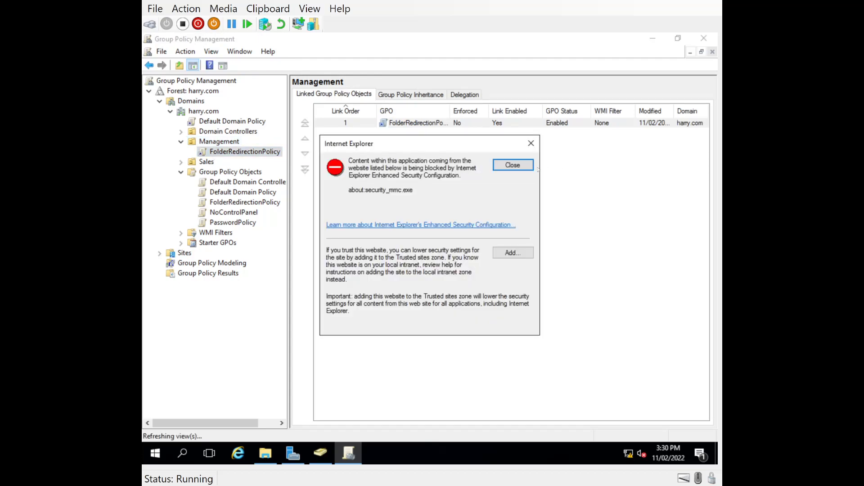
Dismiss the IE security warning on the settings report and inspect the user folder in Share\Profile
left_click(518, 167)
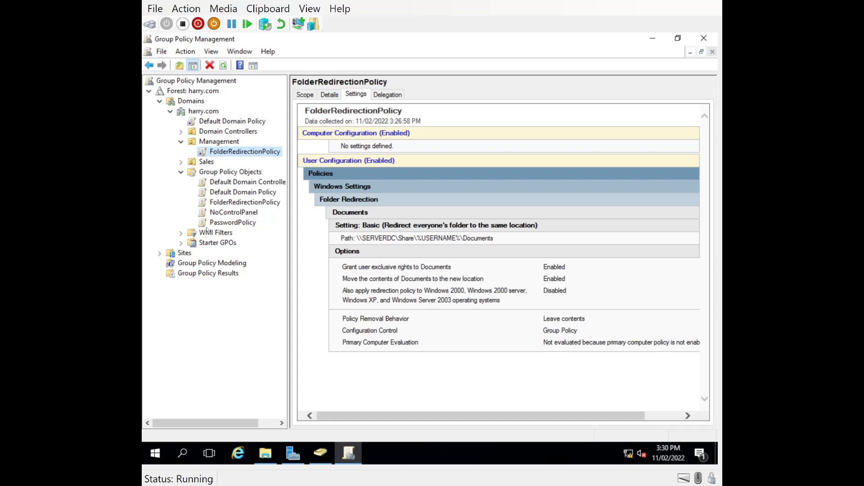
left_click(265, 453)
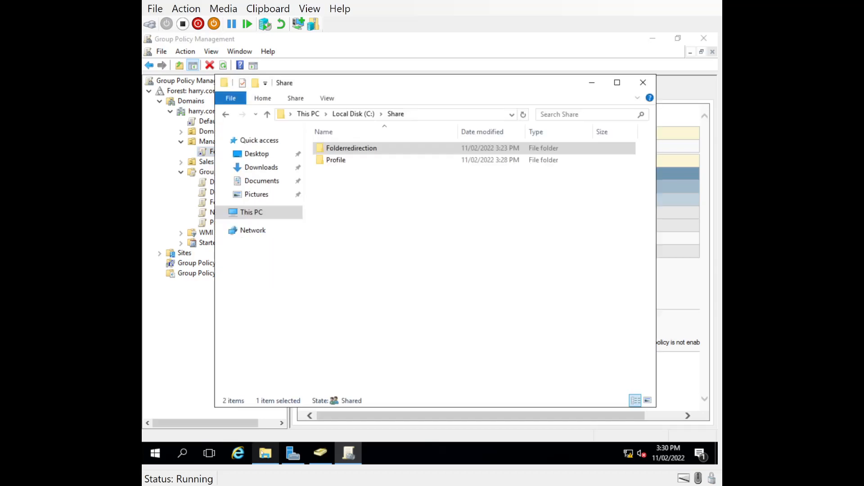
left_click(267, 113)
double_click(332, 162)
left_click(329, 150)
Check that C:\Share\Folderredirection is still empty
left_click(267, 114)
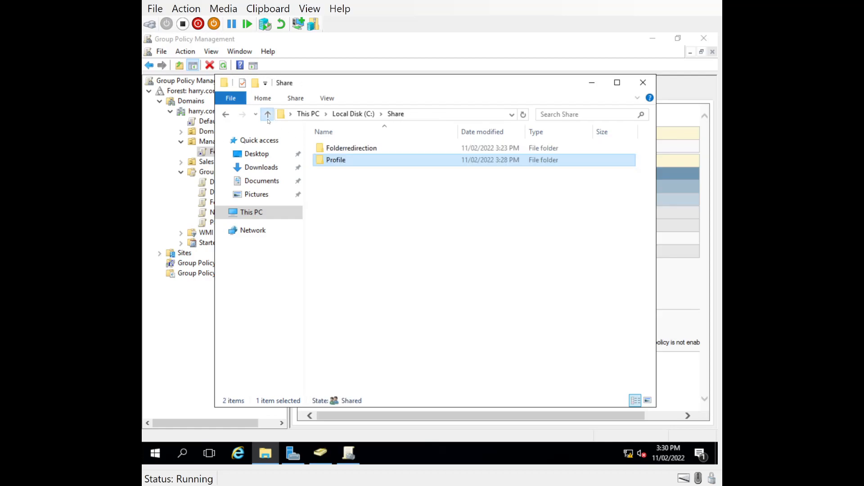
left_click(267, 114)
double_click(324, 184)
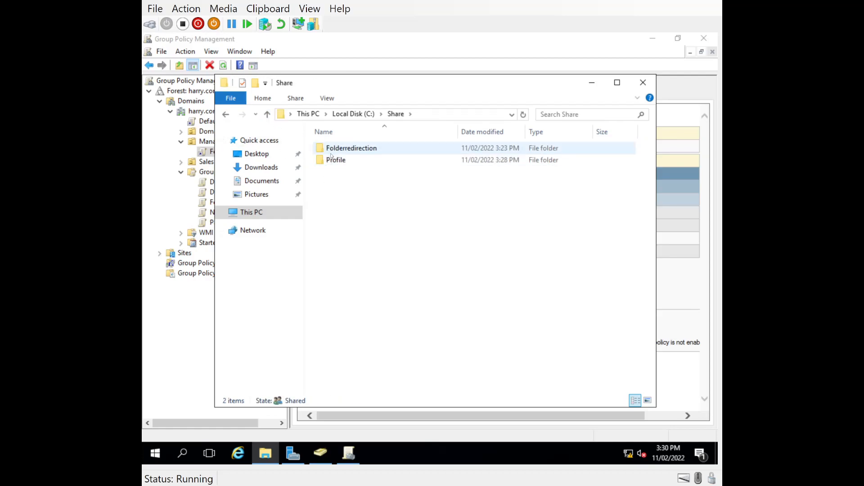
double_click(324, 150)
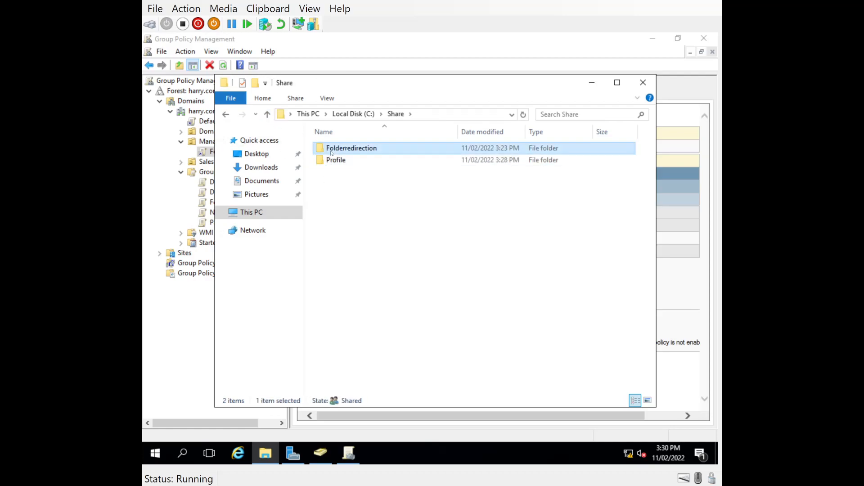
left_click(267, 114)
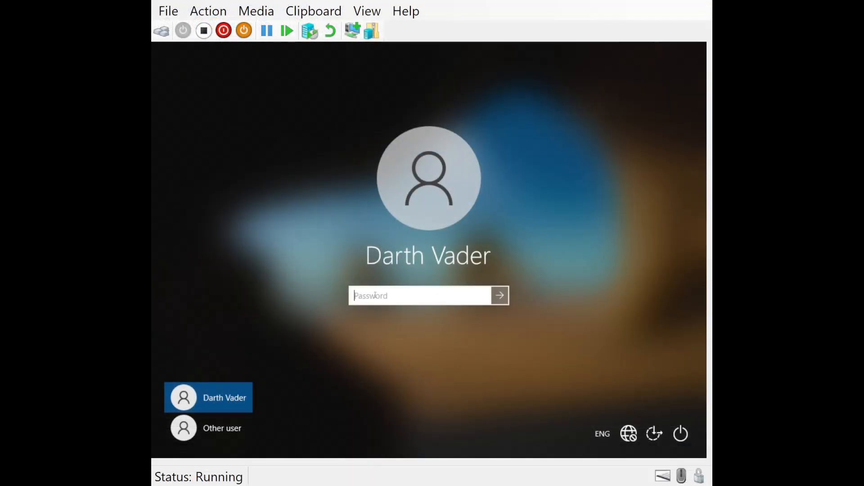
Enter the domain user's password to sign in to the Windows 10 client
type("•••••••••••")
left_click(500, 296)
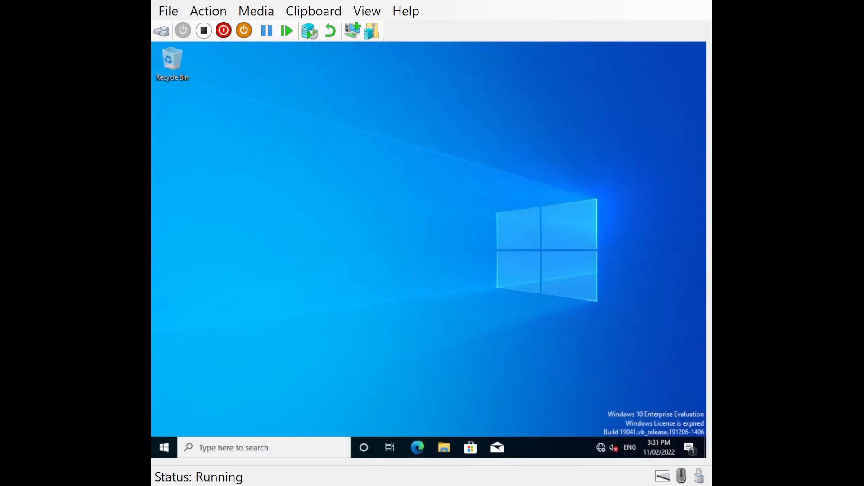
Create a new text document named 'dsfsdfgsfgsd' in the Documents folder
left_click(440, 450)
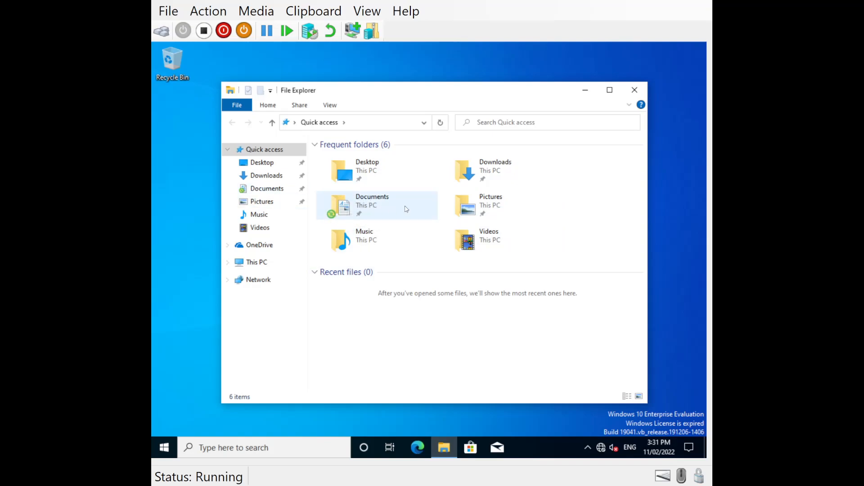
double_click(356, 204)
right_click(340, 202)
mouse_move(407, 305)
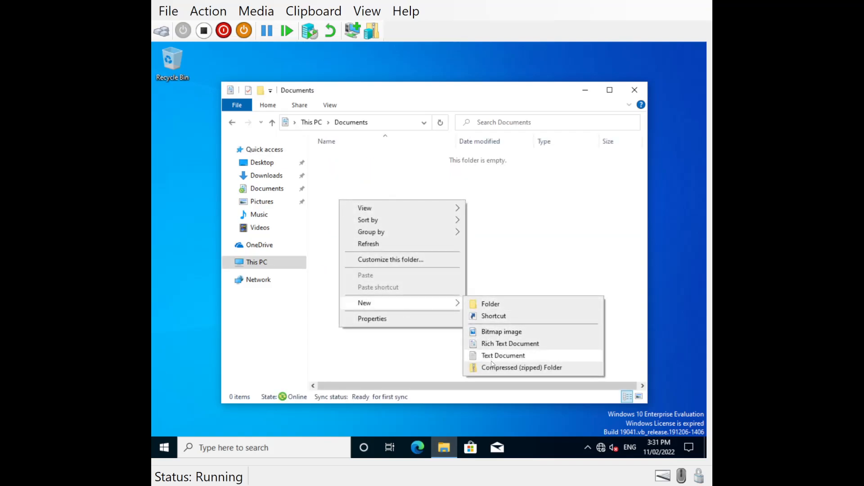
left_click(477, 356)
type("dsfsdfgsfgsd")
key("Return")
Type 'sdfsdfsdfsdrfedfs' into the file in Notepad, save it, and close Notepad and Explorer
double_click(351, 158)
type("sdfsdfsdfsdrfedfs")
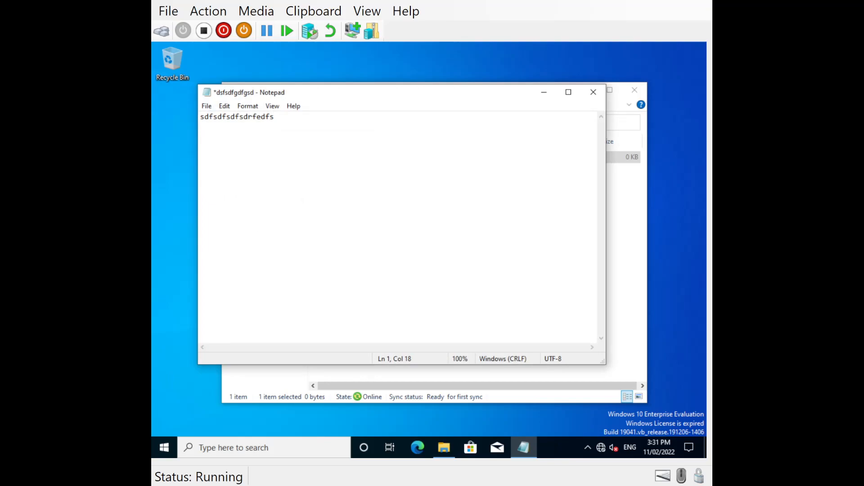
key("ctrl+s")
left_click(594, 92)
left_click(635, 90)
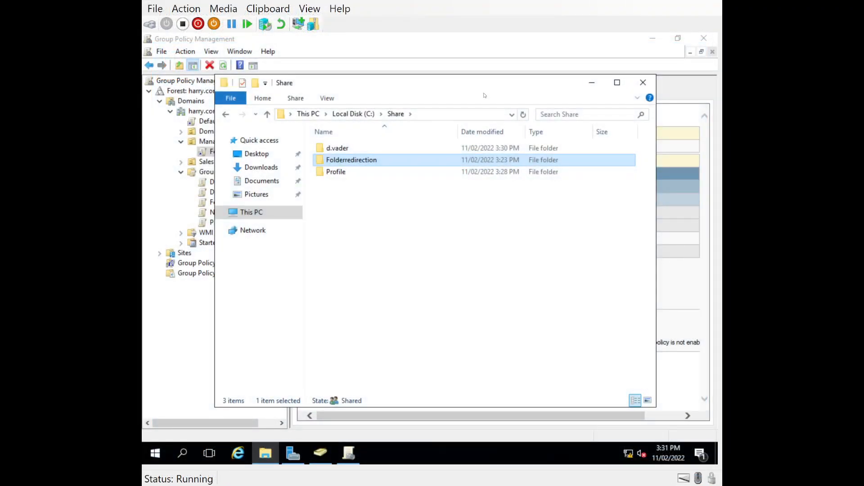
Inspect C:\Share: Folderredirection is empty and Profile holds d.vader.V6 and l.skywalker.V6
left_click(340, 152)
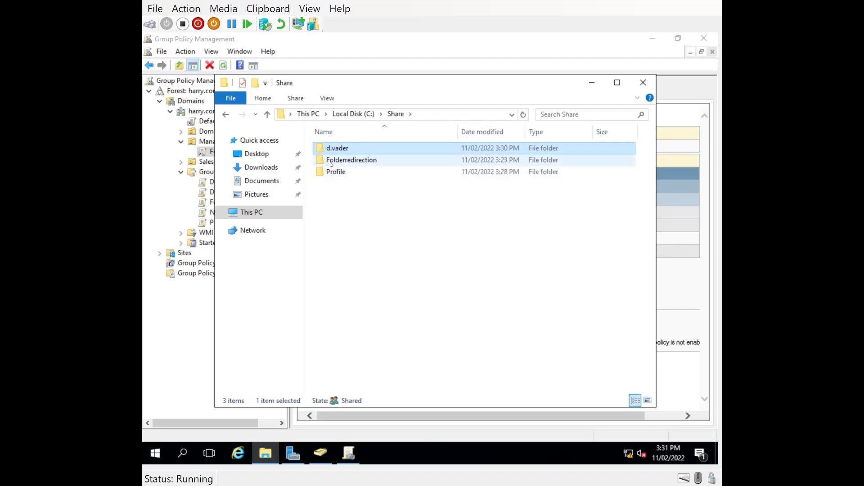
double_click(331, 161)
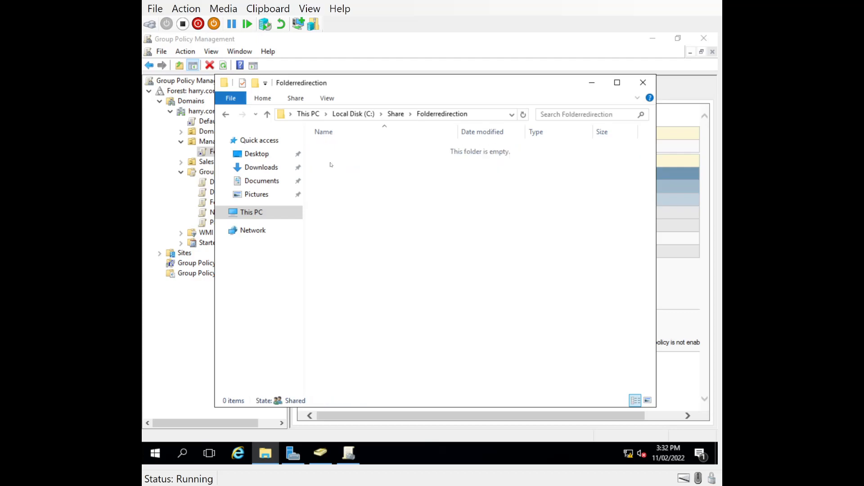
left_click(267, 114)
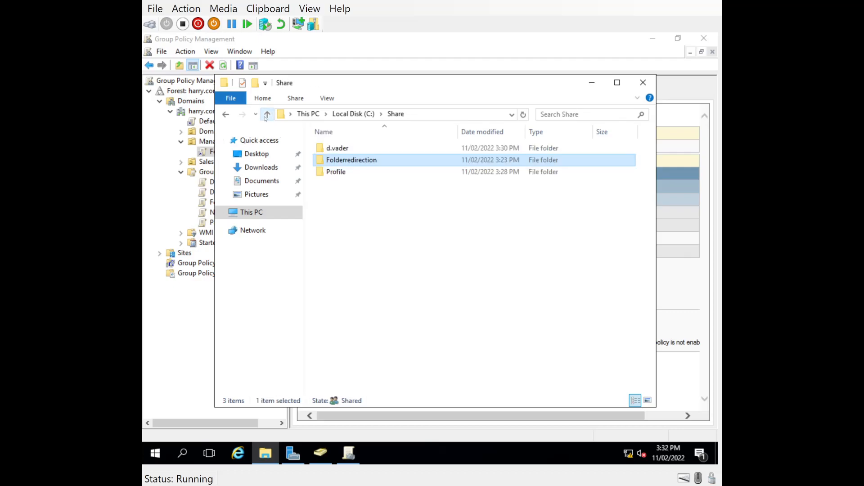
left_click(324, 150)
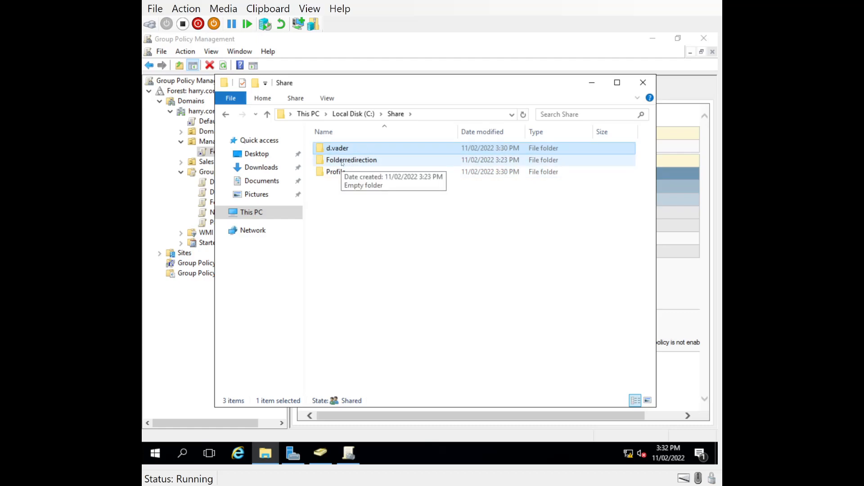
double_click(343, 161)
left_click(267, 114)
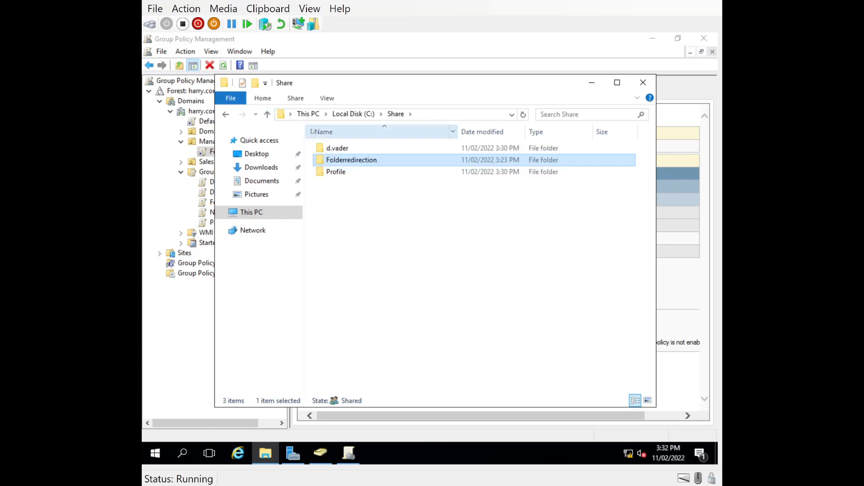
double_click(337, 172)
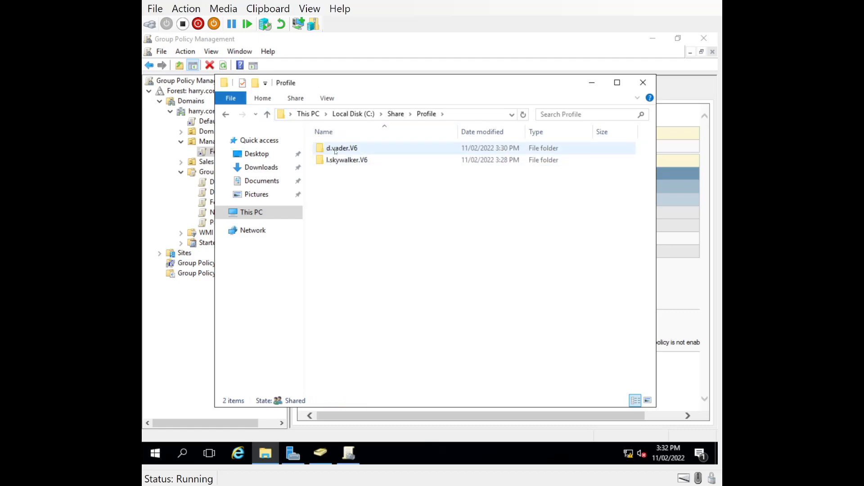
left_click(267, 114)
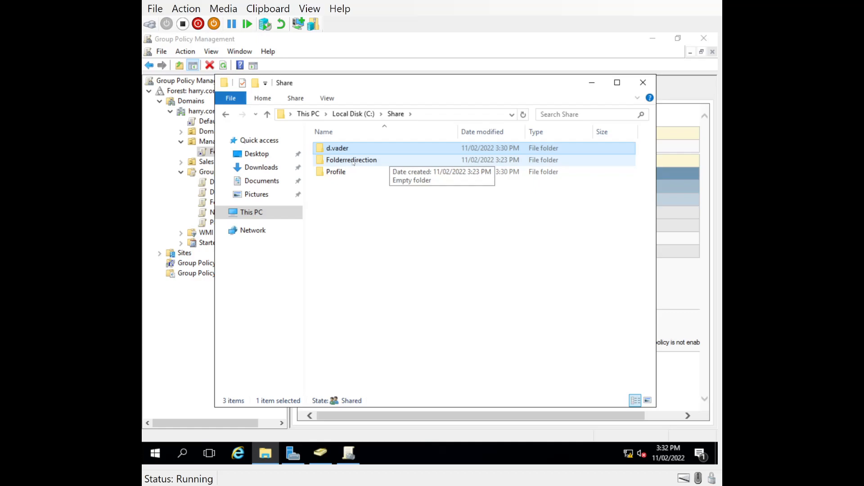
Open FolderRedirectionPolicy in the Group Policy Management Editor
left_click(329, 46)
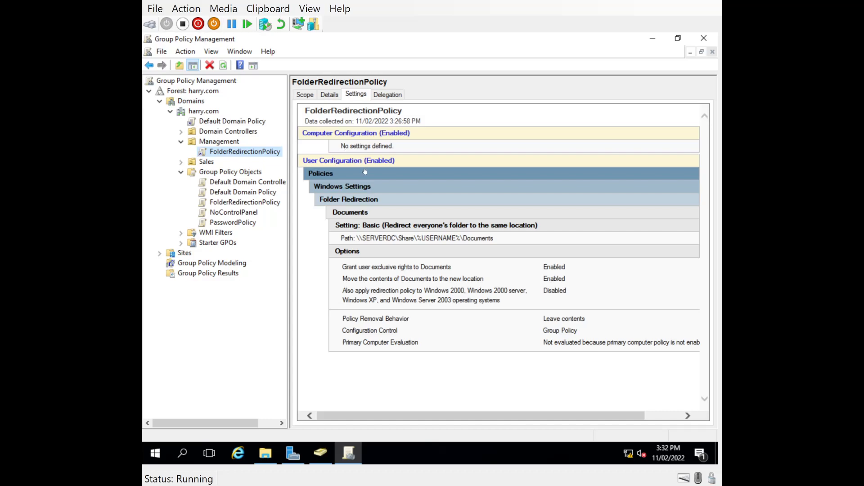
right_click(230, 154)
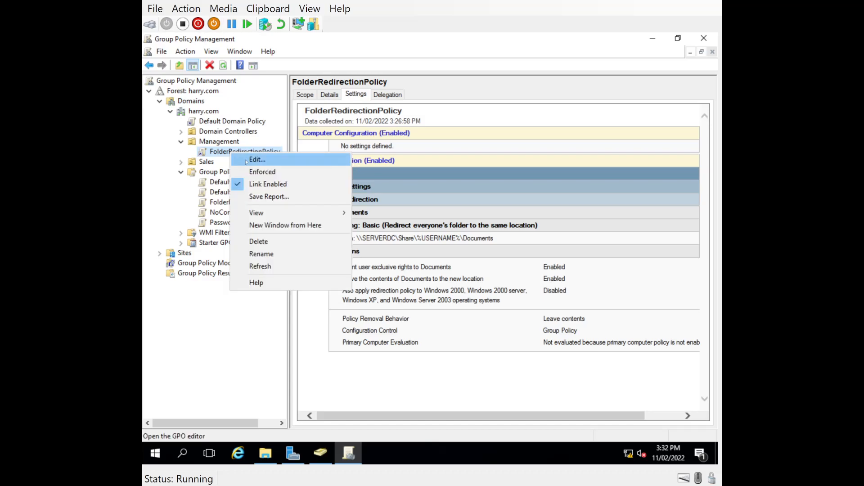
left_click(239, 159)
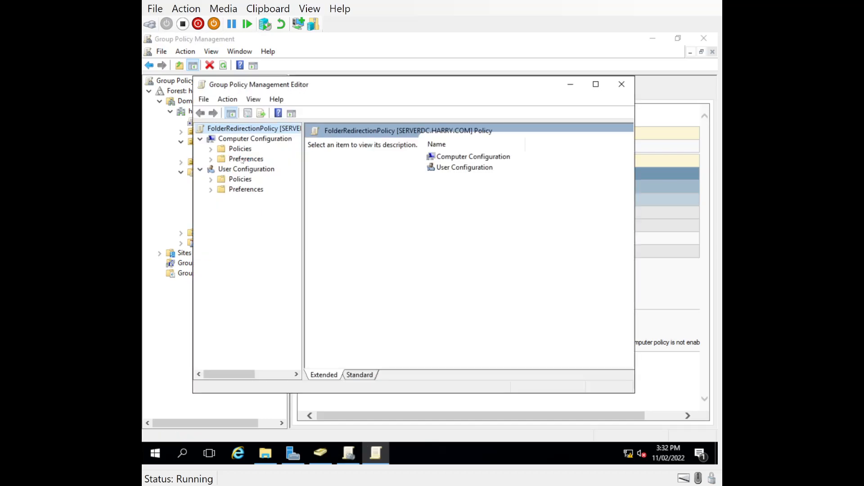
Open the Documents properties under User Configuration > Policies > Windows Settings > Folder Redirection
left_click(211, 180)
left_click(221, 210)
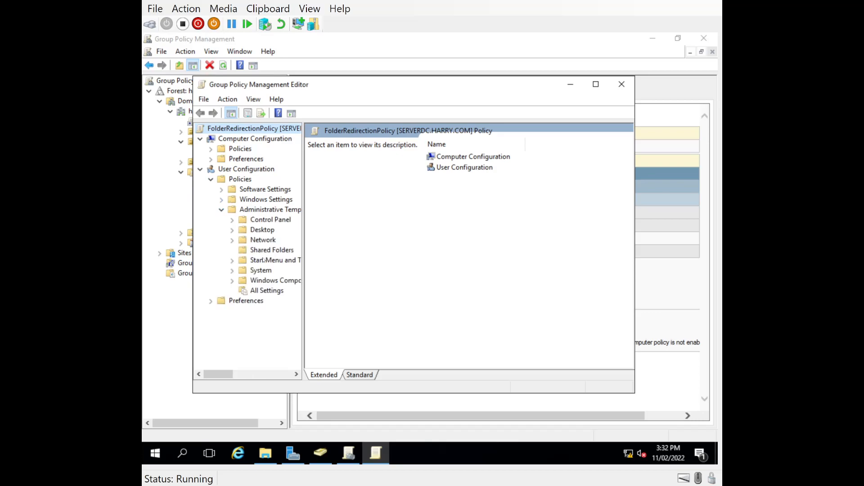
left_click(222, 200)
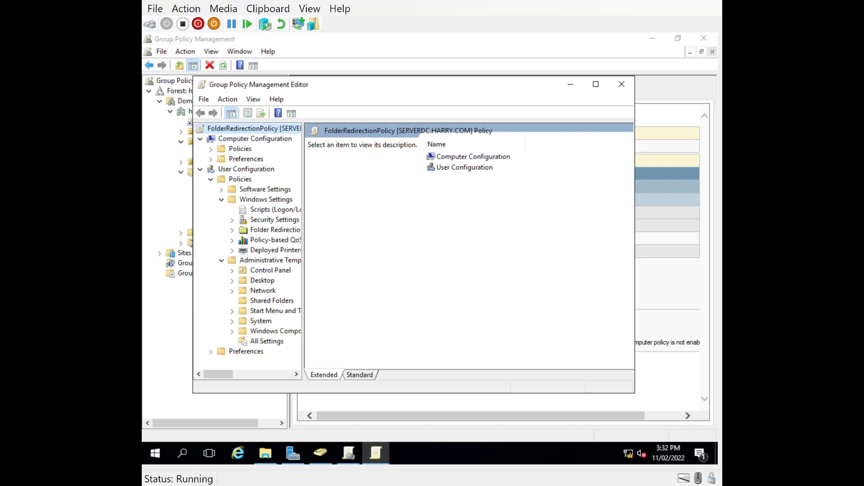
left_click(232, 230)
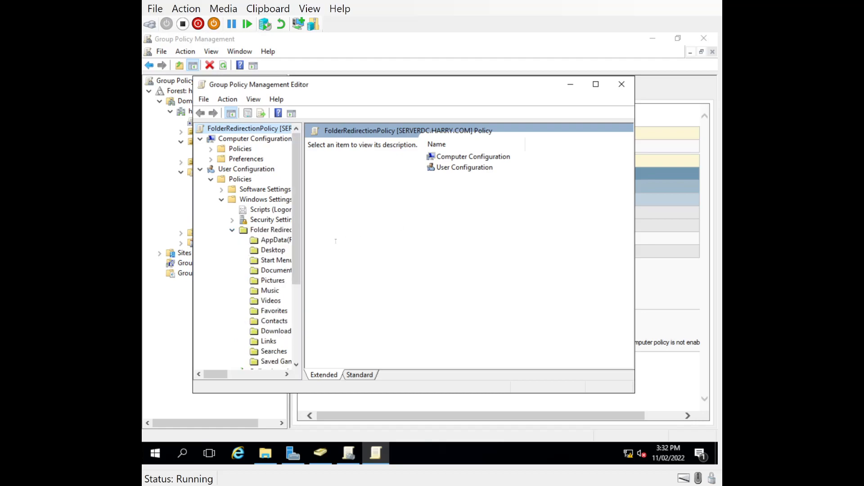
left_click(272, 271)
right_click(271, 273)
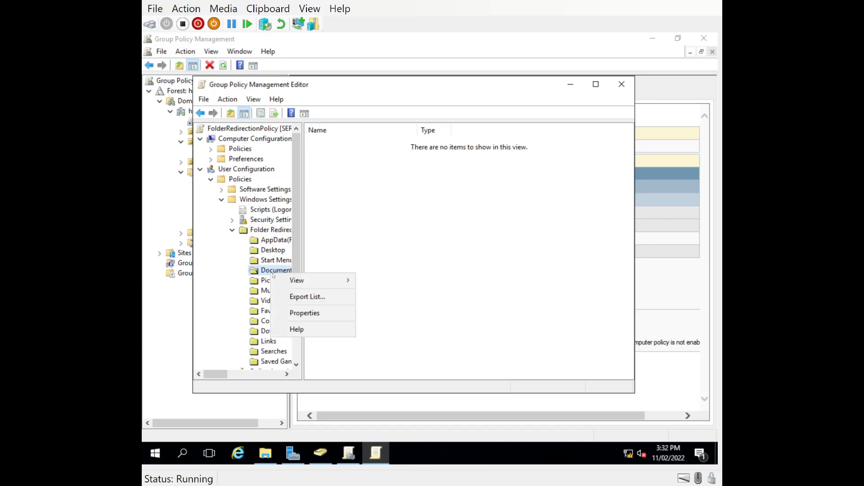
left_click(292, 310)
Change the Documents root path to \\SERVERDC\Share\folderredirection and apply it, accepting the warning
left_click(384, 273)
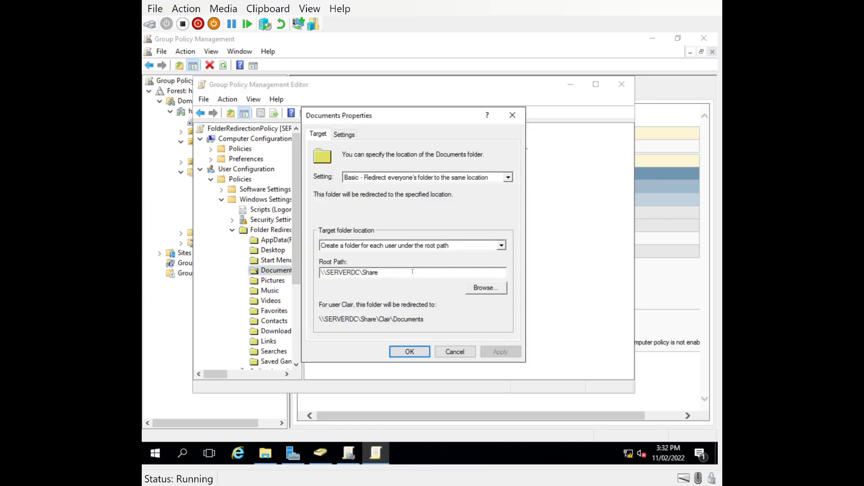
type("\\folderredirection")
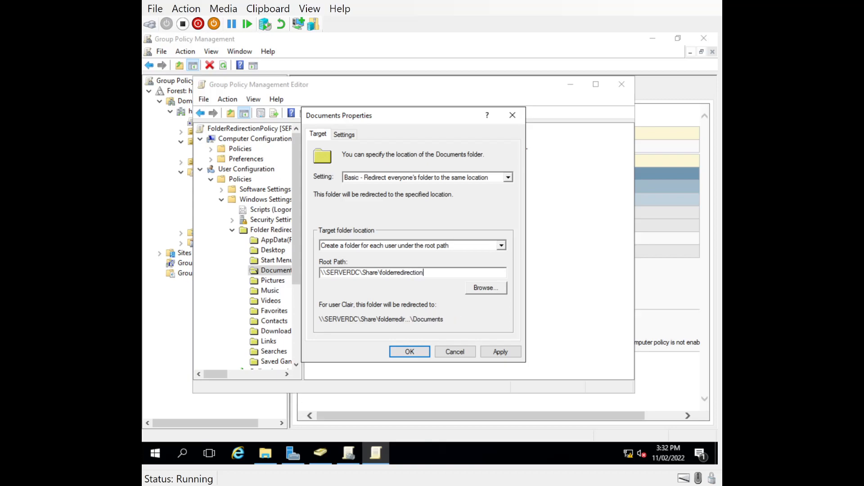
left_click(493, 355)
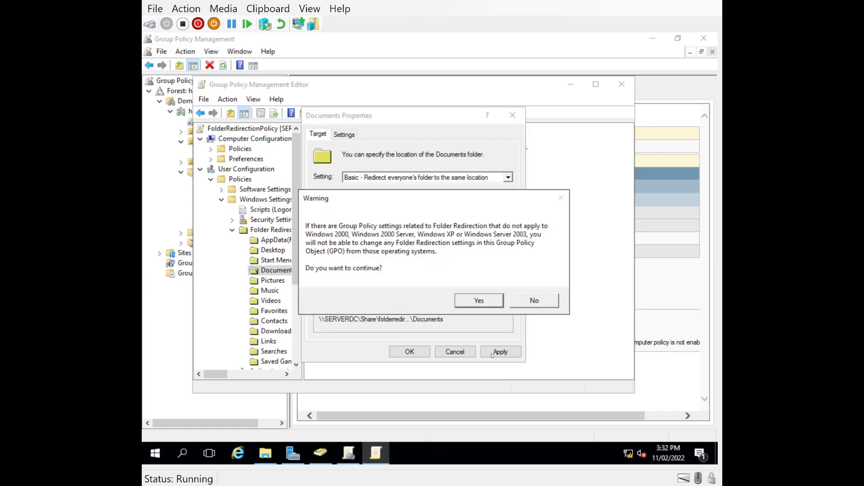
left_click(467, 303)
left_click(402, 351)
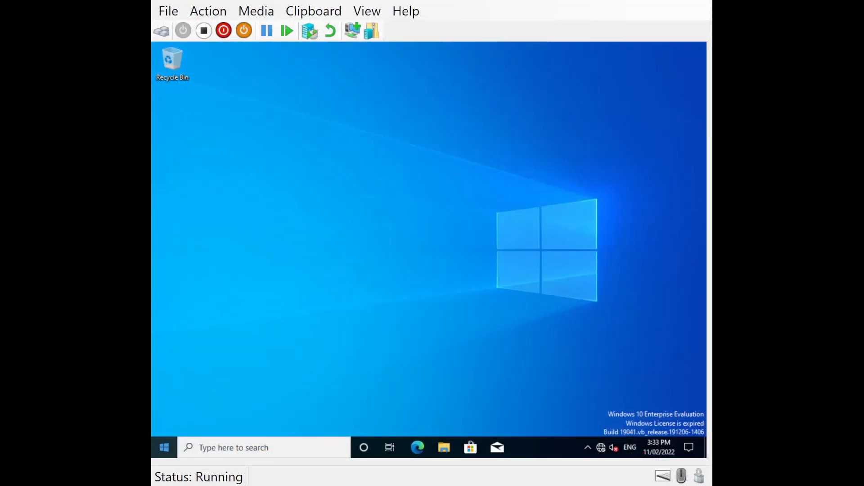
Run gpupdate /force in a Command Prompt on the Windows 10 client
left_click(191, 448)
type("cmd")
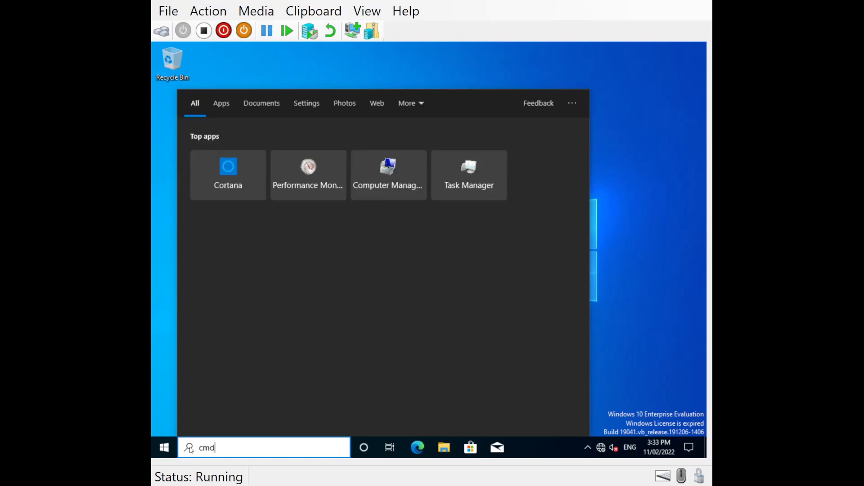
key("Return")
type("gpupdate /fp")
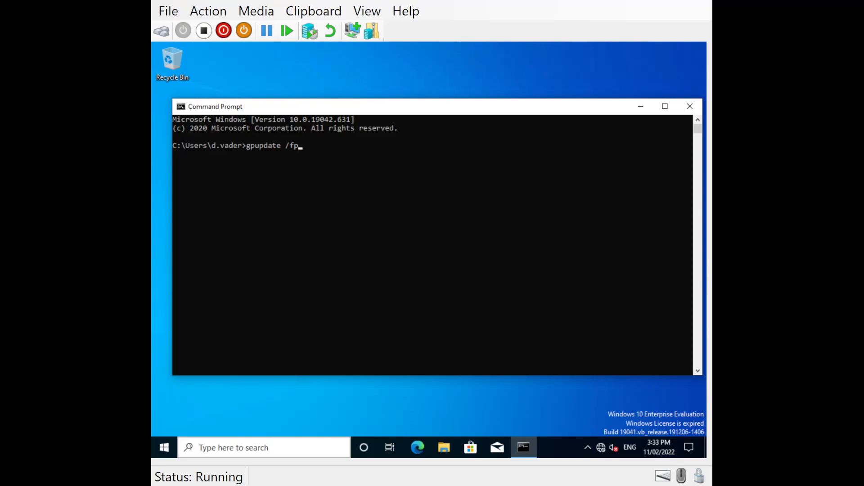
key("BackSpace")
type("orce")
key("Return")
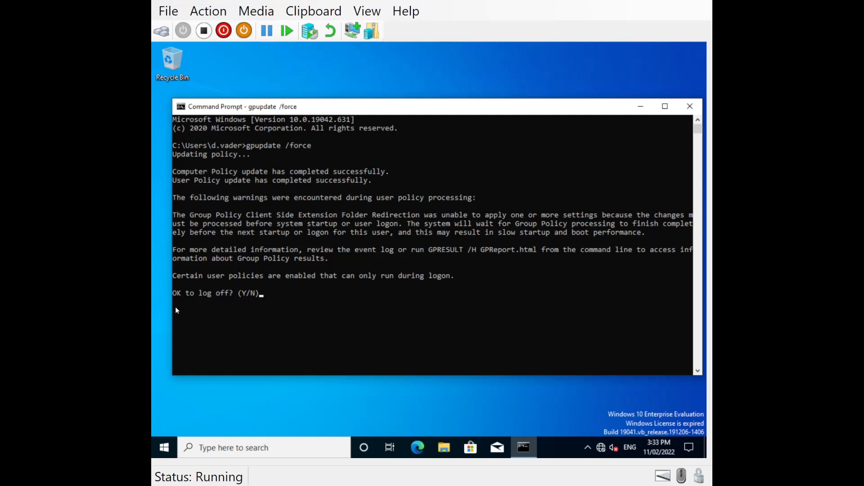
Answer Y to the prompt so the client logs off to apply logon policies
left_click_drag(174, 277, 463, 282)
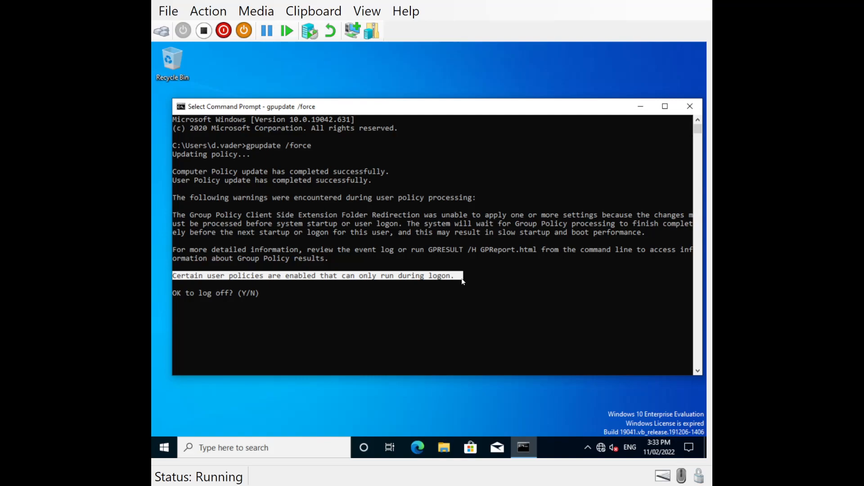
left_click(347, 293)
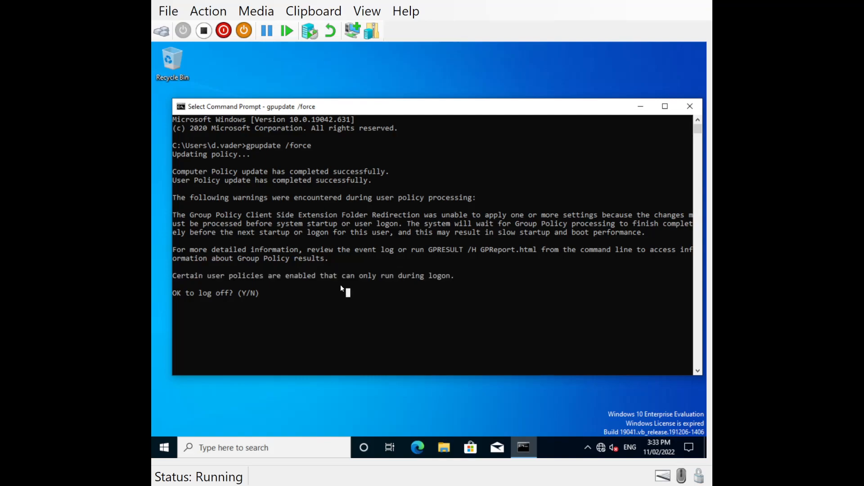
key("Escape")
type("y")
key("Return")
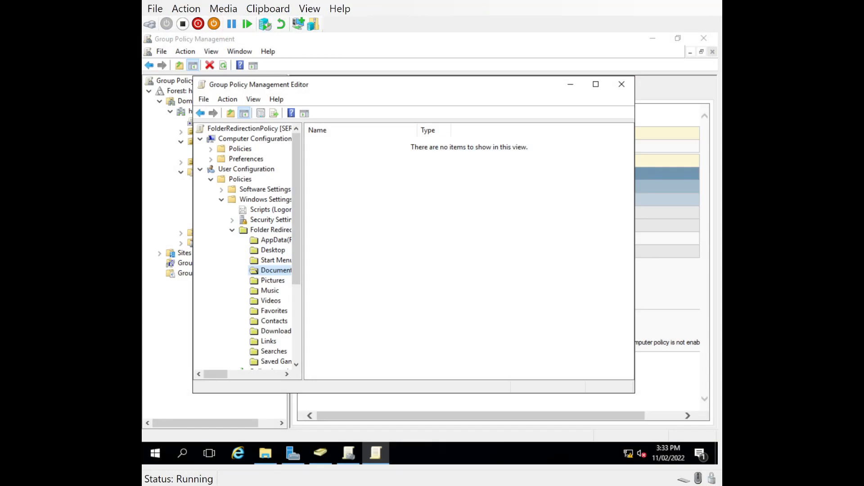
Confirm C:\Share\Folderredirection is still empty, then return to the Windows 10 client's sign-in prompt
left_click(266, 453)
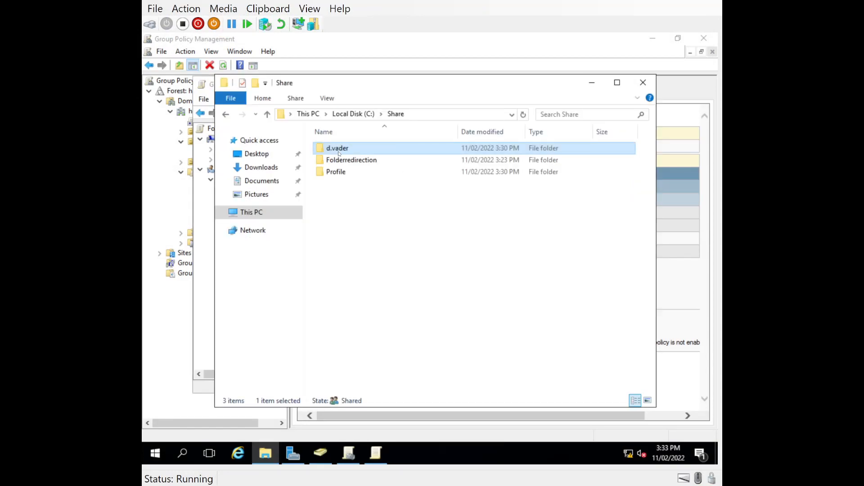
left_click(320, 151)
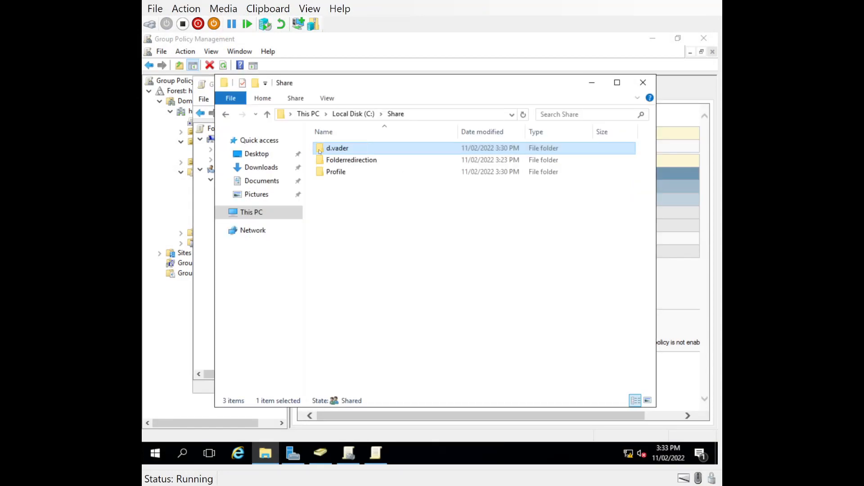
double_click(352, 161)
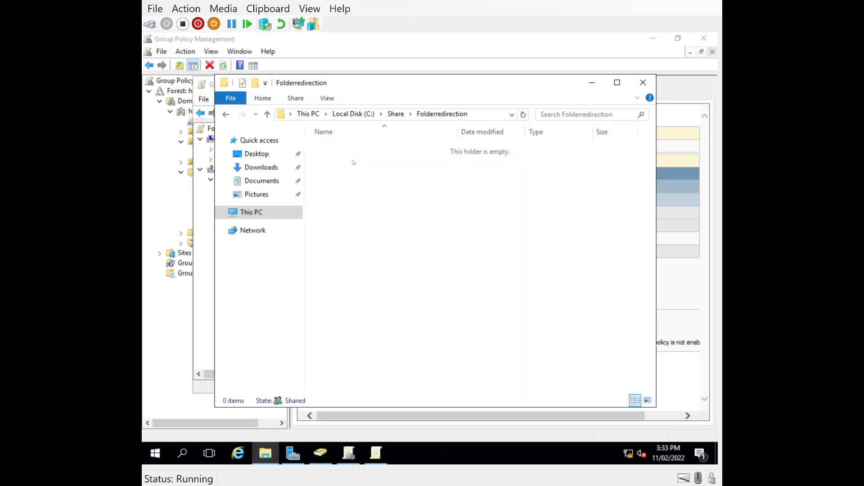
left_click(267, 114)
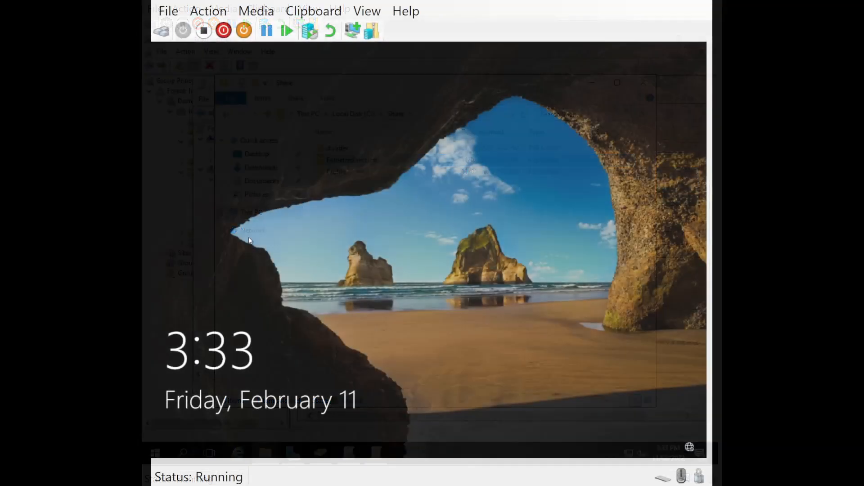
left_click(205, 252)
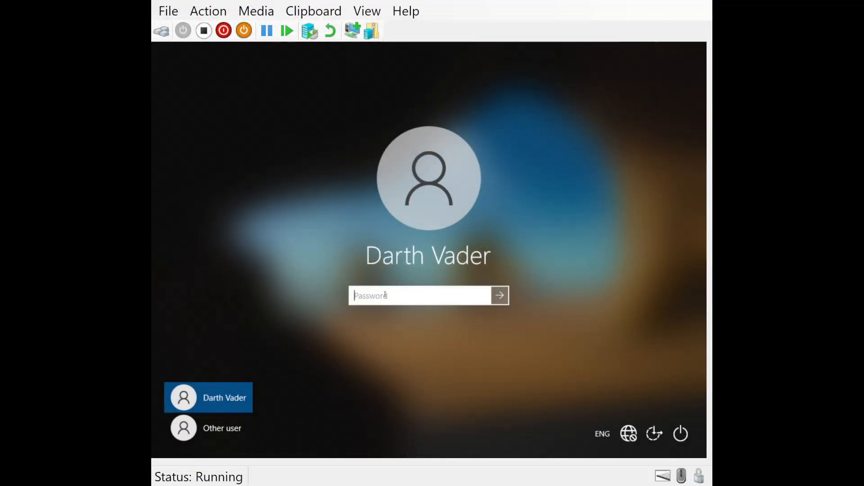
Enter the domain user's password to sign back in to the Windows 10 client
type("Pa$$w0rd")
key("Return")
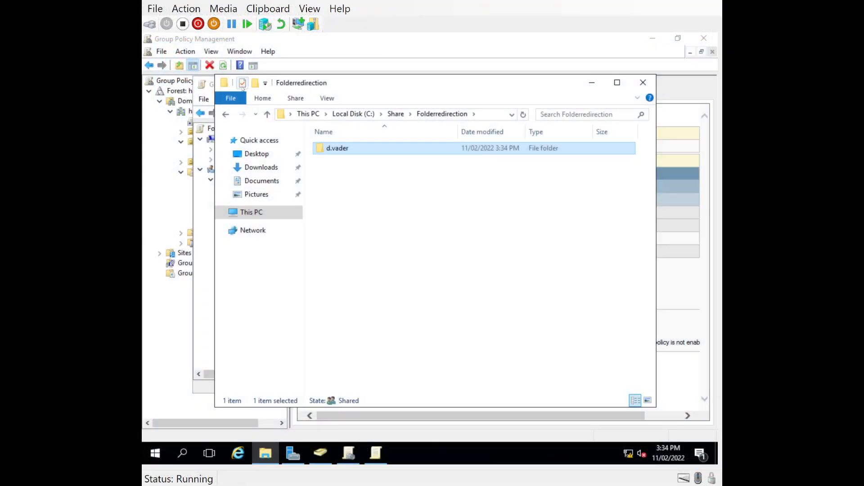
Browse the user folders directly in Share and inside Folderredirection
left_click(267, 113)
double_click(392, 148)
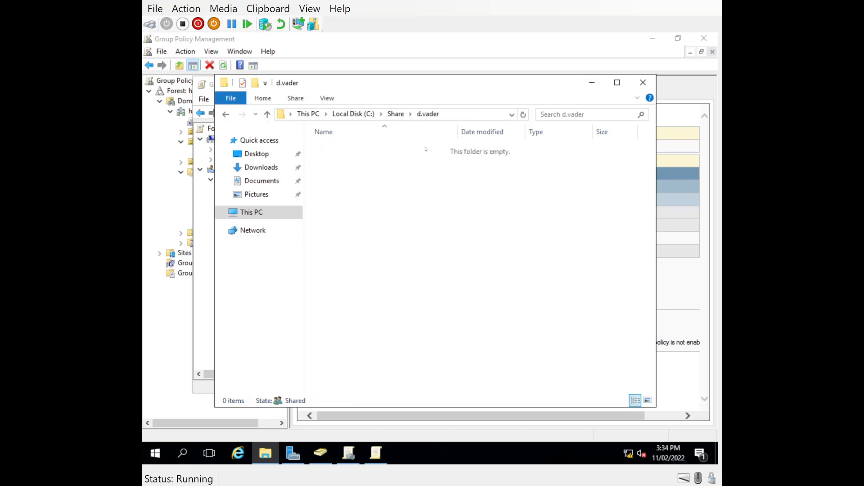
left_click(267, 113)
double_click(355, 159)
left_click(321, 150)
double_click(321, 150)
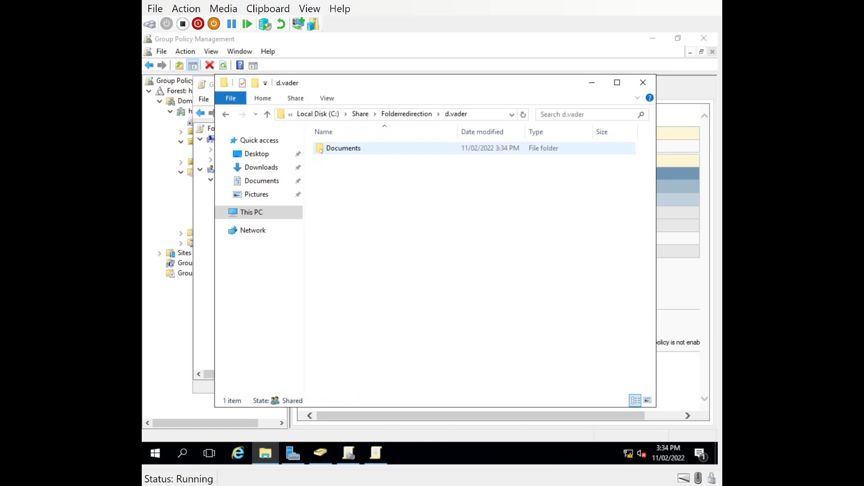
Delete the stray user folder from Share, then open the user's folder under Folderredirection
left_click(264, 116)
left_click(267, 113)
left_click(333, 149)
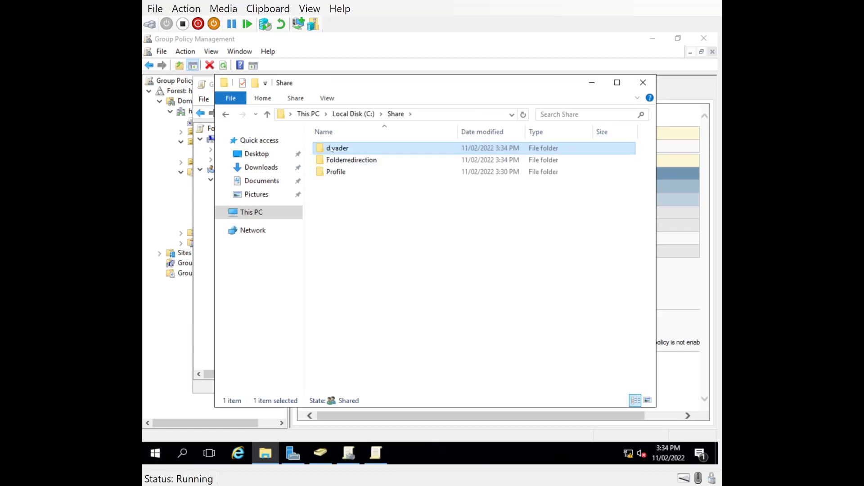
right_click(332, 149)
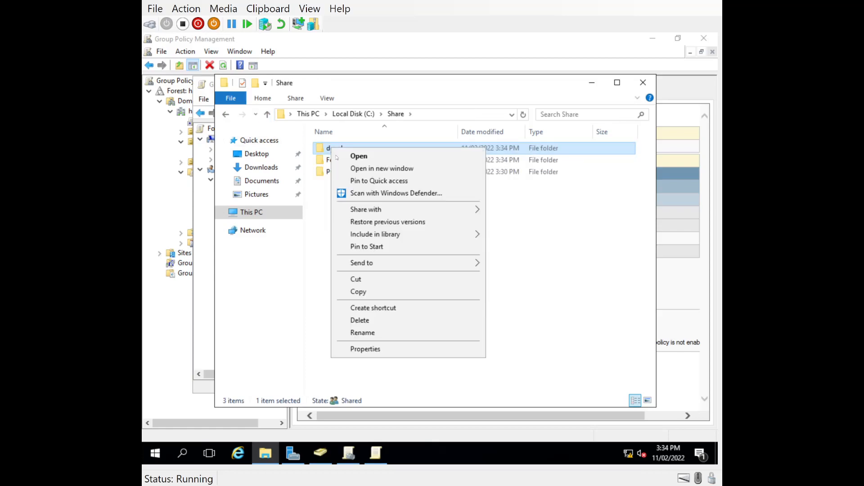
left_click(355, 321)
double_click(347, 149)
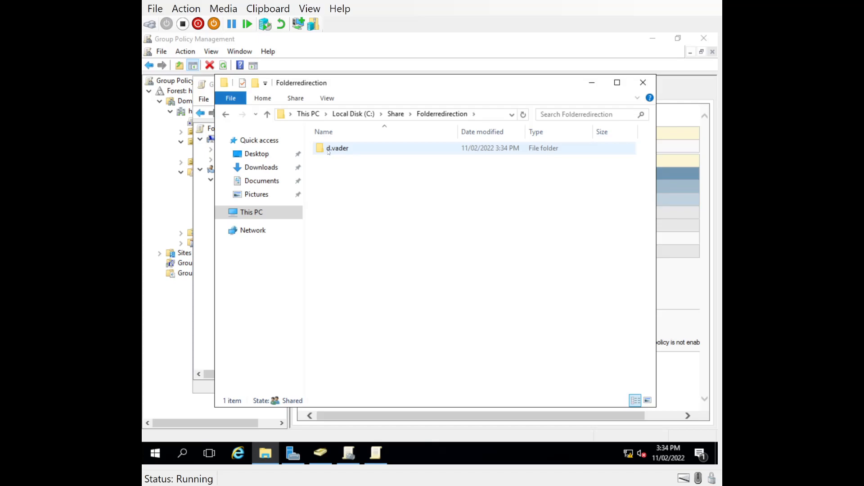
double_click(328, 150)
Change the redirected Documents folder's owner to the Administrators group, found by checking 'admin'
double_click(328, 150)
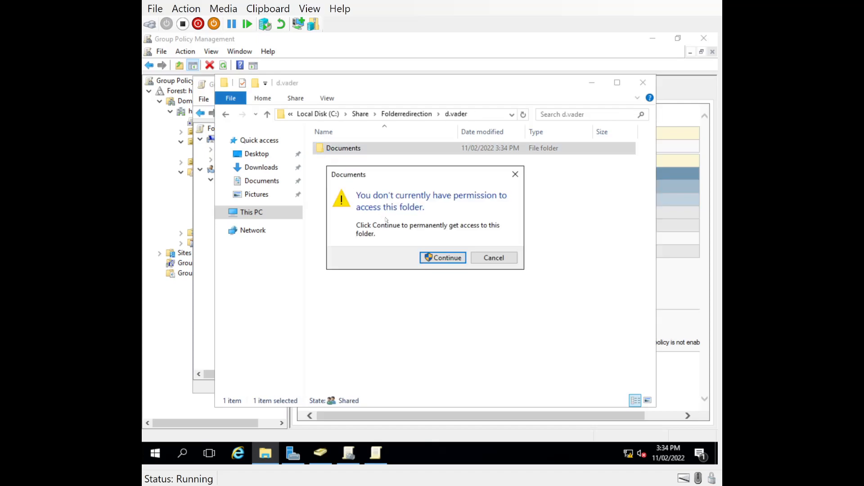
left_click(443, 258)
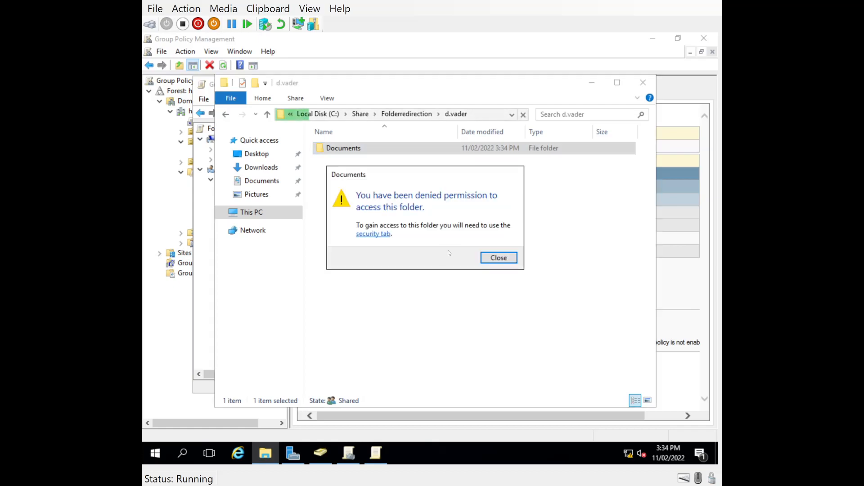
left_click(381, 235)
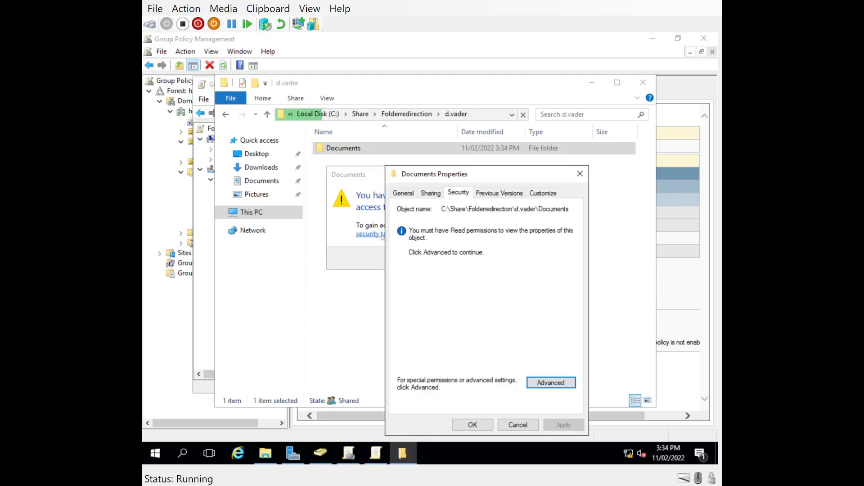
left_click(551, 383)
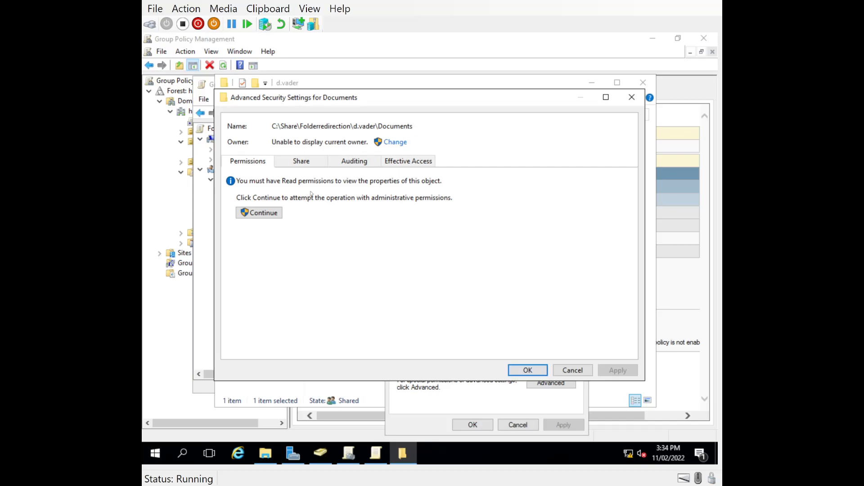
left_click(395, 141)
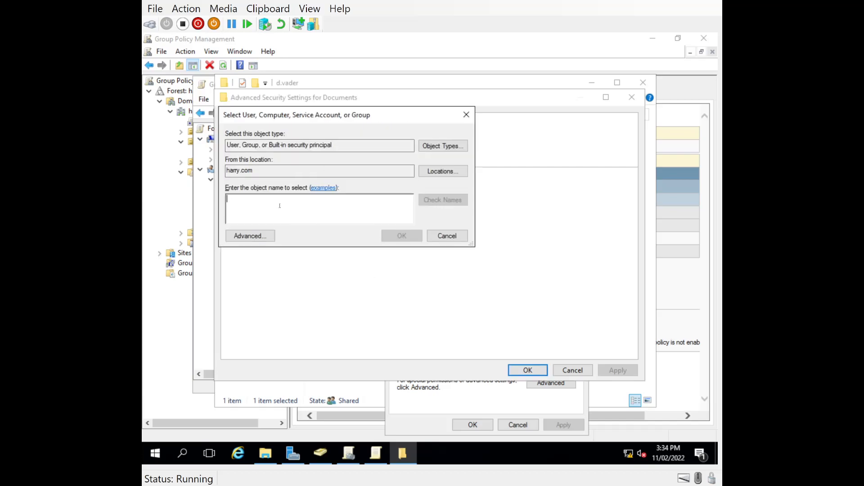
type("admin")
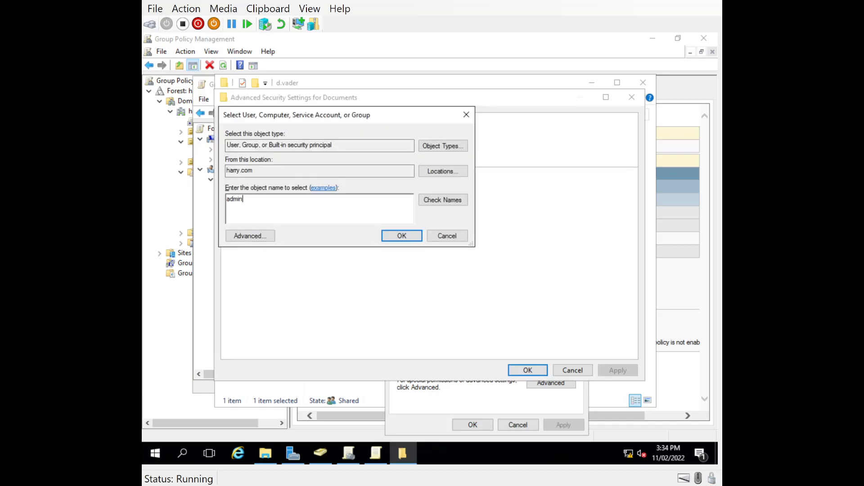
left_click(442, 200)
double_click(253, 212)
left_click(407, 241)
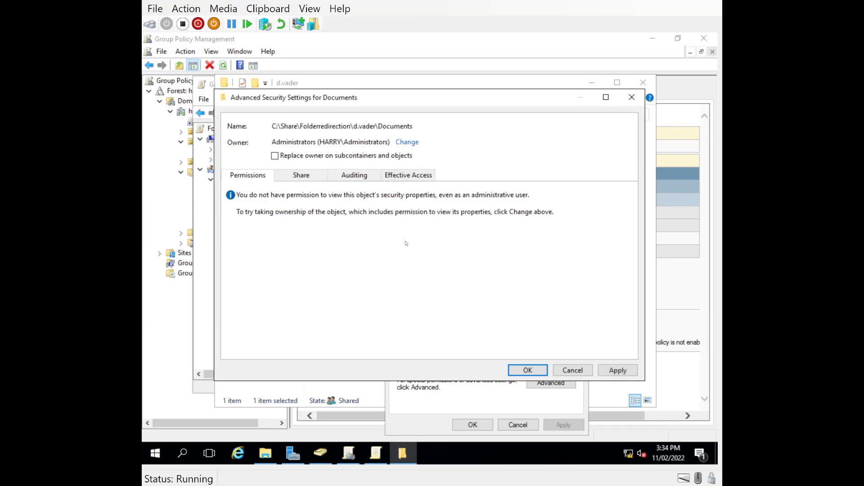
Apply the ownership change and close the security and properties dialogs
left_click(518, 370)
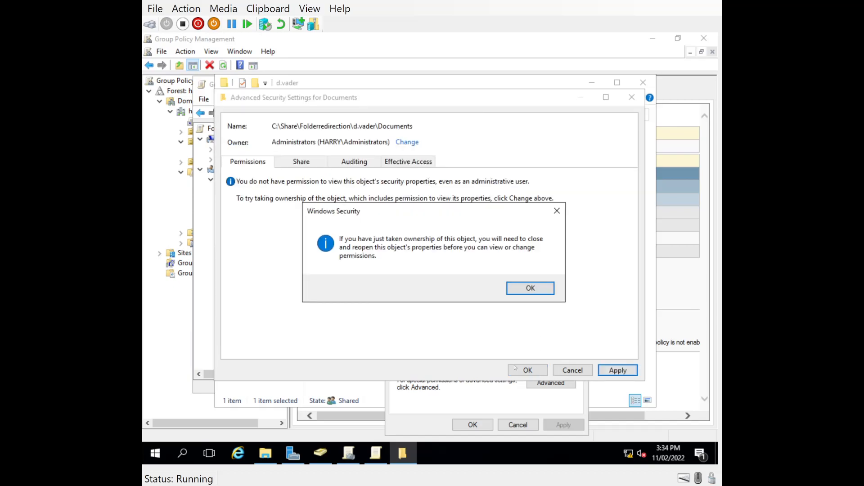
left_click(522, 290)
left_click(519, 369)
left_click(488, 423)
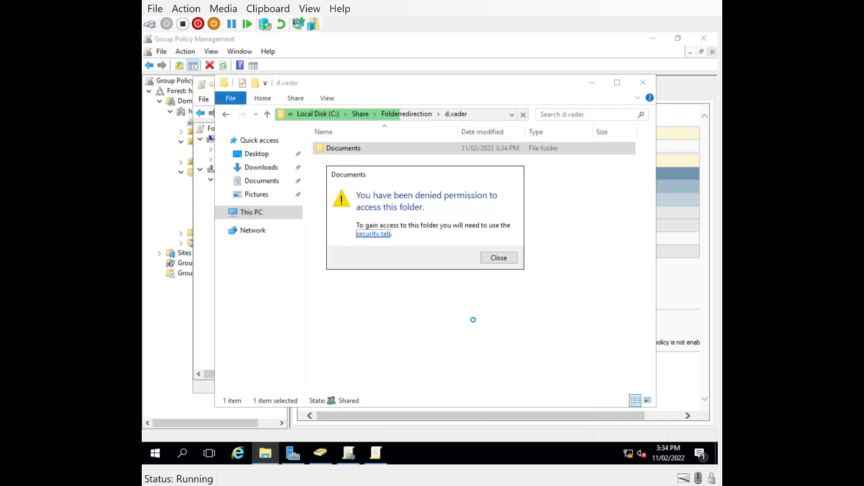
left_click(499, 258)
Reopen Documents with permanent access and try opening the client's text document
double_click(351, 150)
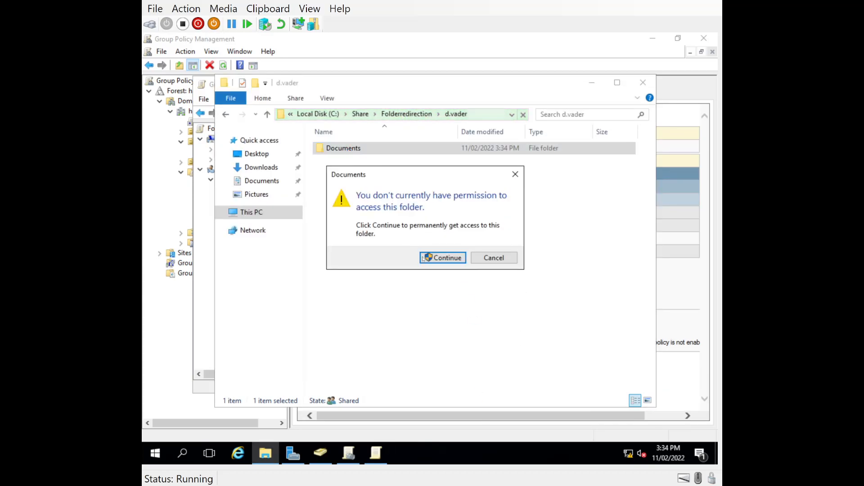
left_click(442, 257)
double_click(338, 149)
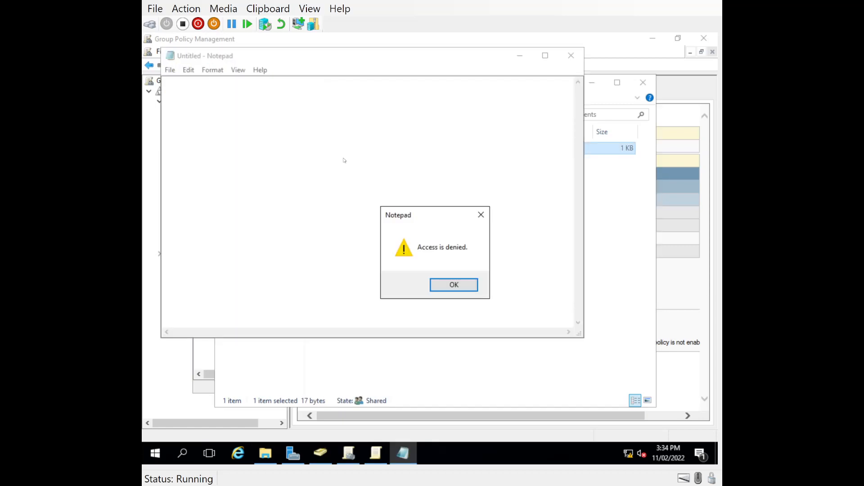
left_click(453, 283)
left_click(560, 55)
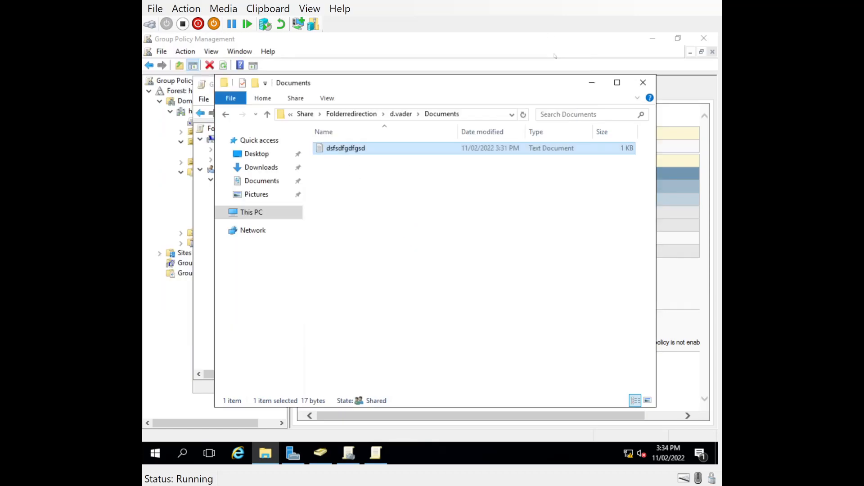